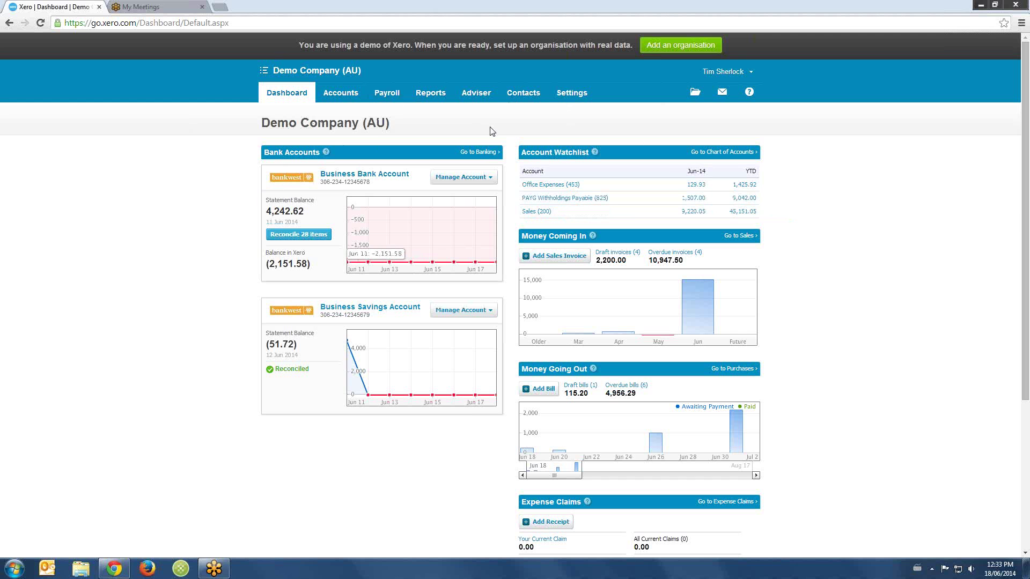
# Open the payroll employee list and start a new employee record.
pyautogui.moveTo(269, 123); pyautogui.dragTo(413, 126)
pyautogui.click(262, 124)
pyautogui.click(384, 99)
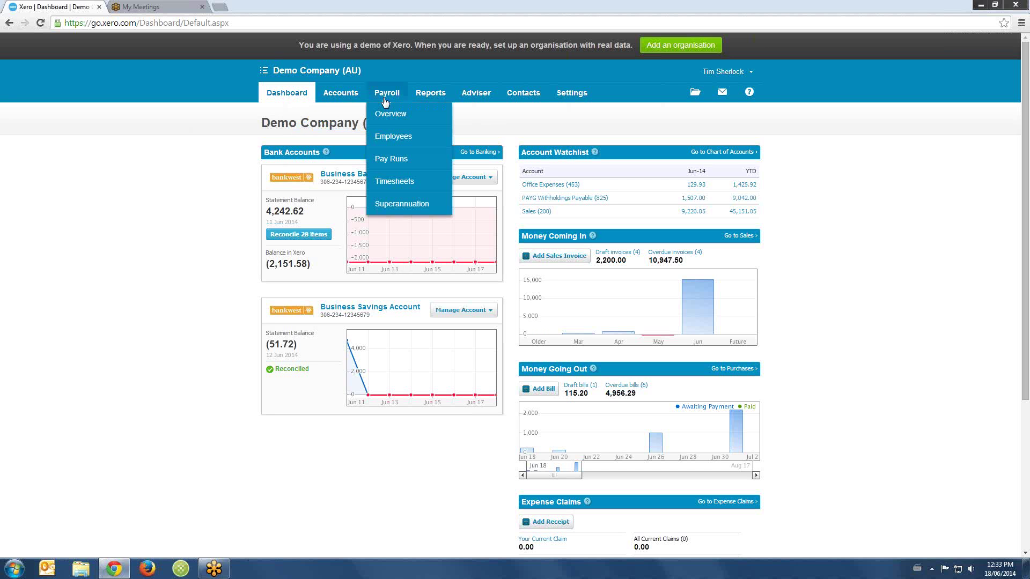
pyautogui.click(392, 137)
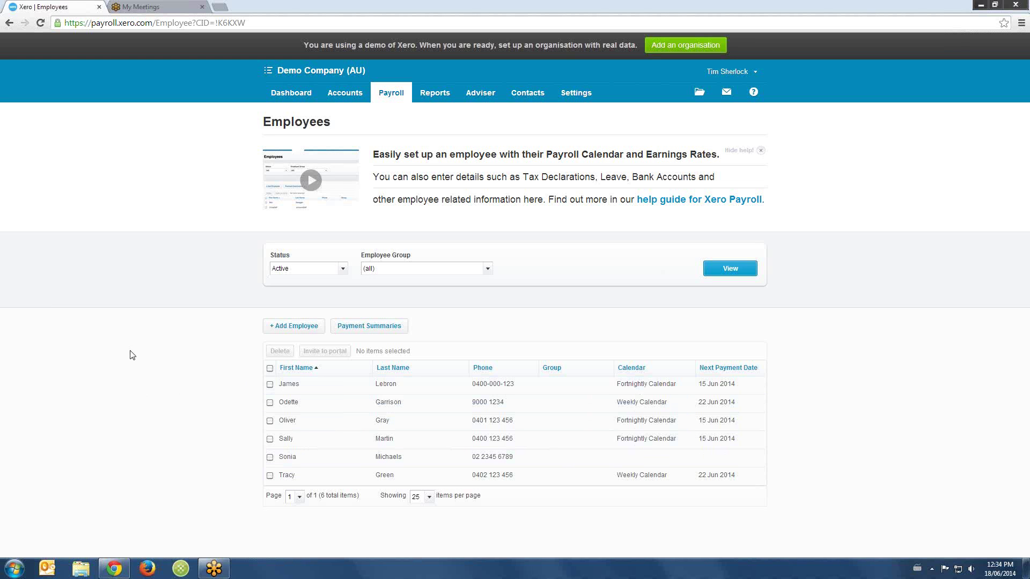
pyautogui.click(307, 326)
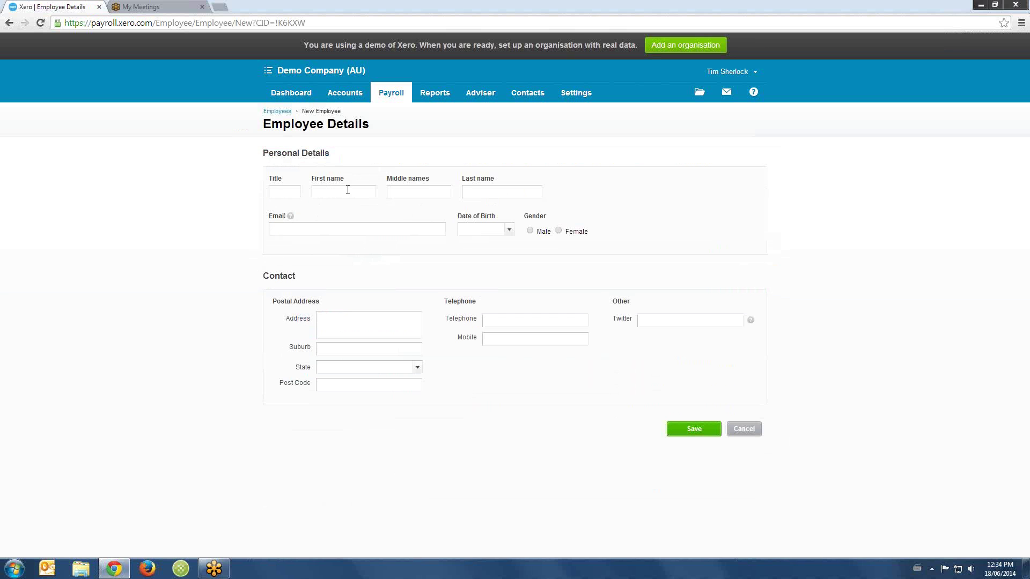
# Enter the new employee's title Mr, first name, last name and date of birth, with gender Male.
pyautogui.click(283, 192)
pyautogui.write('M')
pyautogui.write('Steve')
pyautogui.write('Smith')
pyautogui.click(317, 229)
pyautogui.click(530, 231)
# Enter the employee's street address, suburb, state and post code, and save the new employee.
pyautogui.write('Circula')
pyautogui.press('BackSpace')
pyautogui.press('BackSpace')
pyautogui.press('BackSpace')
pyautogui.press('BackSpace')
pyautogui.write('ket StreEssendo')
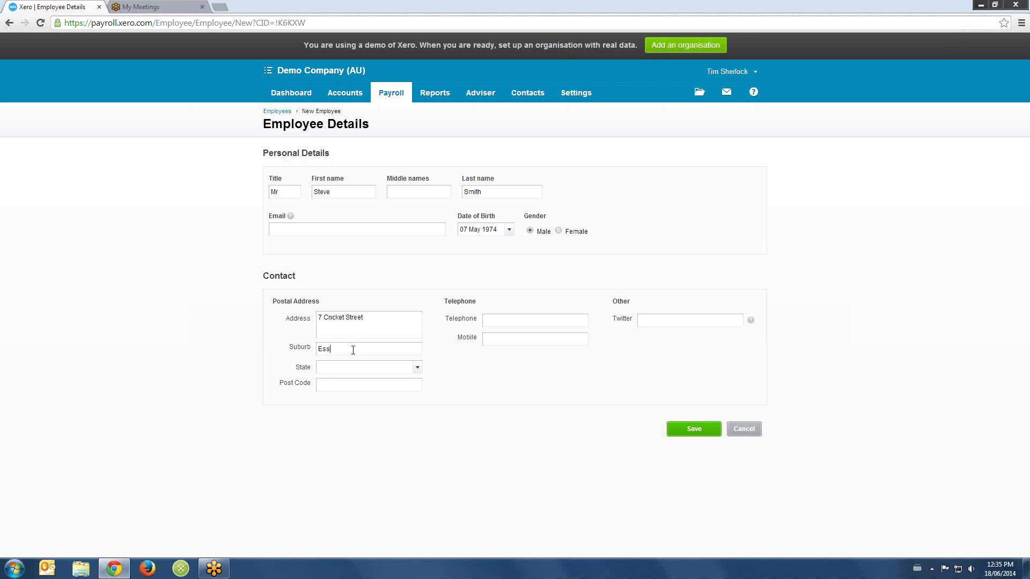
pyautogui.press('Tab')
pyautogui.write('vic')
pyautogui.click(360, 384)
pyautogui.write('3037')
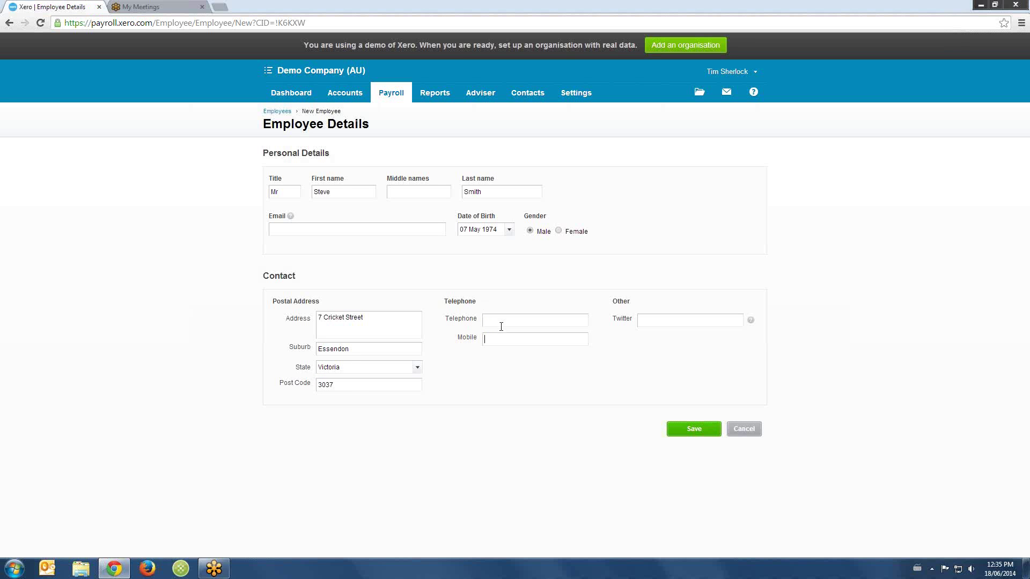
pyautogui.click(694, 430)
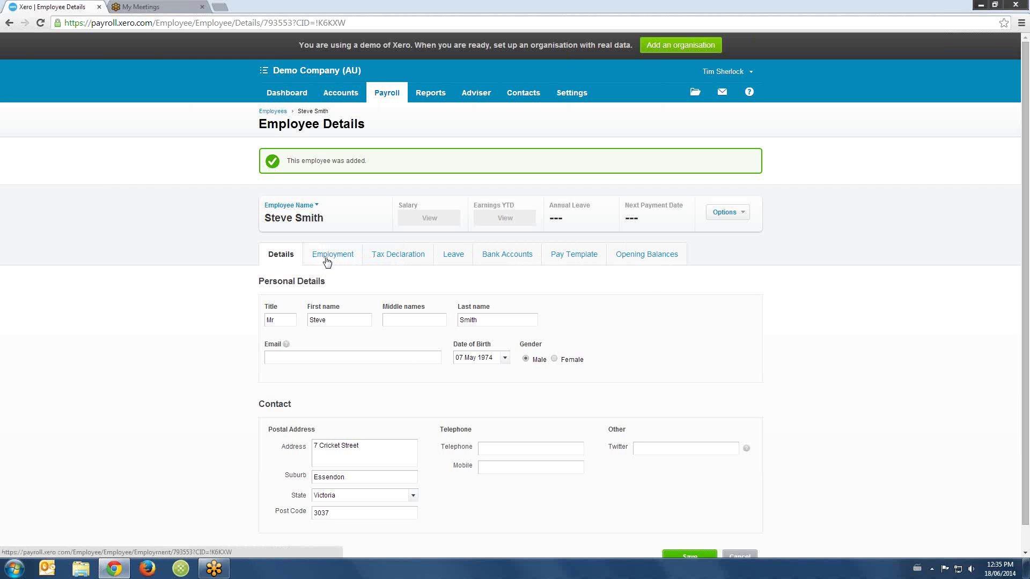
# In the employment details, set the start date to 18 Jun 2014 and the payroll calendar to Weekly Calendar.
pyautogui.click(327, 261)
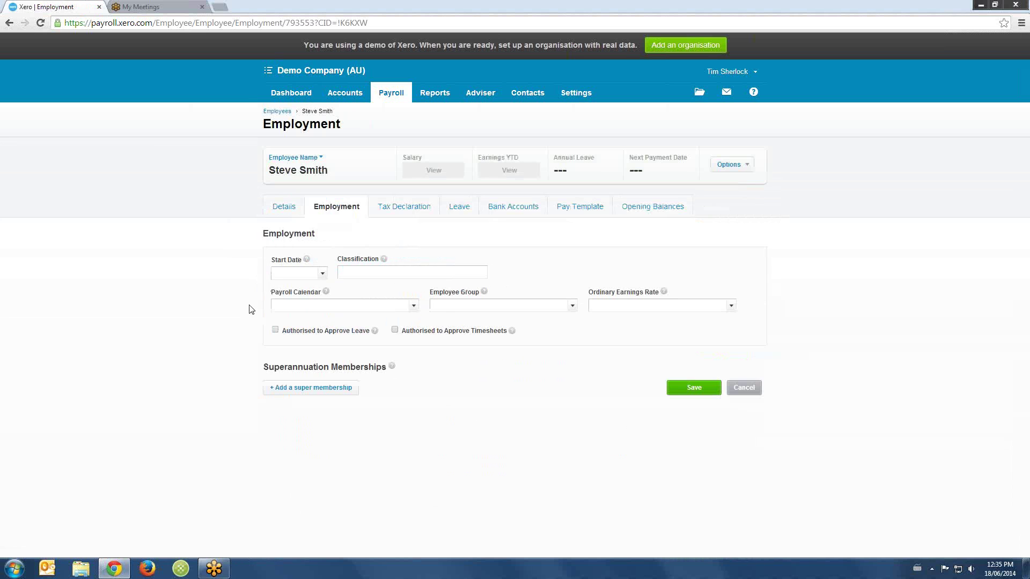
pyautogui.click(323, 275)
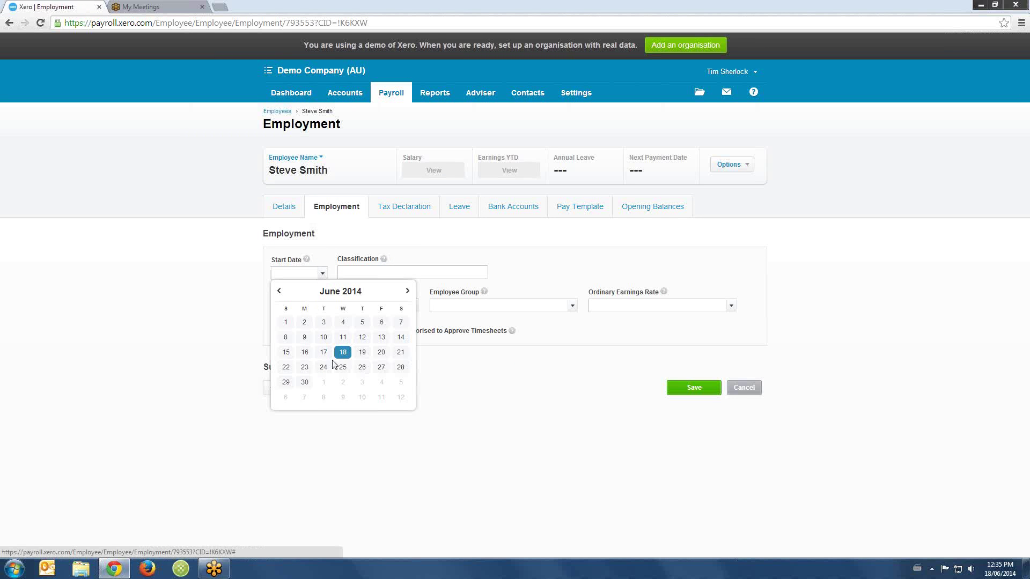
pyautogui.click(343, 355)
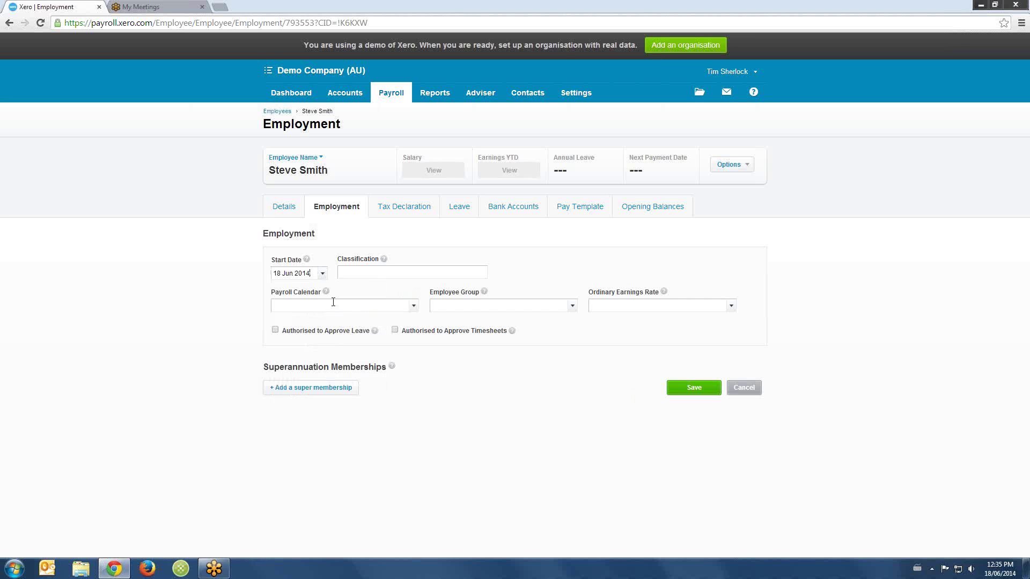
pyautogui.click(380, 270)
pyautogui.click(414, 307)
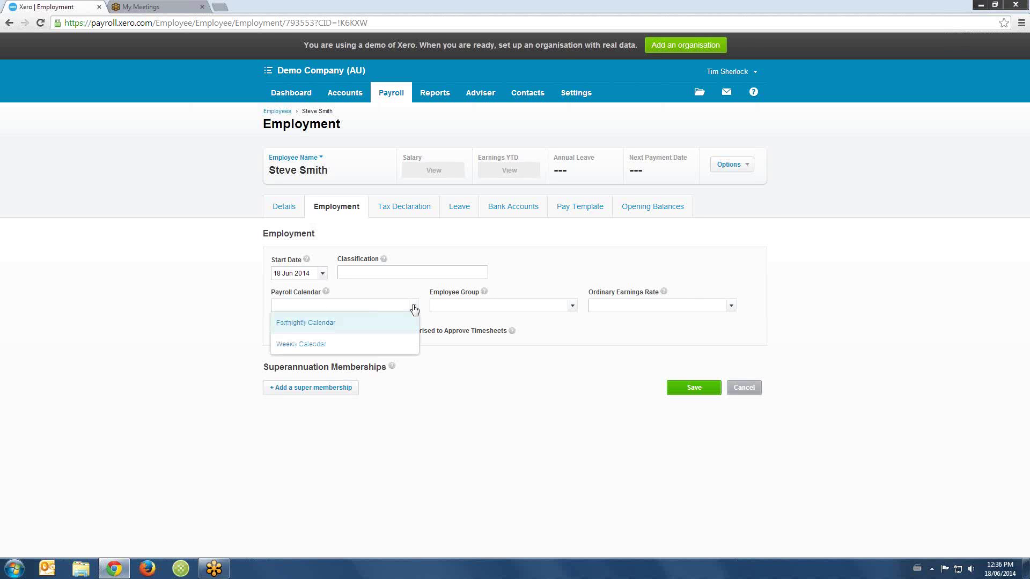
pyautogui.click(317, 347)
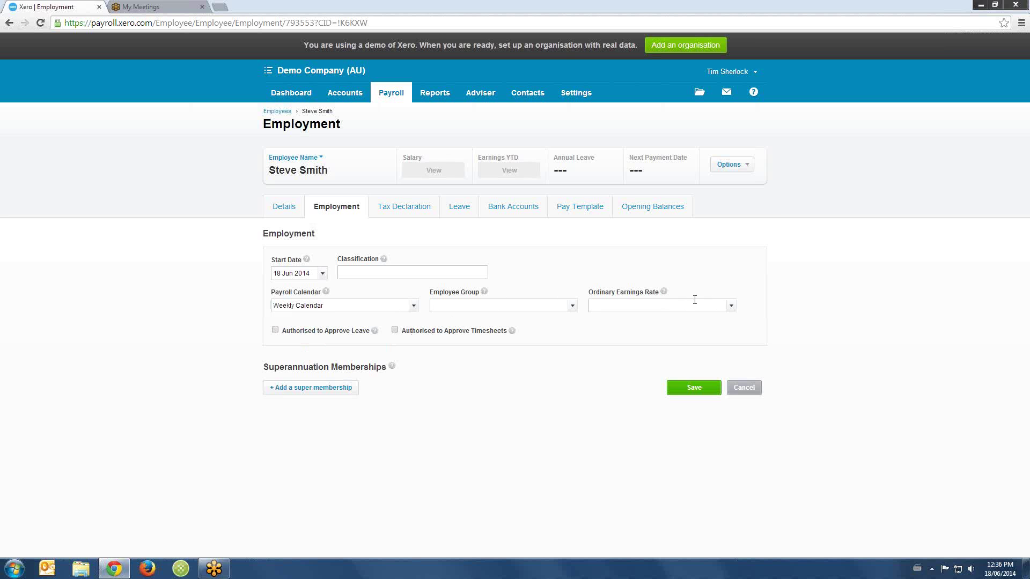
# Set the ordinary earnings rate to Ordinary Hours and save the employment details.
pyautogui.click(730, 306)
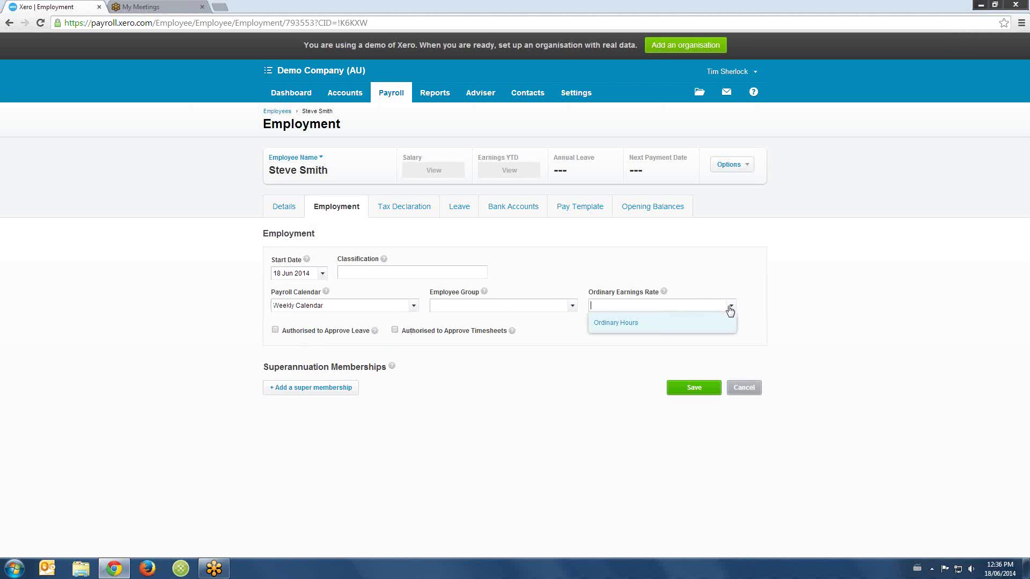
pyautogui.click(635, 328)
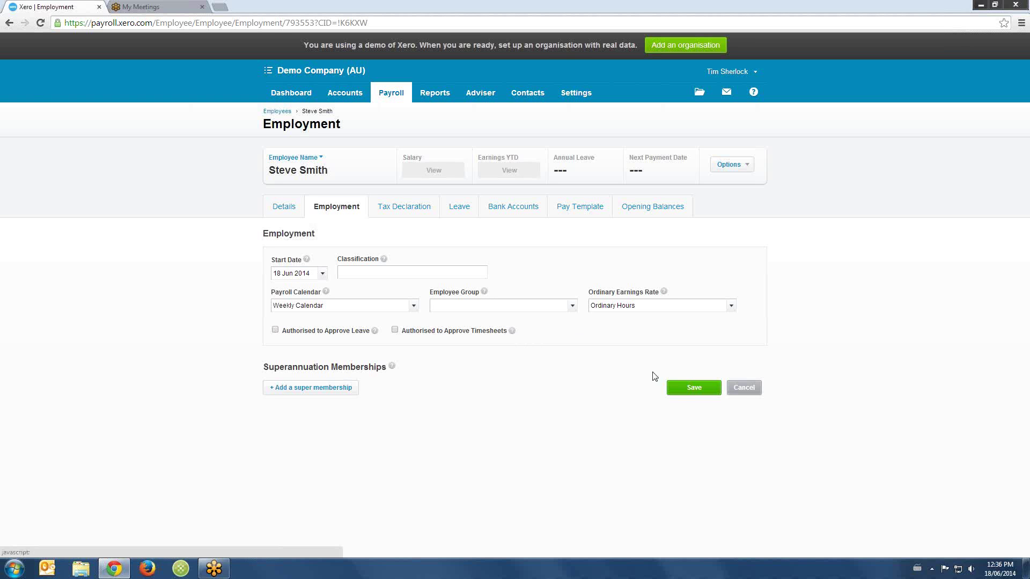
pyautogui.click(689, 393)
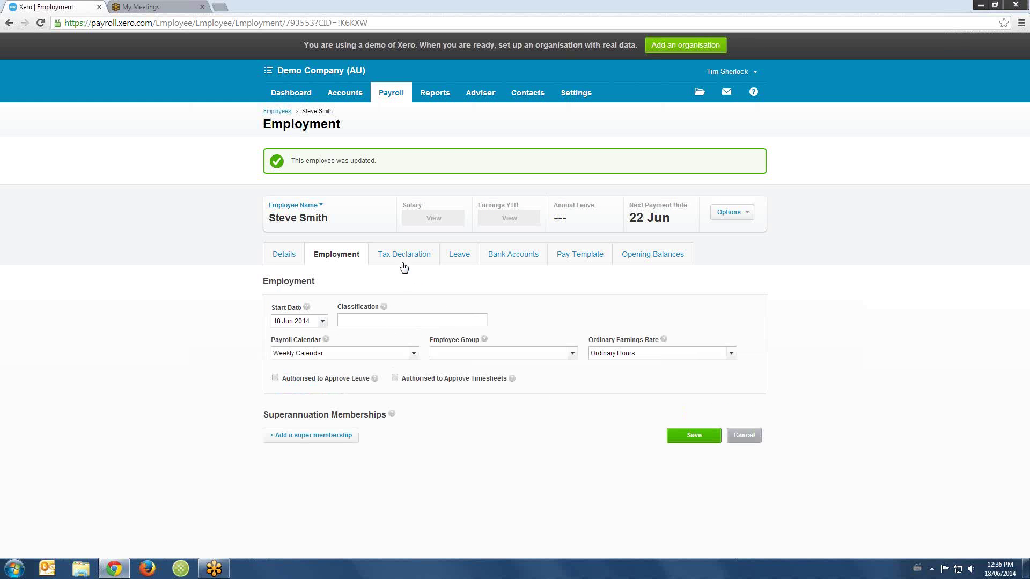
# In the tax declaration, enter the employee's tax file number, set the employment basis to Full-time employment, and save only.
pyautogui.click(402, 257)
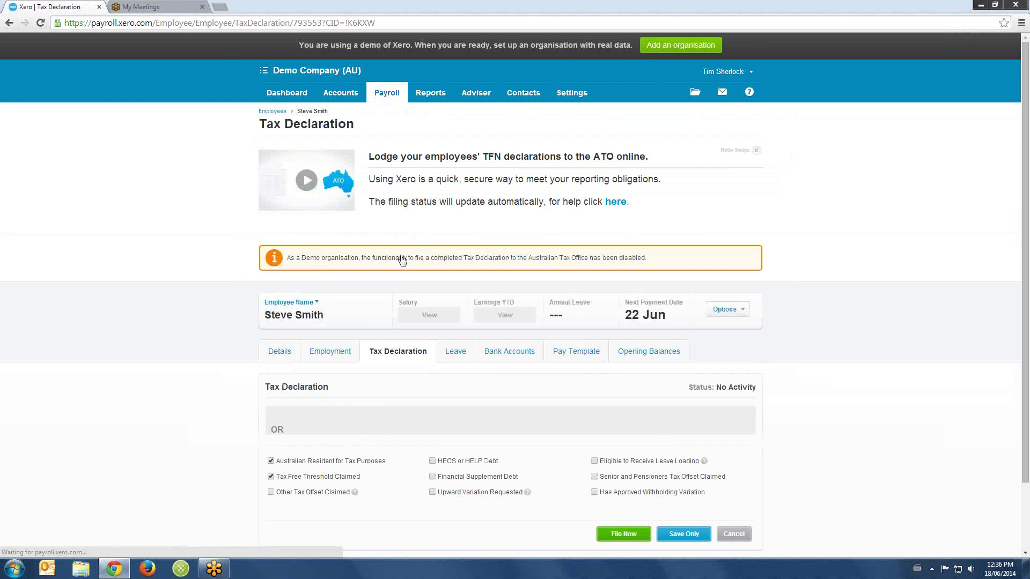
pyautogui.scroll(-1, 196, 334)
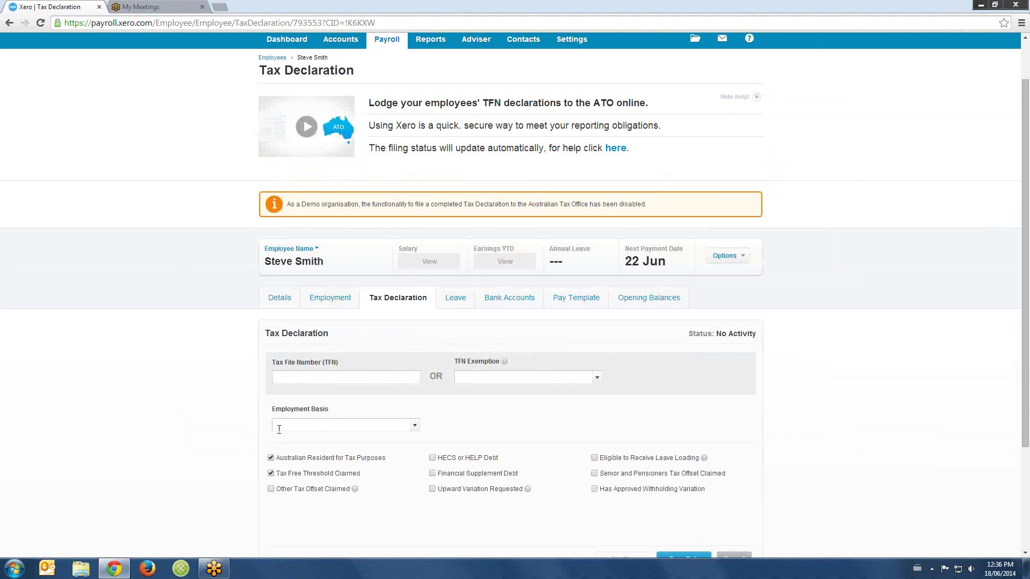
pyautogui.scroll(-1, 217, 421)
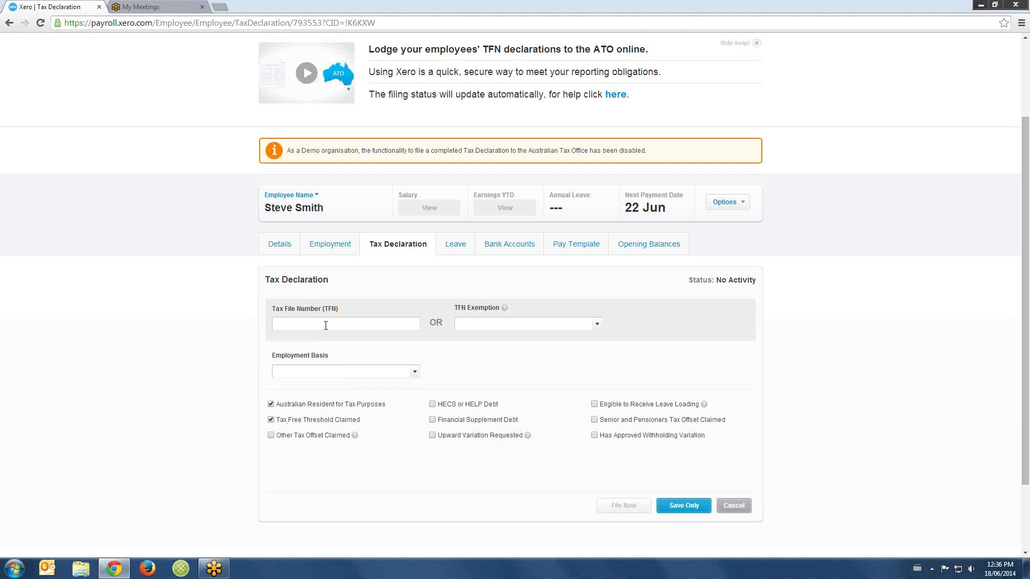
pyautogui.write('000000000')
pyautogui.press('Tab')
pyautogui.click(416, 375)
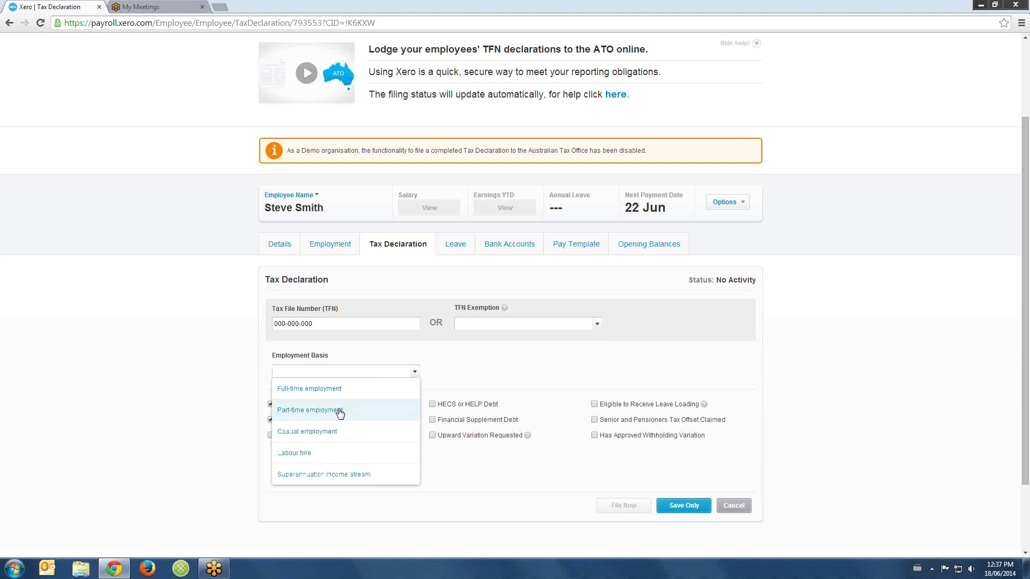
pyautogui.click(344, 391)
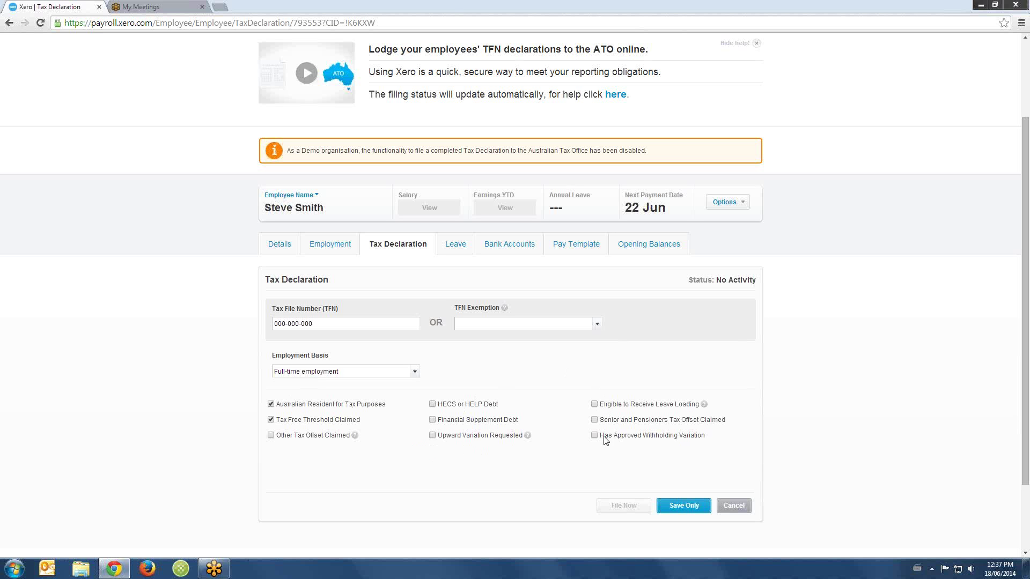
pyautogui.click(684, 505)
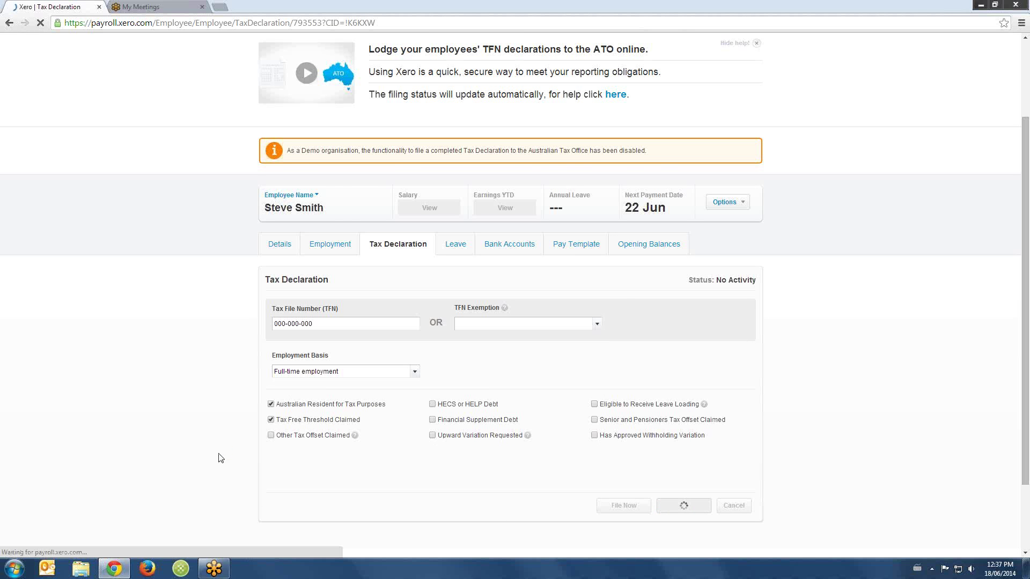
# Open the employee's leave applications and leave balance for review.
pyautogui.scroll(-1, 244, 423)
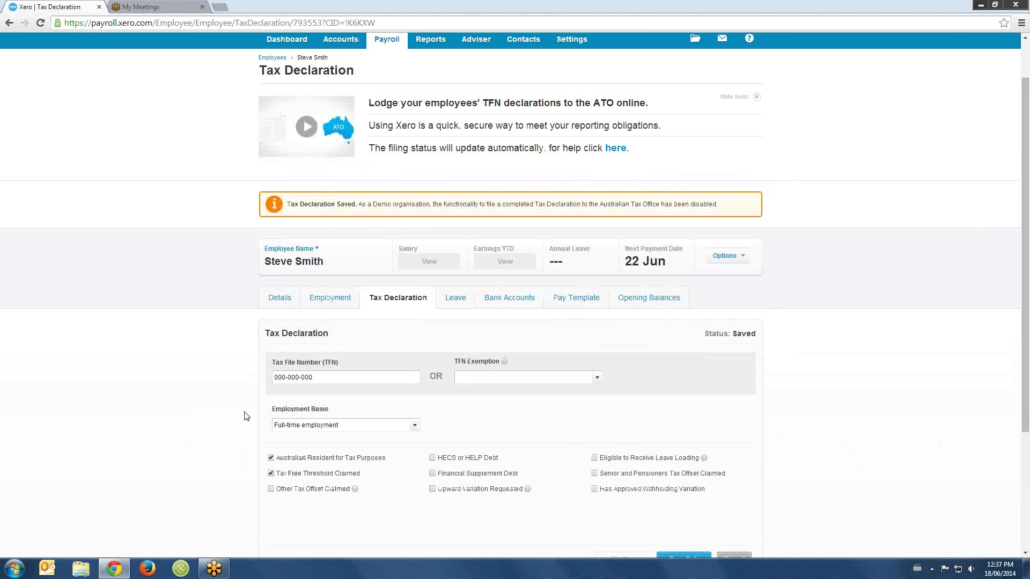
pyautogui.scroll(-1, 244, 417)
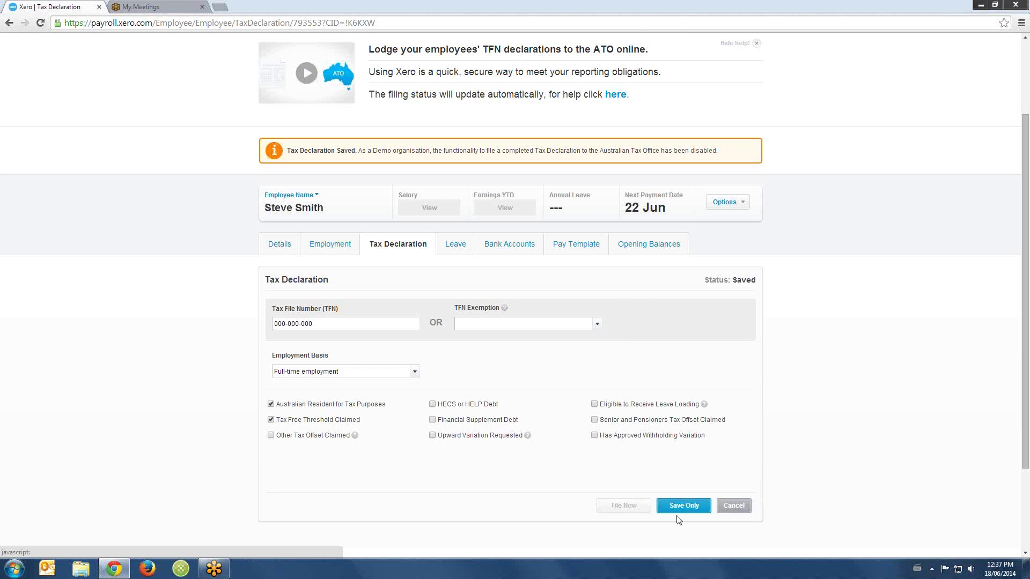
pyautogui.scroll(2, 636, 509)
pyautogui.scroll(-2, 636, 509)
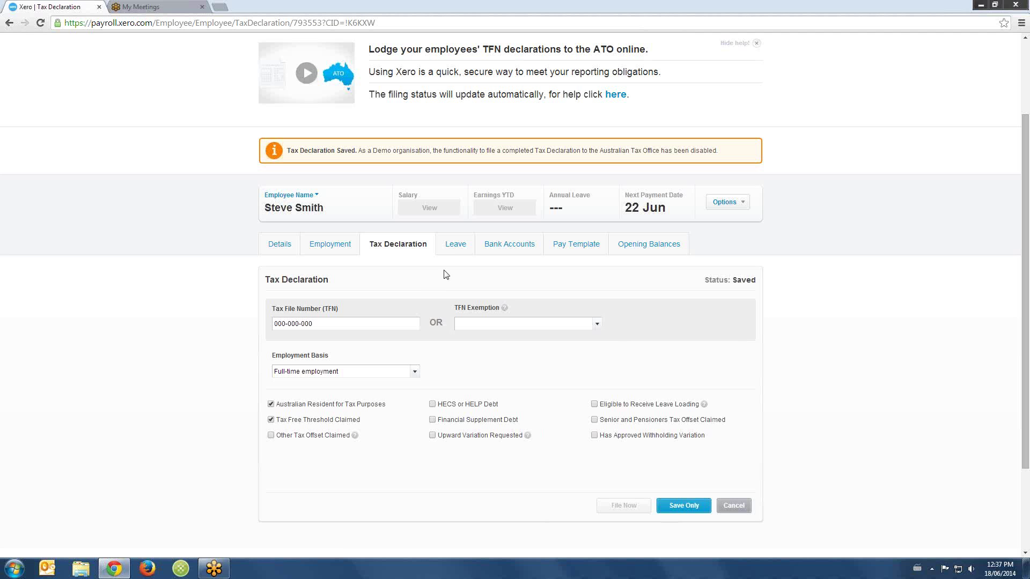
pyautogui.click(452, 247)
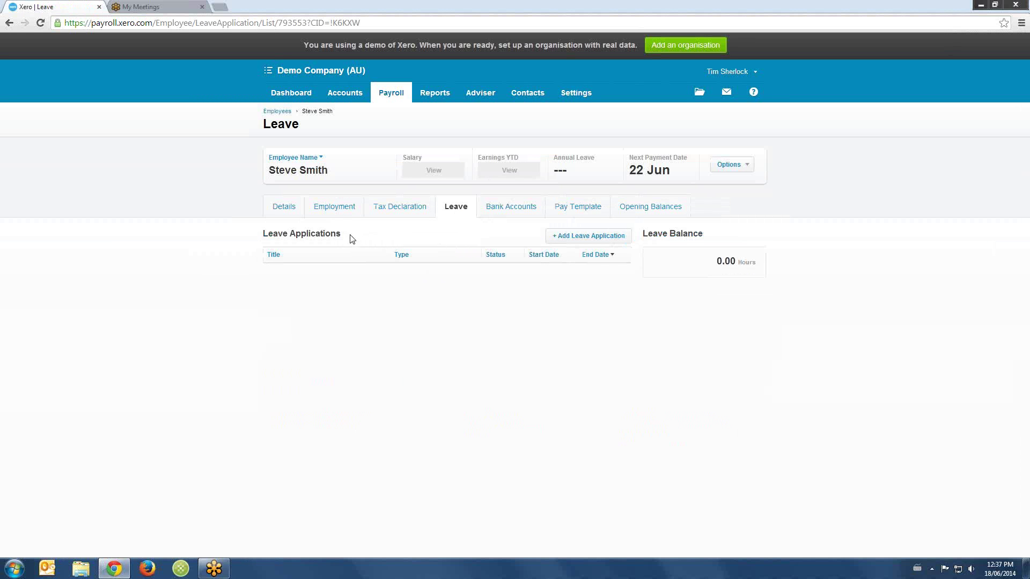
pyautogui.moveTo(341, 234); pyautogui.dragTo(262, 234)
pyautogui.click(284, 237)
# In the employee's bank account details, set the statement text to "Demo Company Wages".
pyautogui.click(531, 215)
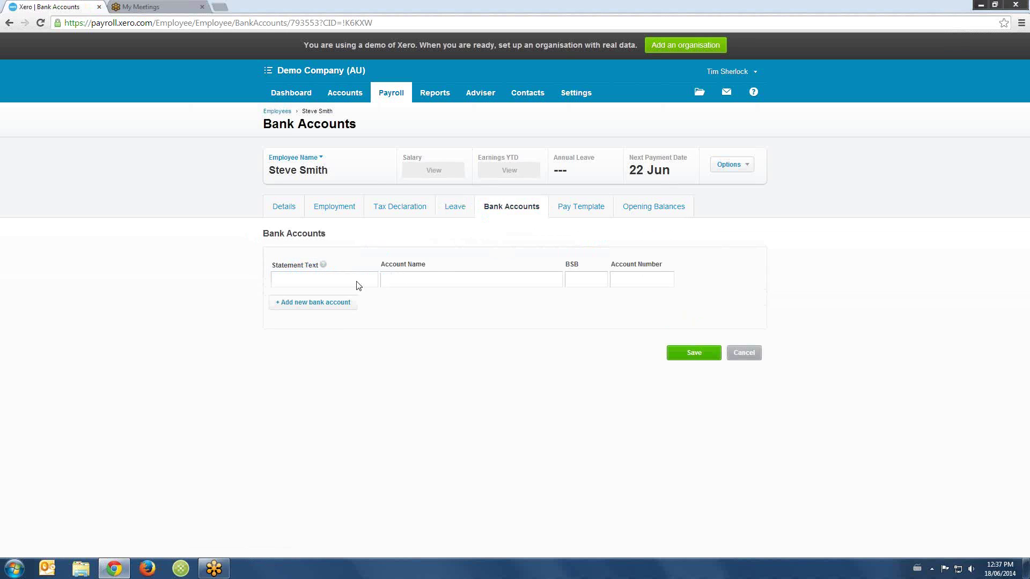
pyautogui.click(325, 283)
pyautogui.press('Tab')
pyautogui.write('Demo comp')
pyautogui.press('BackSpace')
pyautogui.press('BackSpace')
pyautogui.press('BackSpace')
pyautogui.press('BackSpace')
pyautogui.write('Company')
pyautogui.press('BackSpace')
pyautogui.press('BackSpace')
pyautogui.press('BackSpace')
pyautogui.write('ages')
# Fill in the bank account's account name, BSB and account number, and save it.
pyautogui.press('Tab')
pyautogui.write('Steve Sm')
pyautogui.press('Tab')
pyautogui.write('000-00')
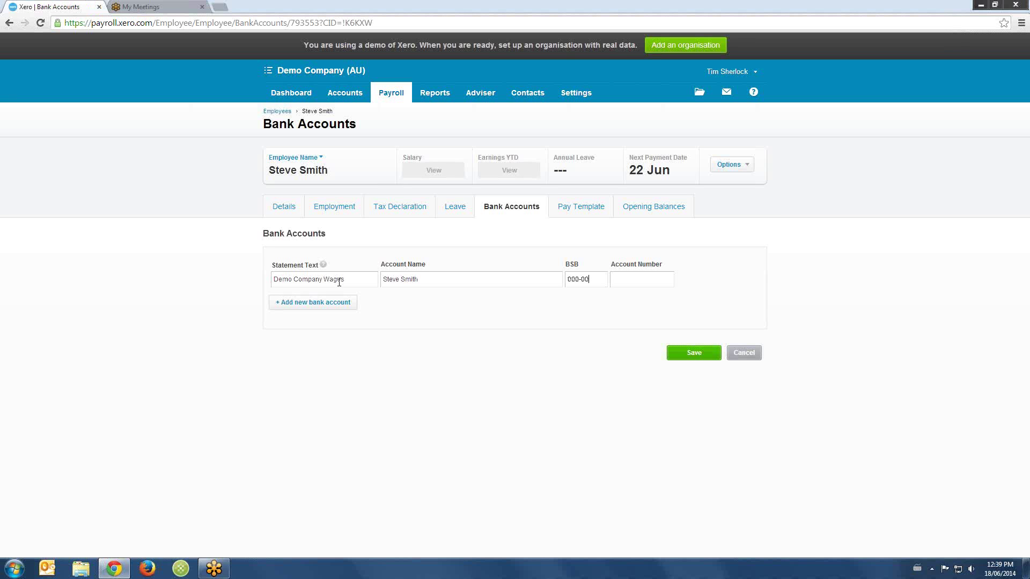
pyautogui.press('Tab')
pyautogui.write('00000000')
pyautogui.tripleClick(339, 283)
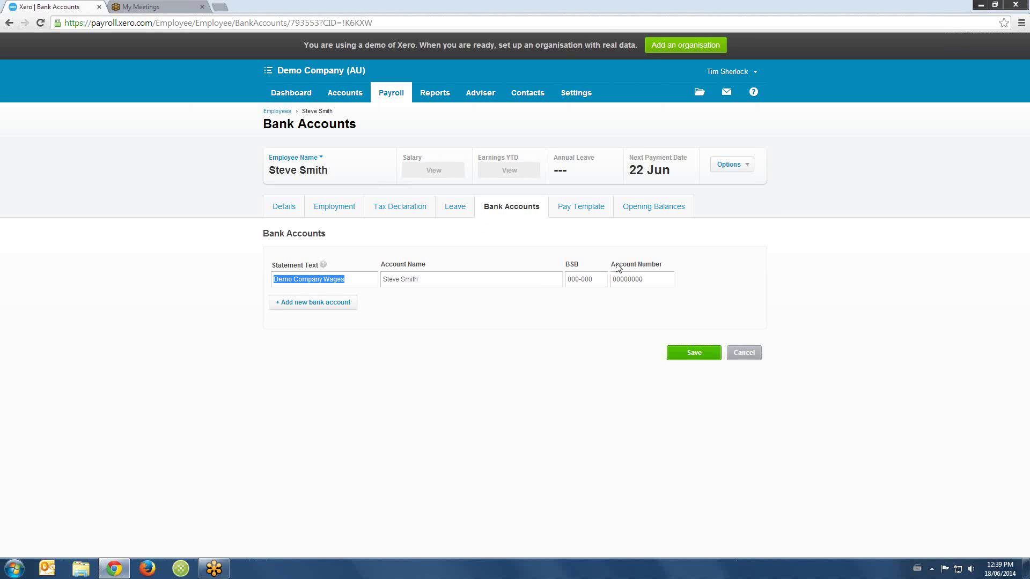
pyautogui.click(581, 213)
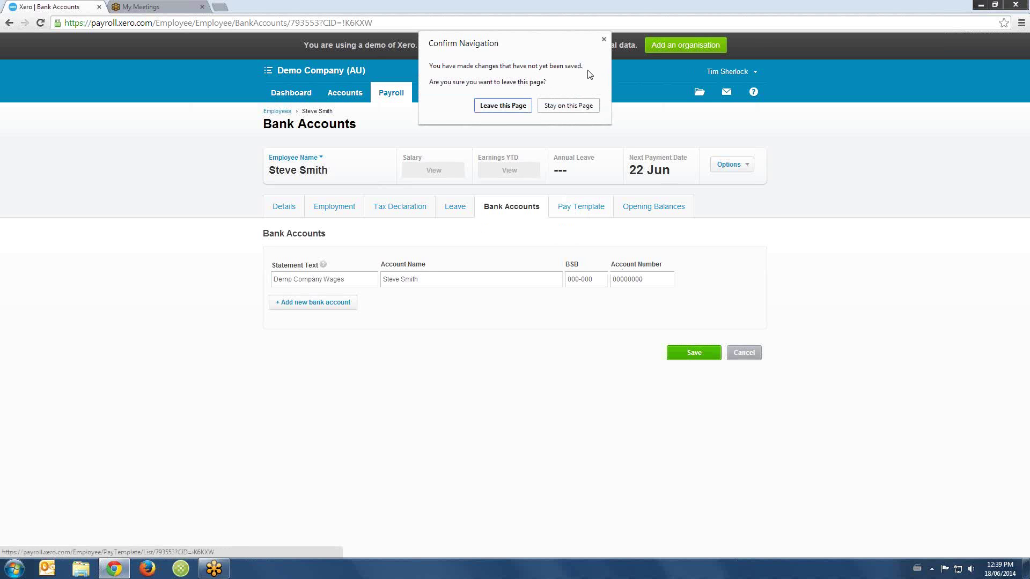
pyautogui.click(568, 105)
pyautogui.click(695, 356)
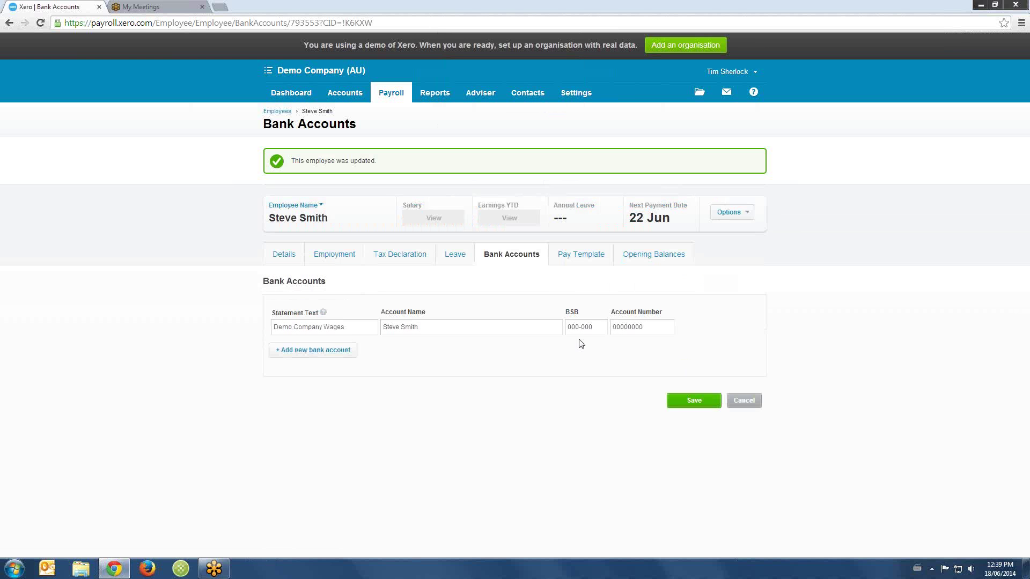
# Add an Ordinary Hours earnings line to the employee's pay template with the Enter Rate calculation type.
pyautogui.click(581, 257)
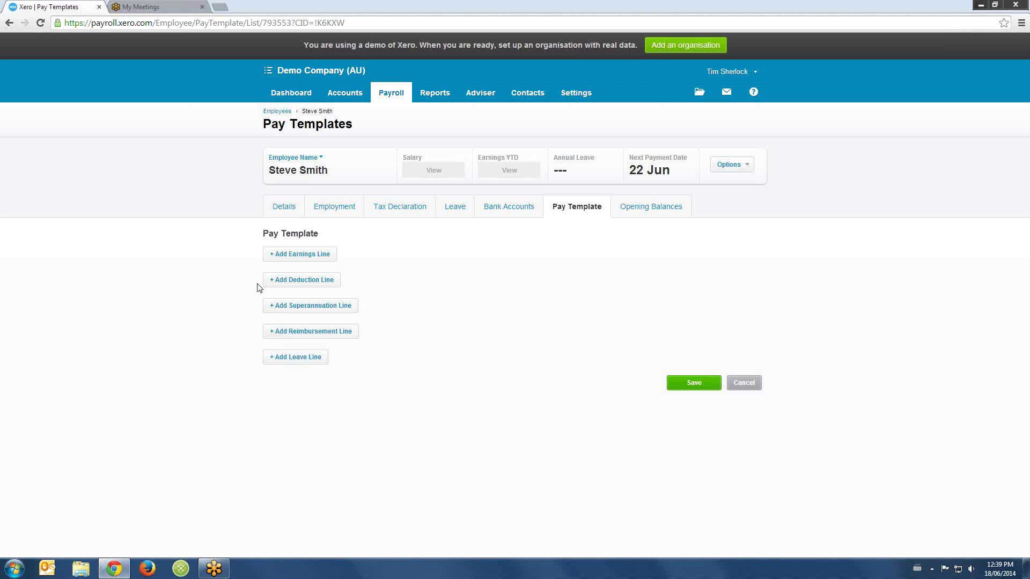
pyautogui.click(304, 259)
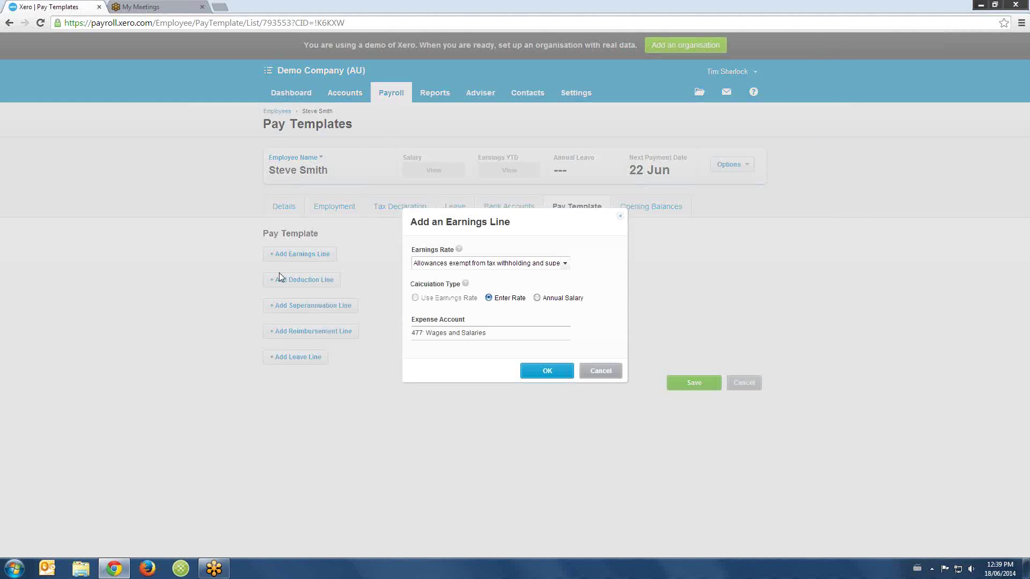
pyautogui.click(565, 263)
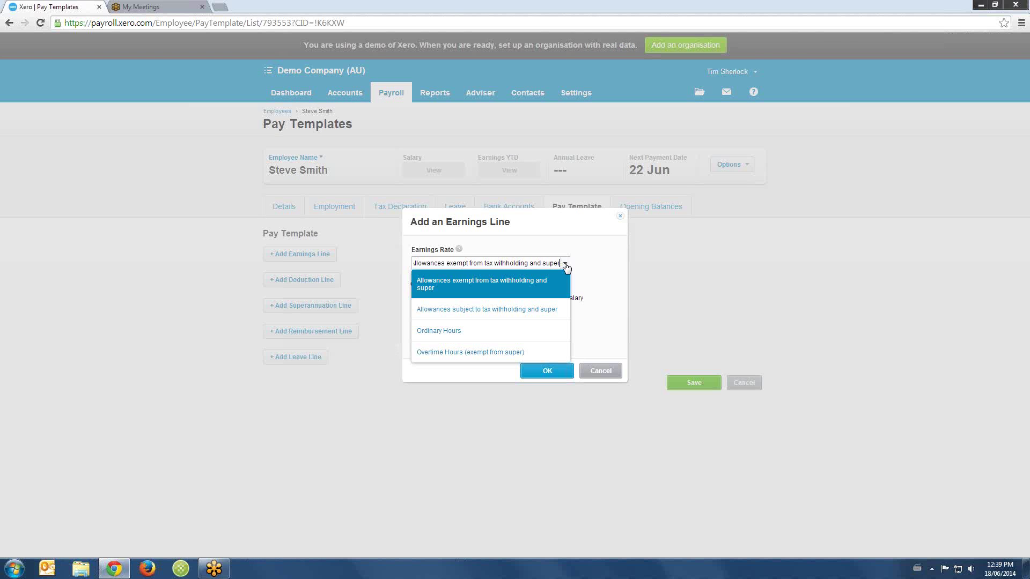
pyautogui.click(483, 334)
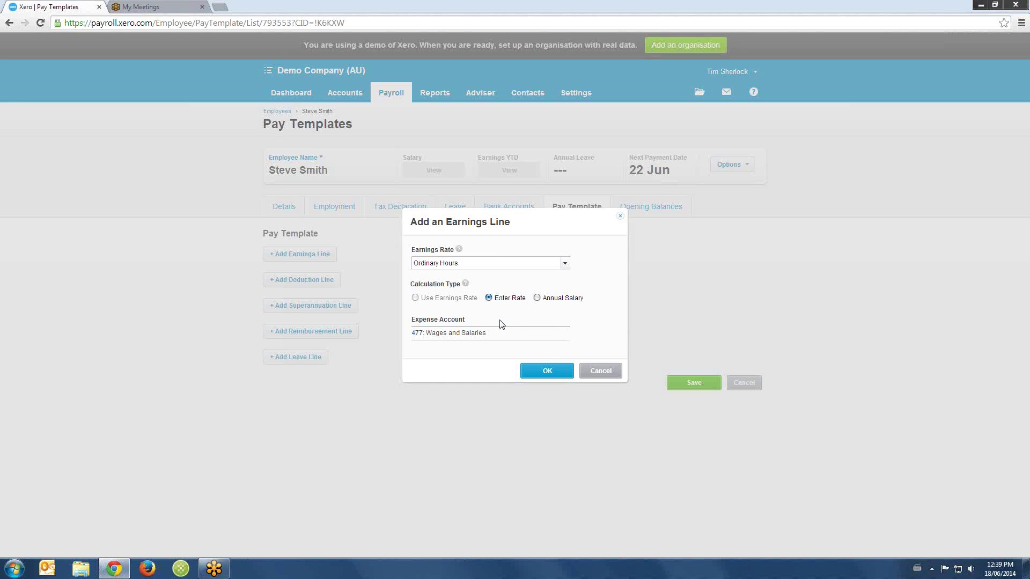
pyautogui.click(542, 370)
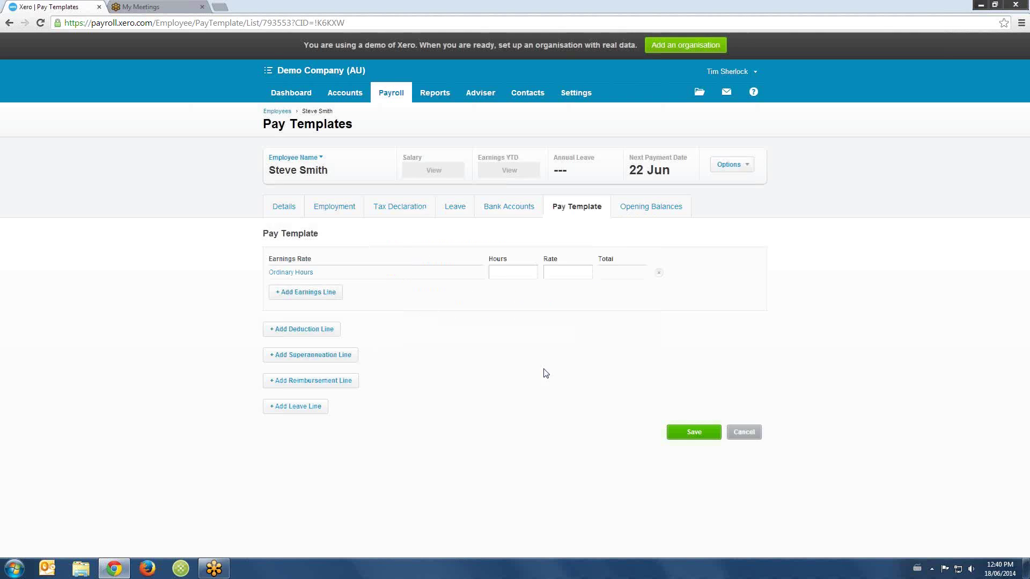
# Set the Ordinary Hours line to 38 hours and enter its pay rate.
pyautogui.click(508, 274)
pyautogui.write('38')
pyautogui.press('Tab')
pyautogui.click(552, 285)
pyautogui.click(328, 332)
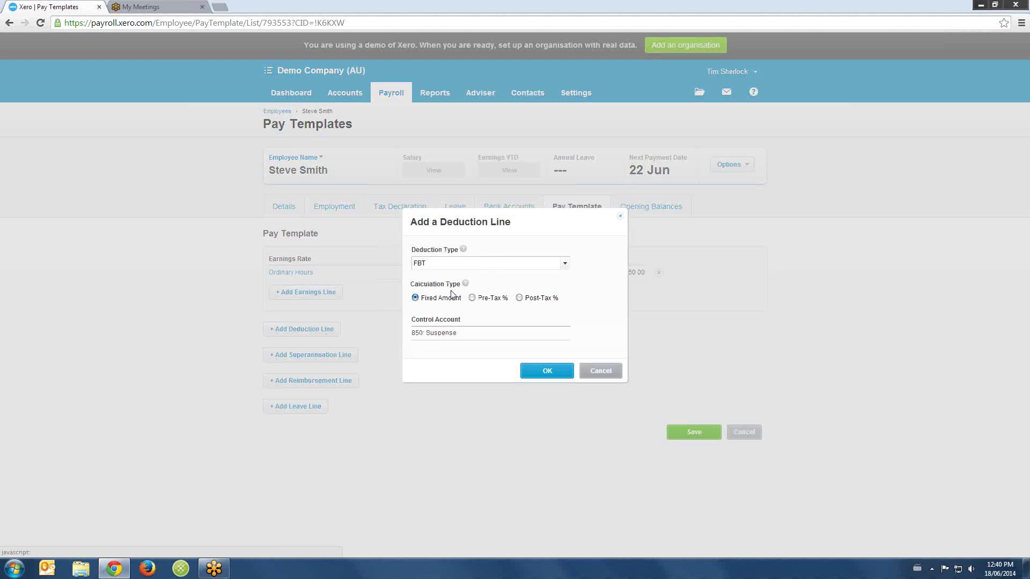
pyautogui.click(564, 264)
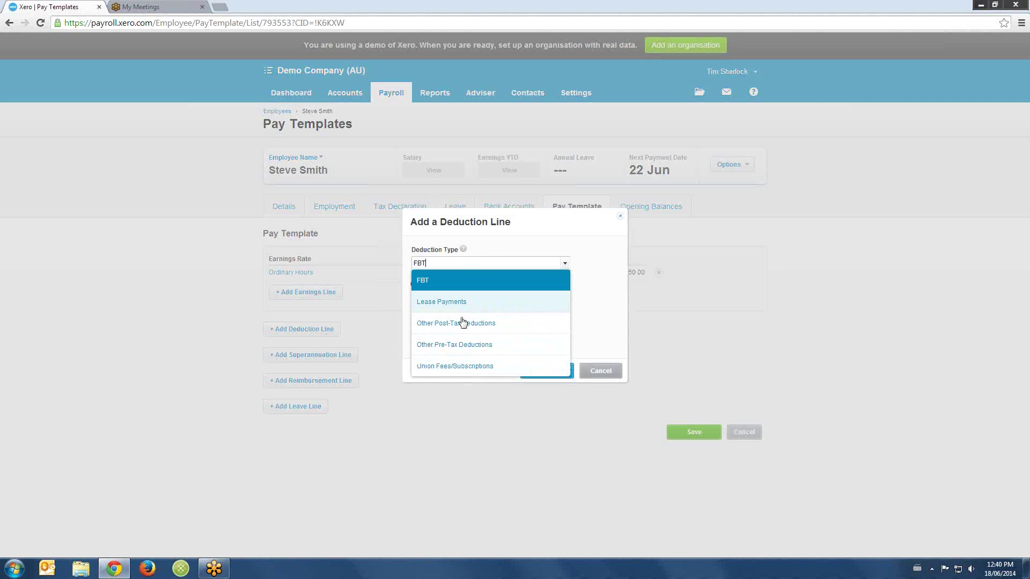
pyautogui.click(613, 307)
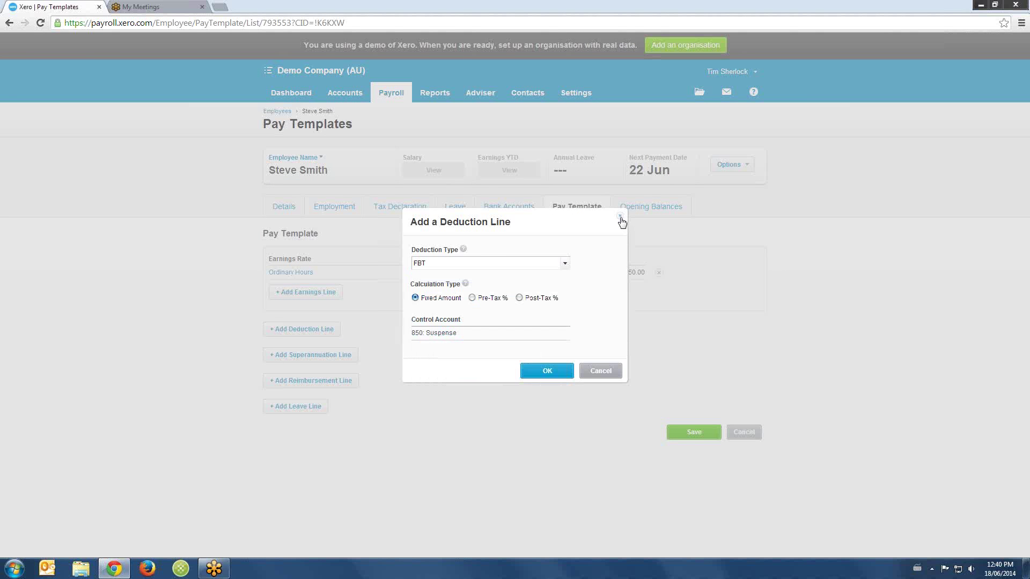
pyautogui.click(621, 220)
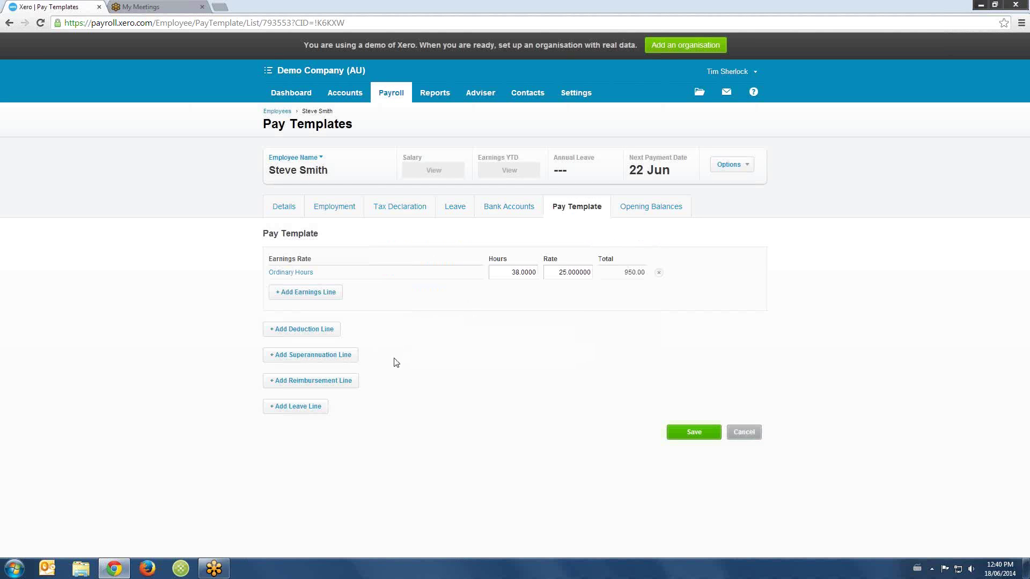
# Add a statutory-rate SGC superannuation line and an Annual Leave line based on ordinary earnings, with 152 hours accrued yearly and 38-hour weekly pay periods.
pyautogui.click(313, 359)
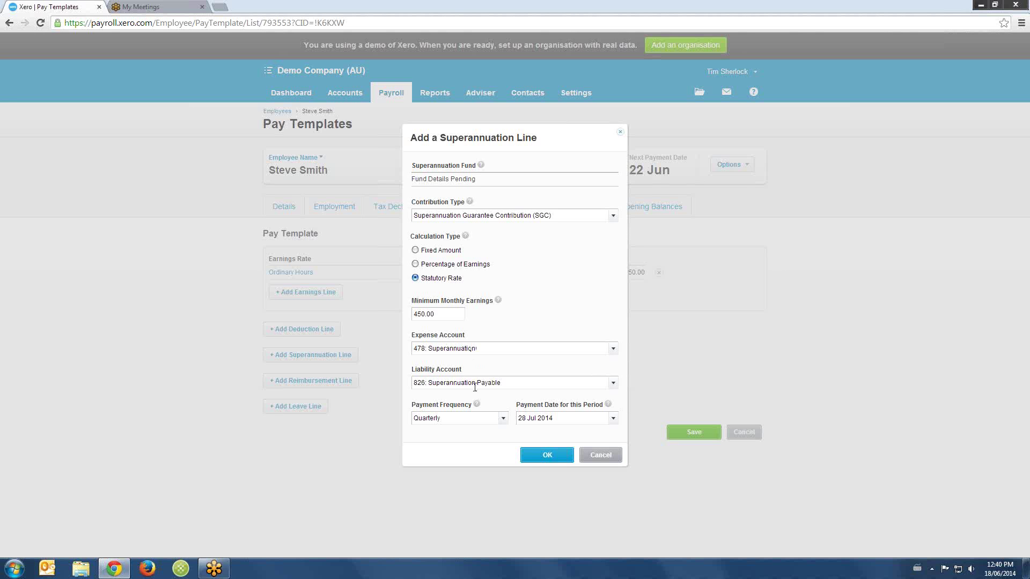
pyautogui.click(545, 455)
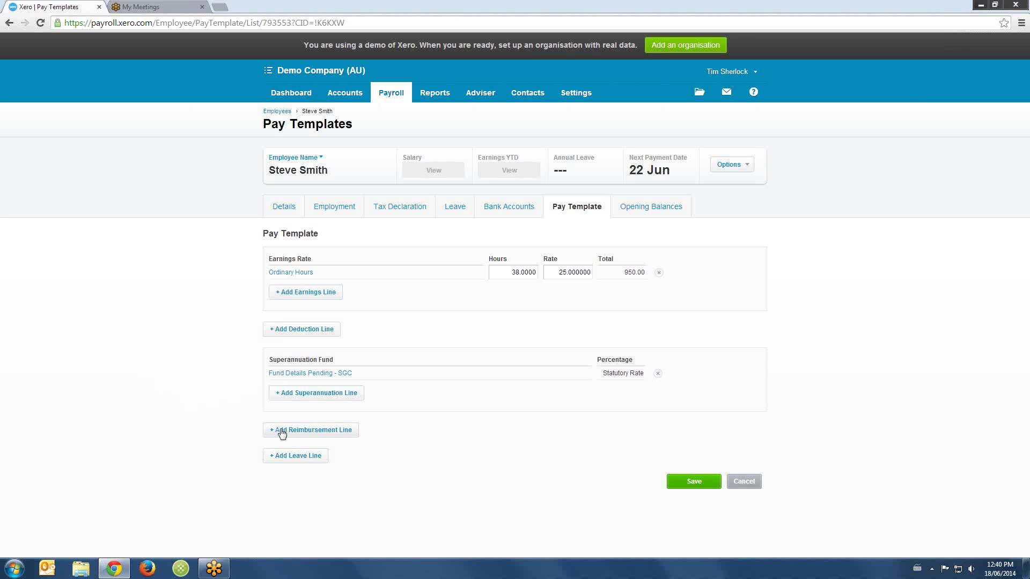
pyautogui.click(291, 460)
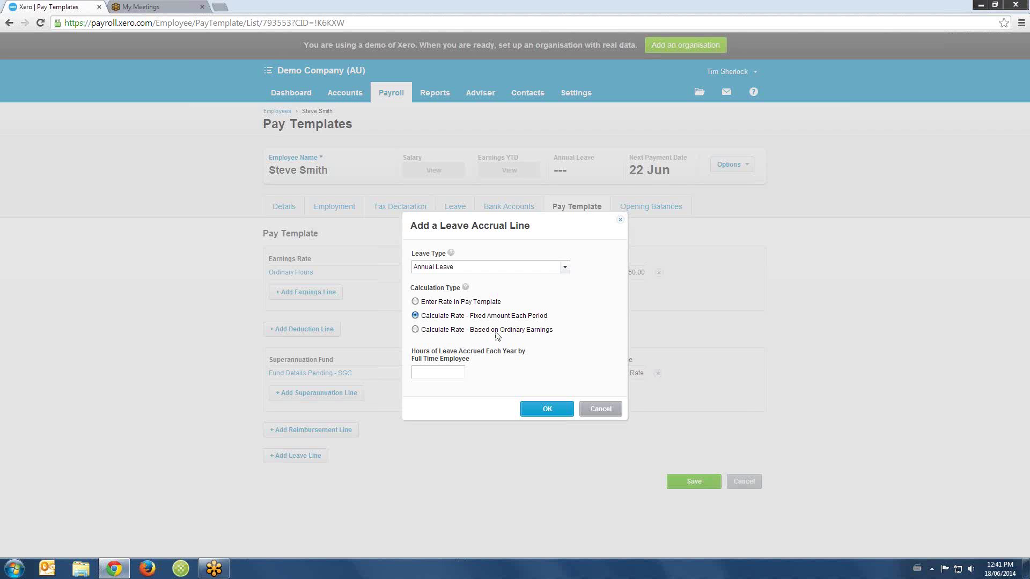
pyautogui.click(445, 331)
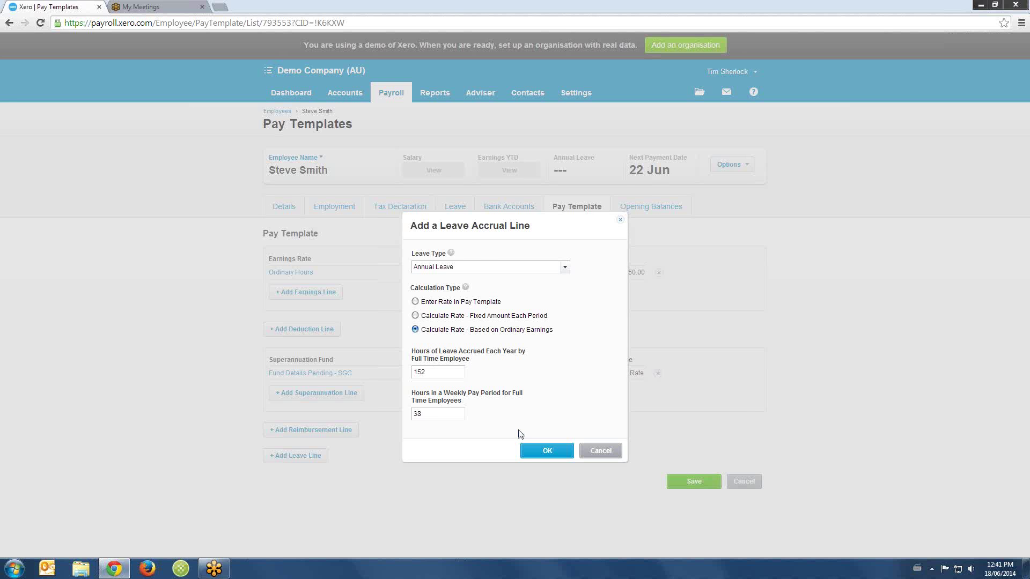
pyautogui.click(548, 452)
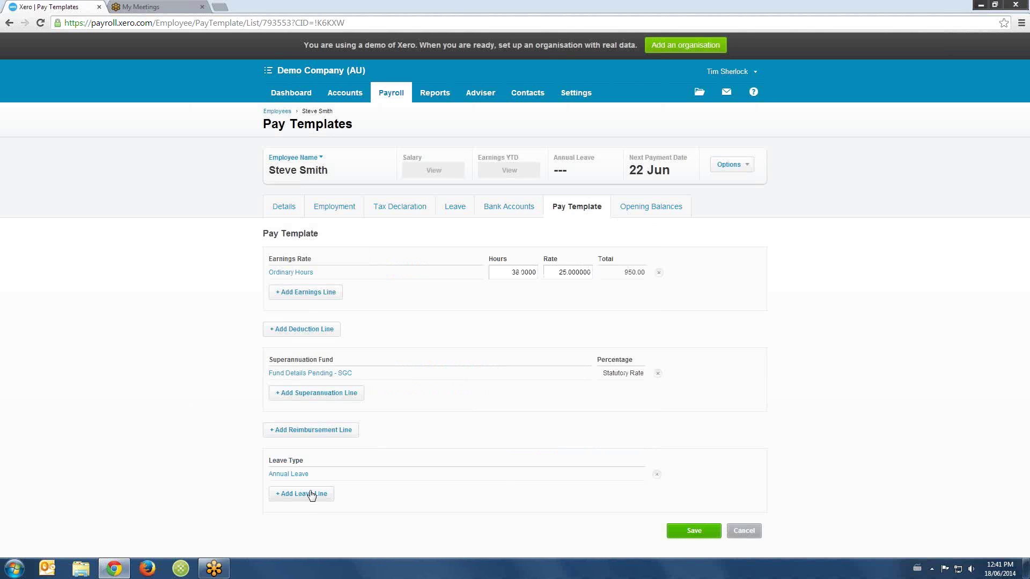
# Add a Personal/Carer's Leave line based on ordinary earnings, with 76 hours accrued yearly and the weekly full-time hours, and save the pay template.
pyautogui.click(311, 493)
pyautogui.click(565, 226)
pyautogui.moveTo(566, 267); pyautogui.dragTo(562, 320)
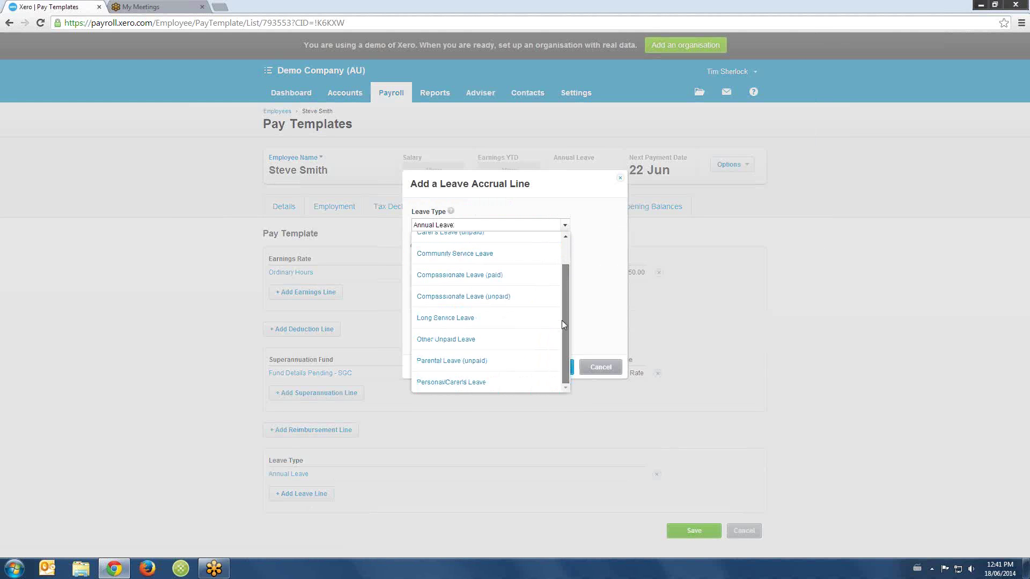
pyautogui.click(469, 384)
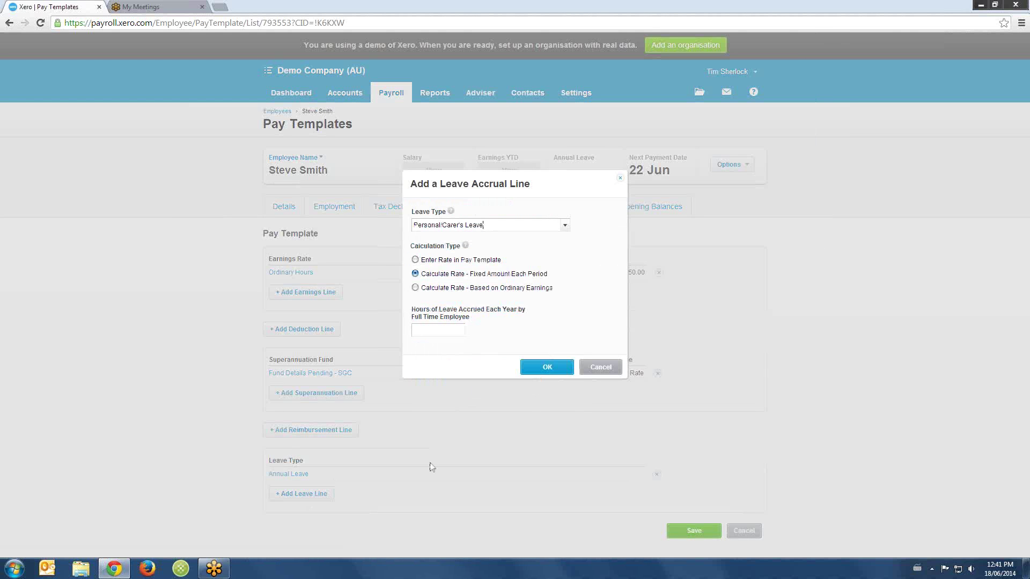
pyautogui.click(433, 290)
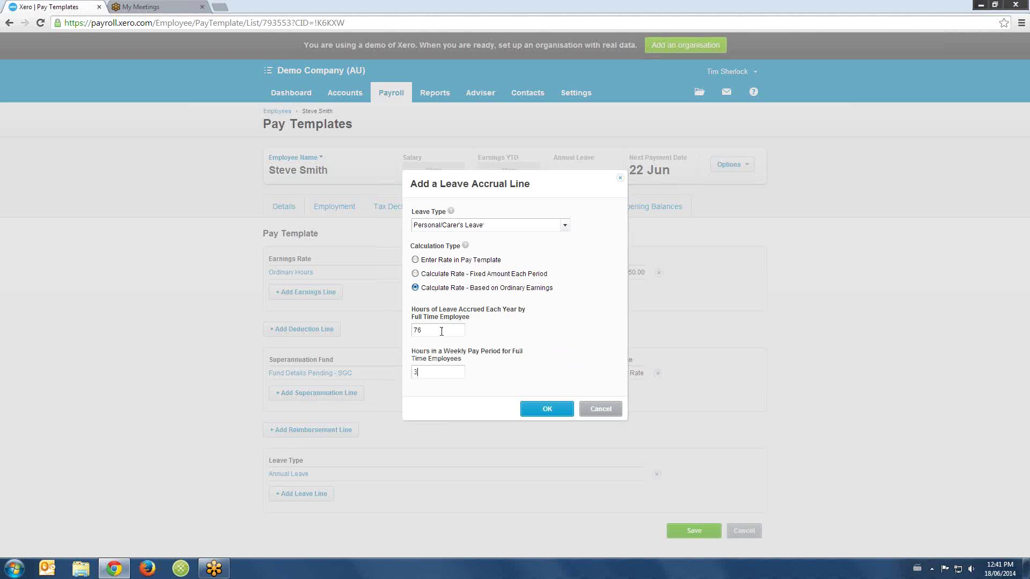
pyautogui.click(539, 409)
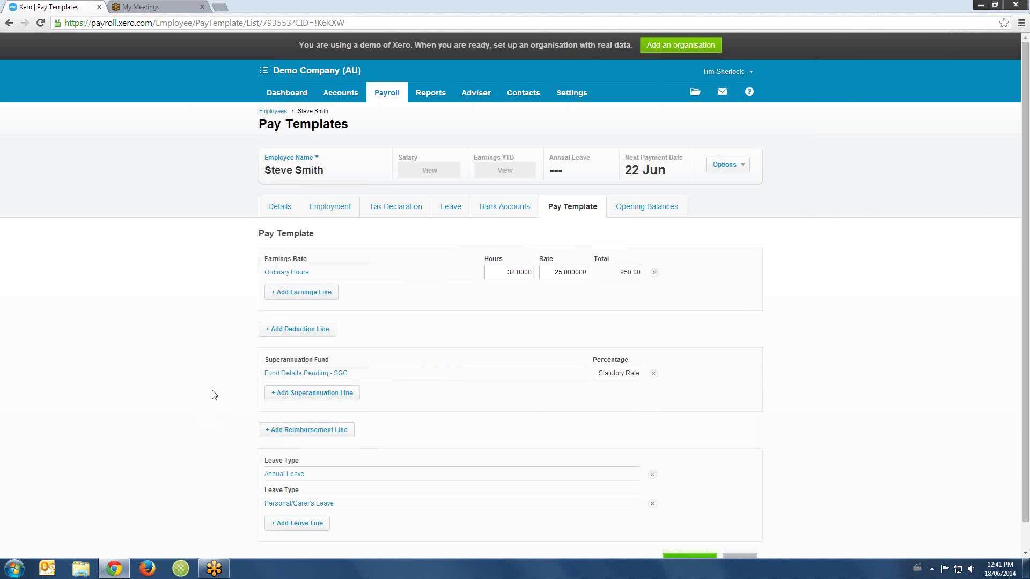
pyautogui.scroll(-1, 218, 395)
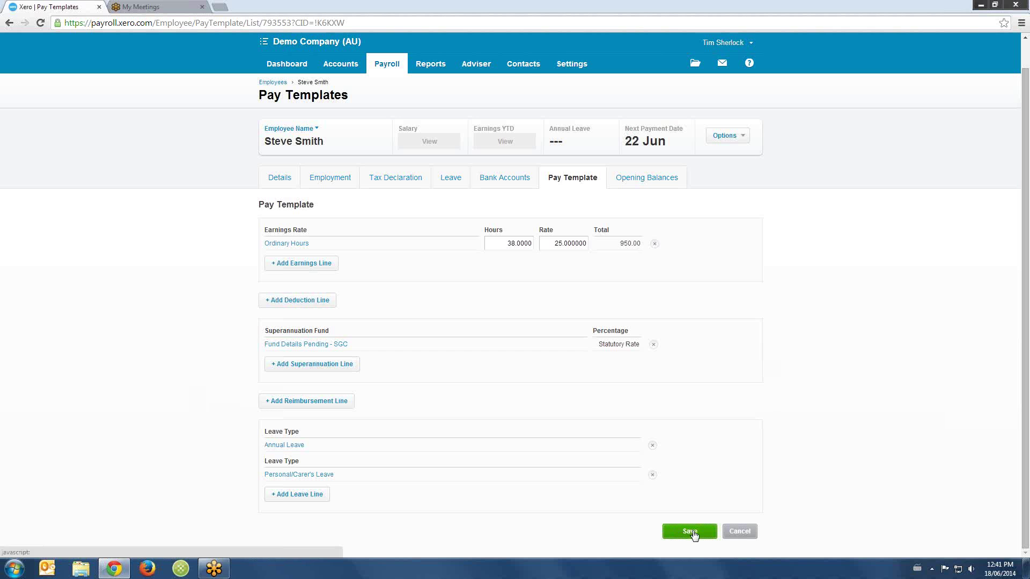
pyautogui.click(691, 531)
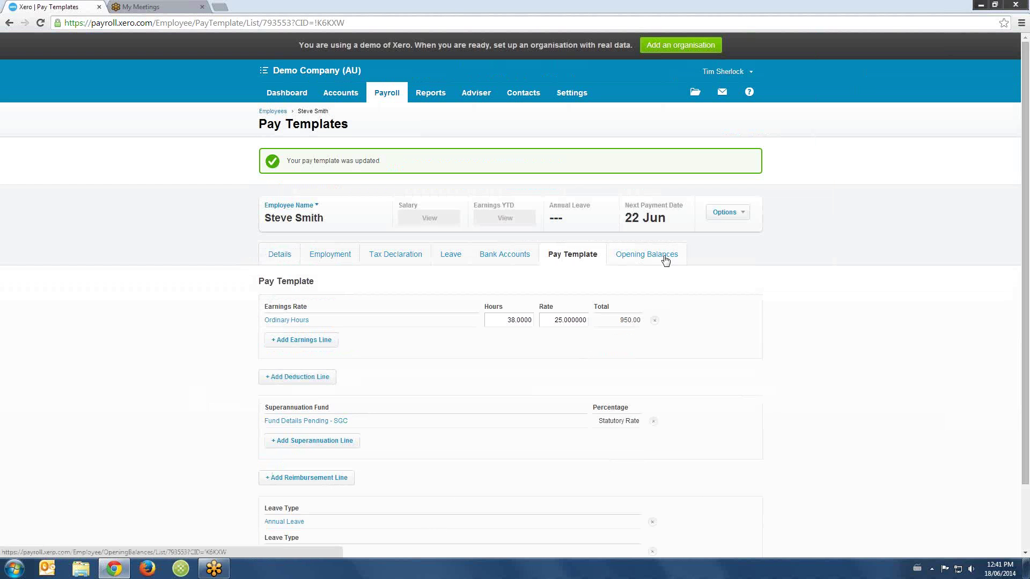
# Review the employee's Opening Balances and Tax Declaration details without changing them.
pyautogui.click(662, 257)
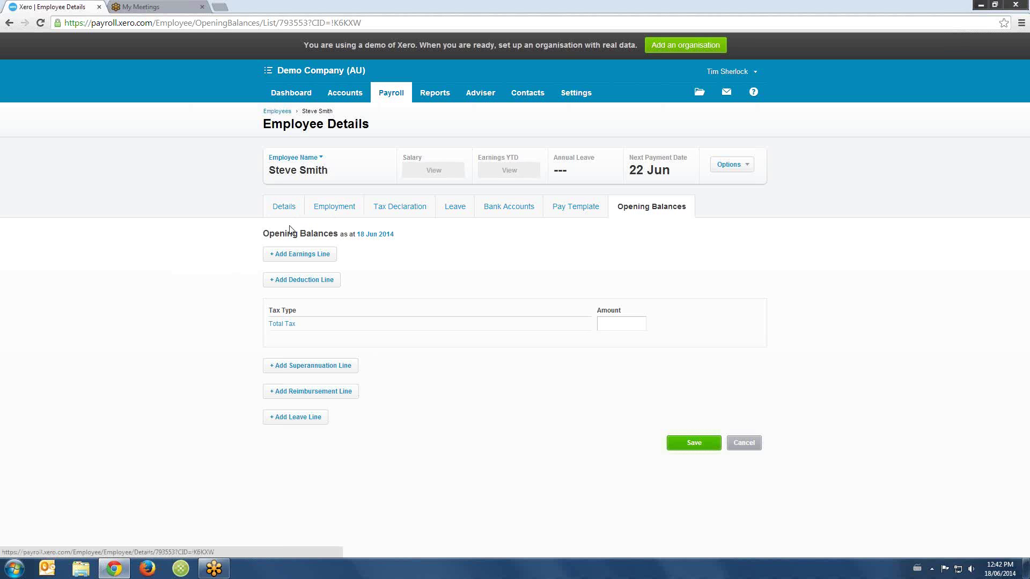
pyautogui.click(393, 212)
pyautogui.scroll(-2, 222, 274)
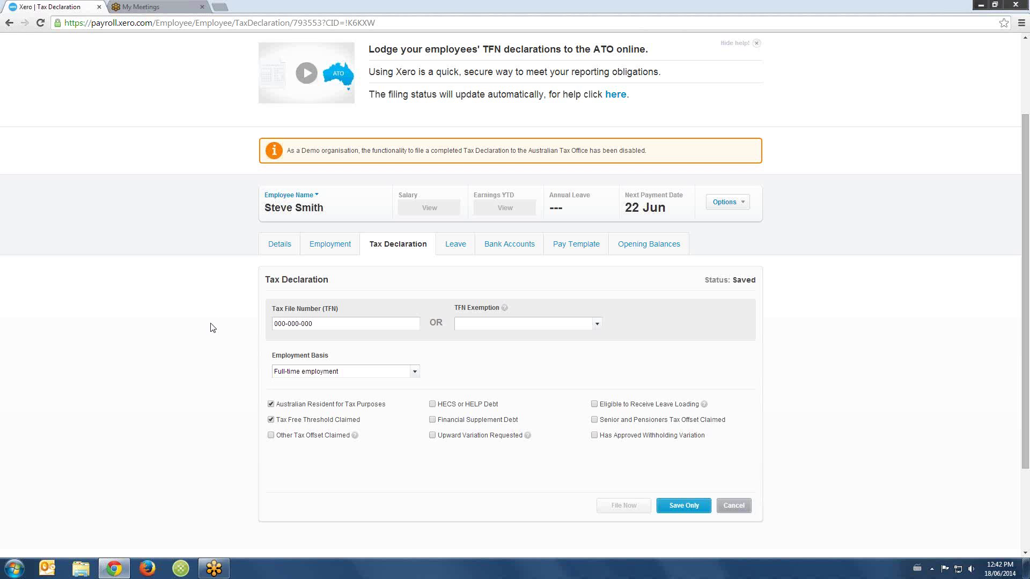
pyautogui.click(731, 506)
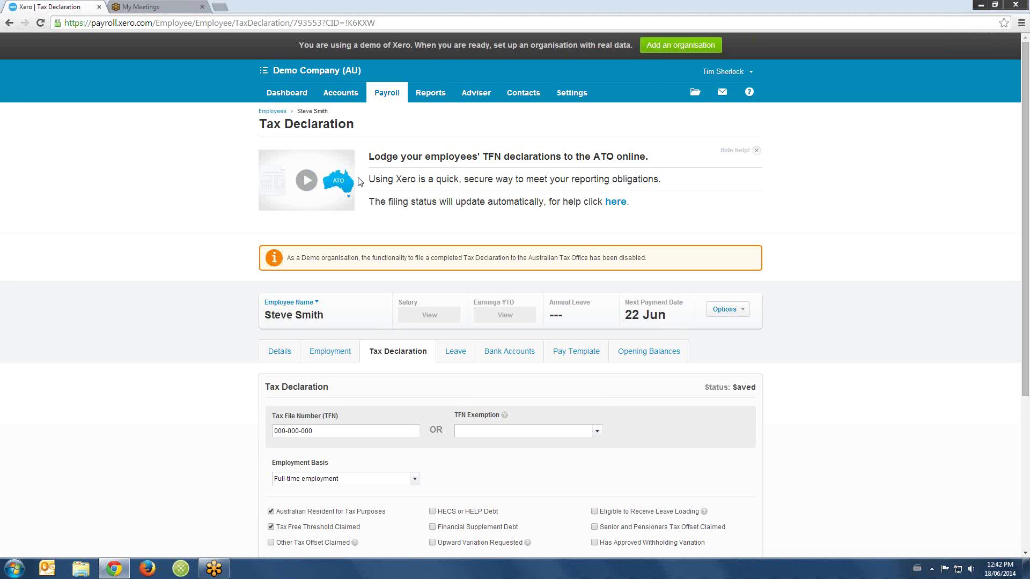
# Create a pay run for the pay period Weekly Calendar: Week ending 21 Jun 2014.
pyautogui.click(384, 97)
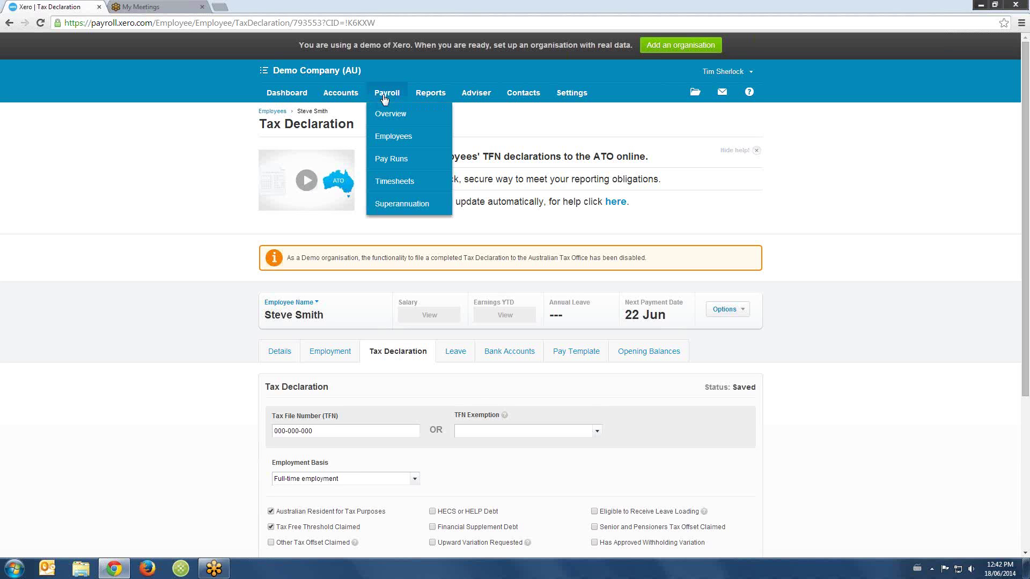
pyautogui.click(395, 160)
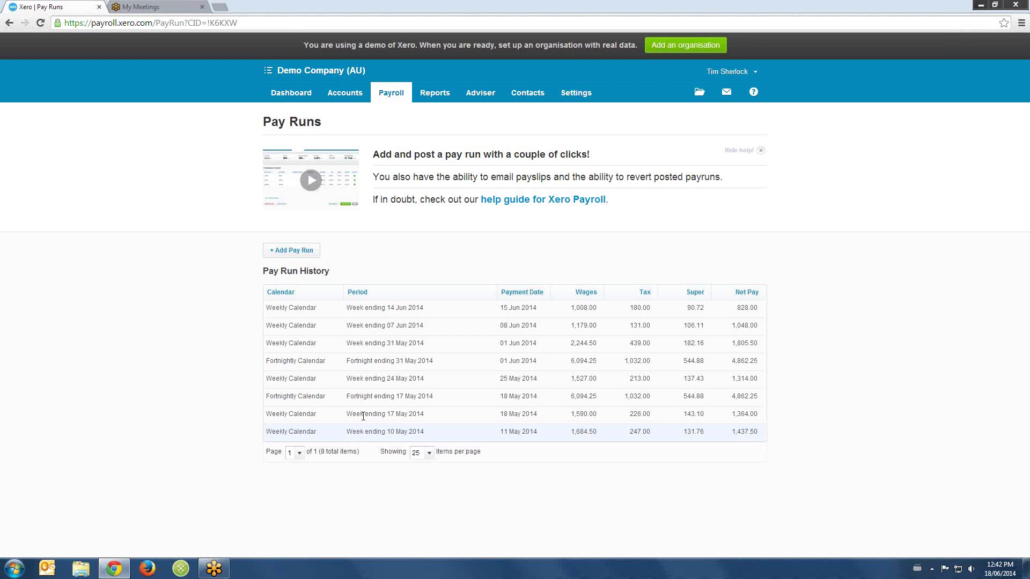
pyautogui.click(293, 253)
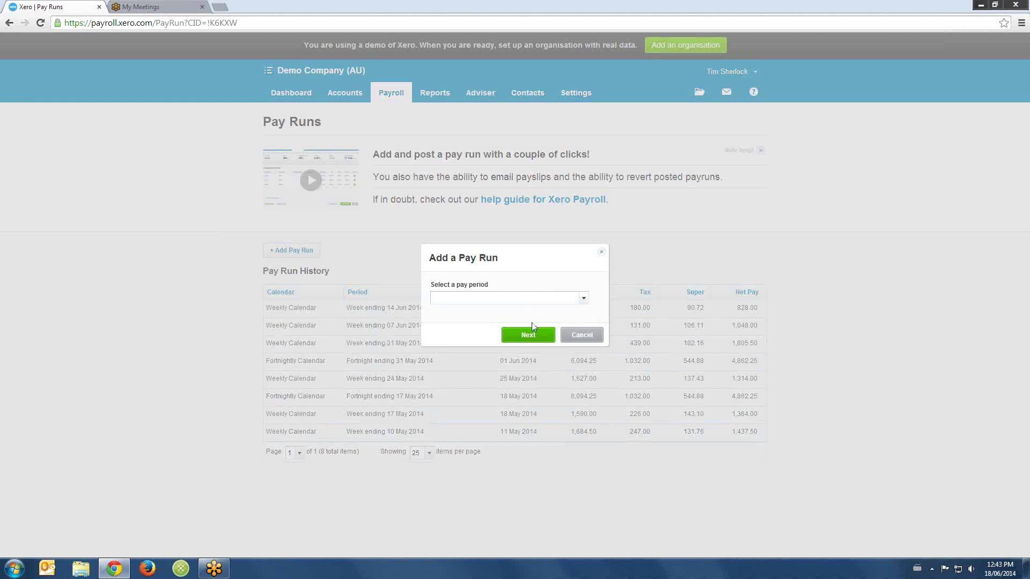
pyautogui.click(584, 299)
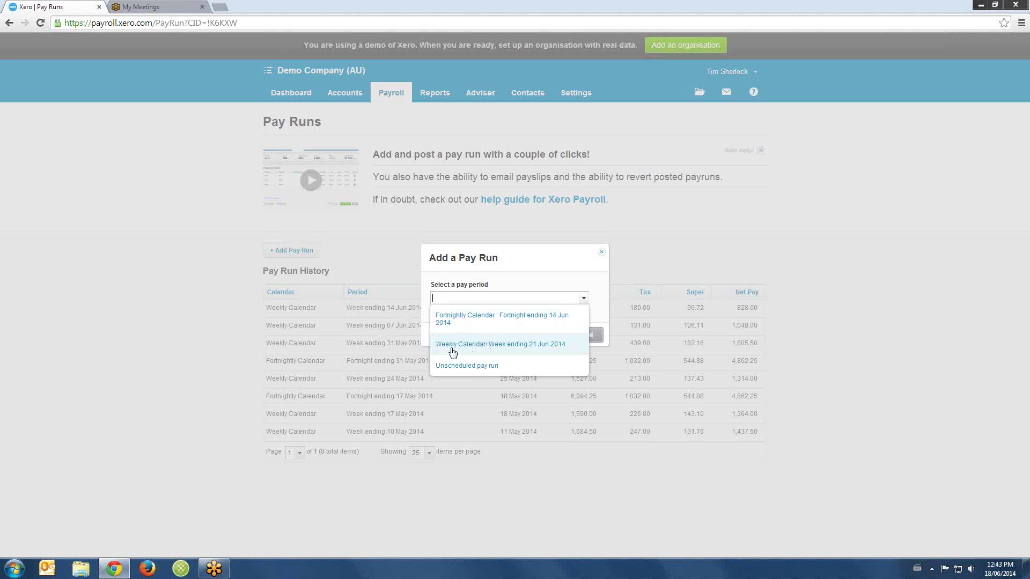
pyautogui.click(481, 349)
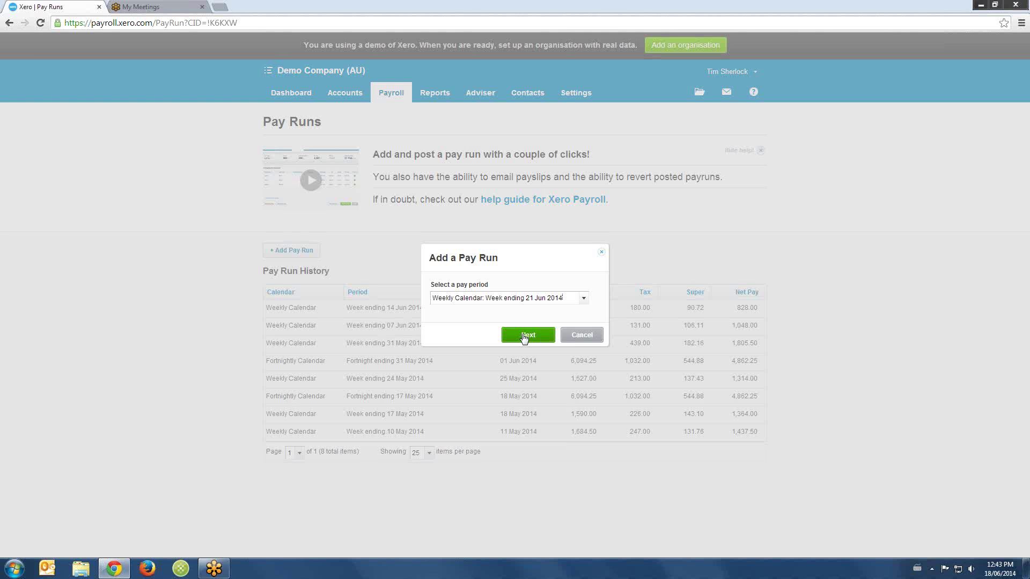
pyautogui.click(524, 337)
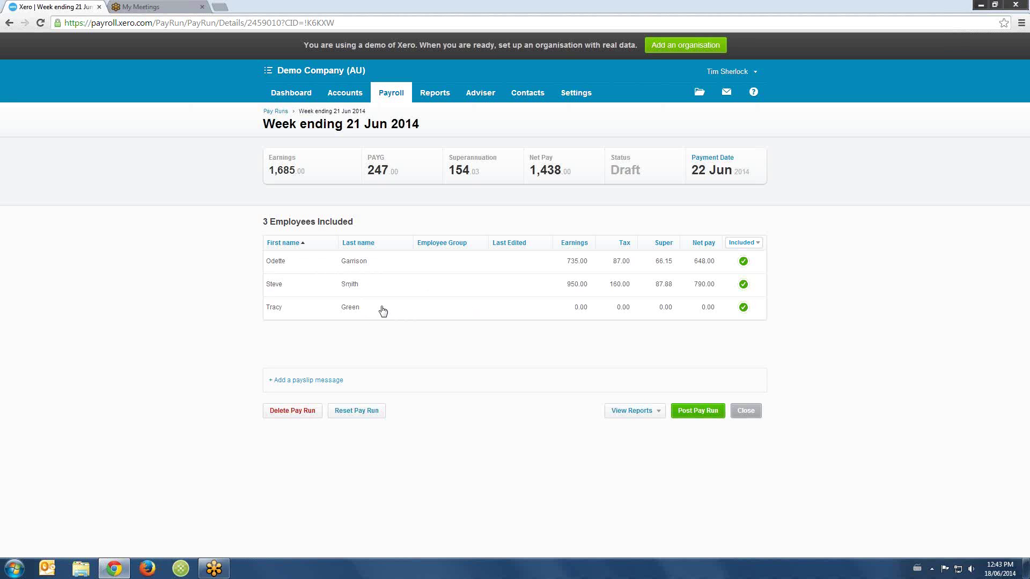
# In the payslip of the last employee listed in the pay run, set Ordinary Hours to 20 and save the payslip.
pyautogui.click(493, 316)
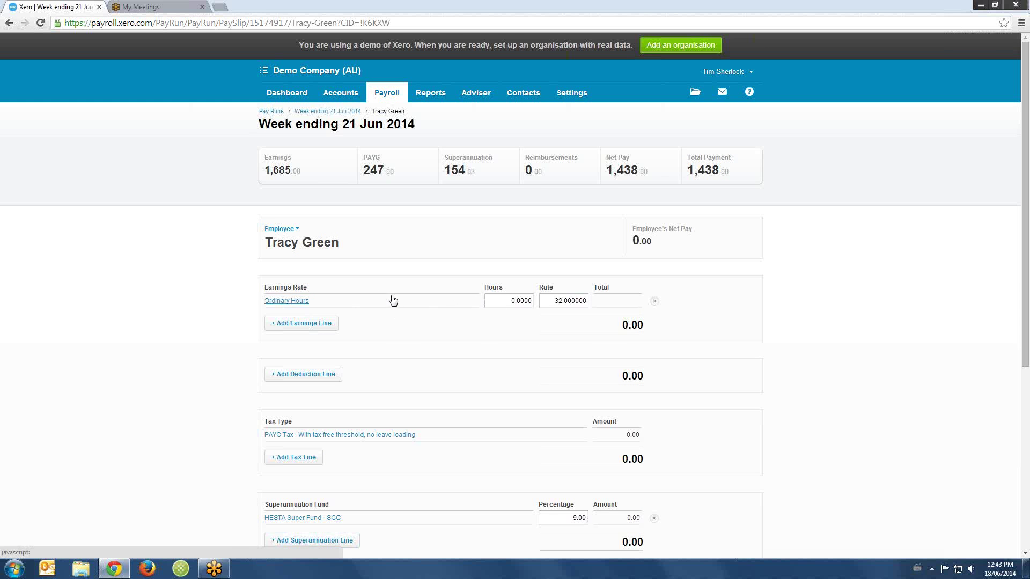
pyautogui.scroll(-3, 214, 295)
pyautogui.scroll(-2, 214, 295)
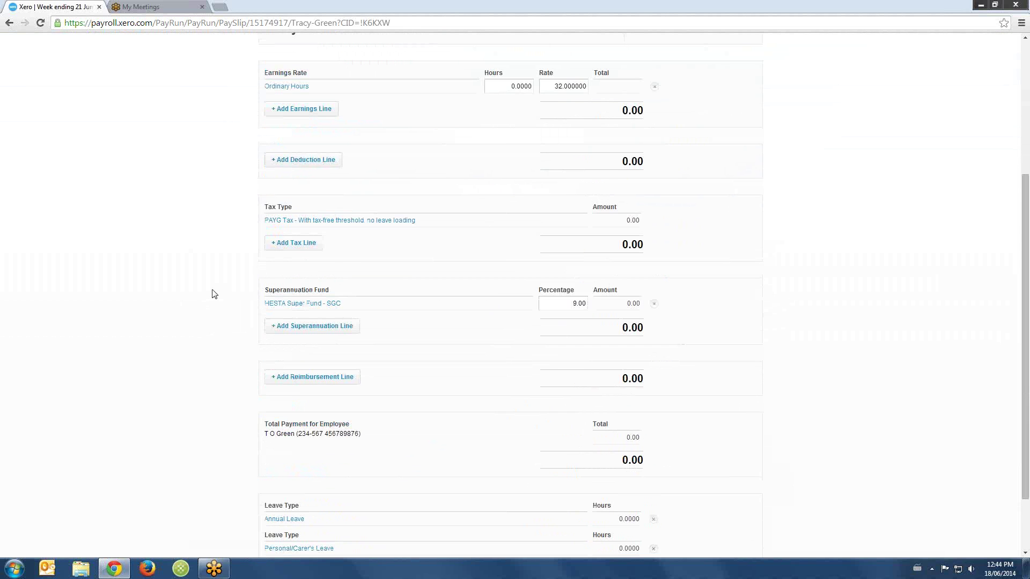
pyautogui.scroll(4, 214, 296)
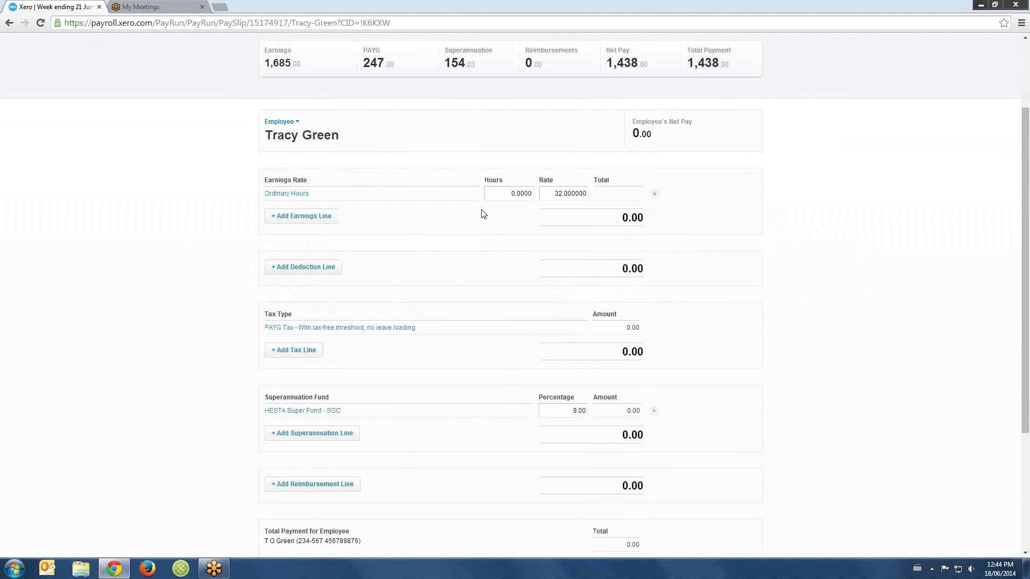
pyautogui.click(508, 195)
pyautogui.write('20')
pyautogui.press('Tab')
pyautogui.click(206, 258)
pyautogui.scroll(-1, 292, 259)
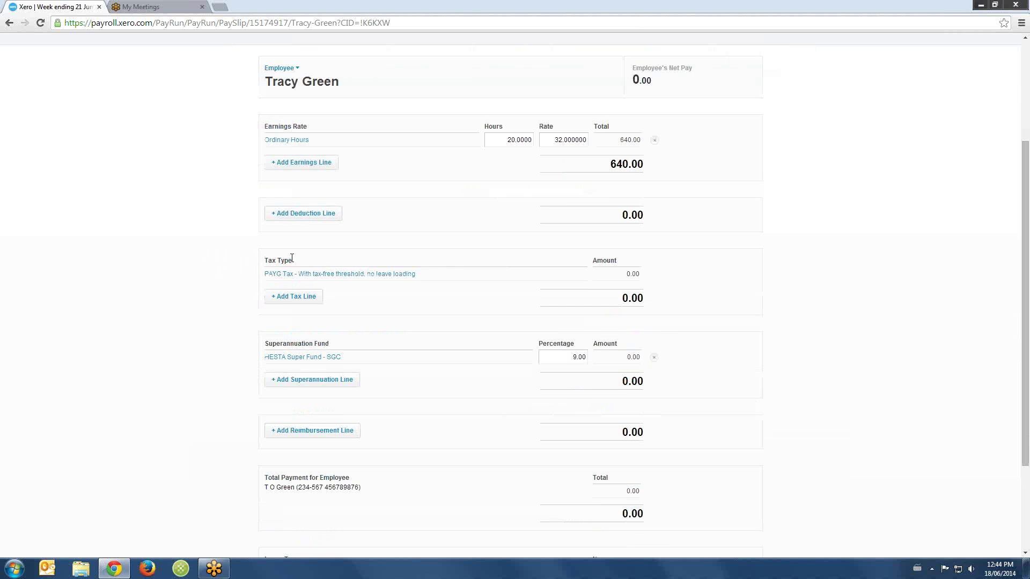
pyautogui.scroll(-1, 612, 278)
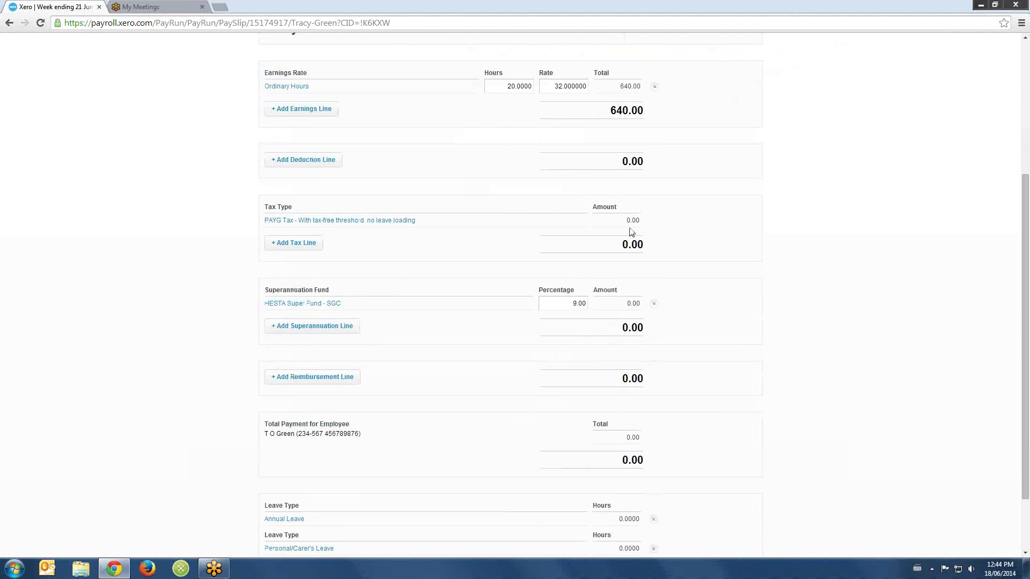
pyautogui.scroll(-2, 457, 320)
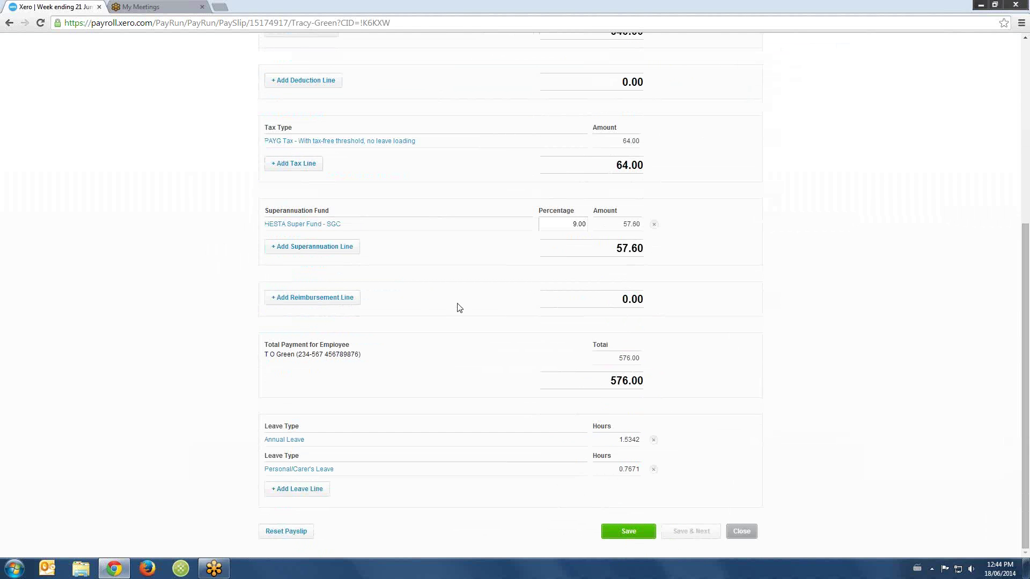
pyautogui.click(630, 532)
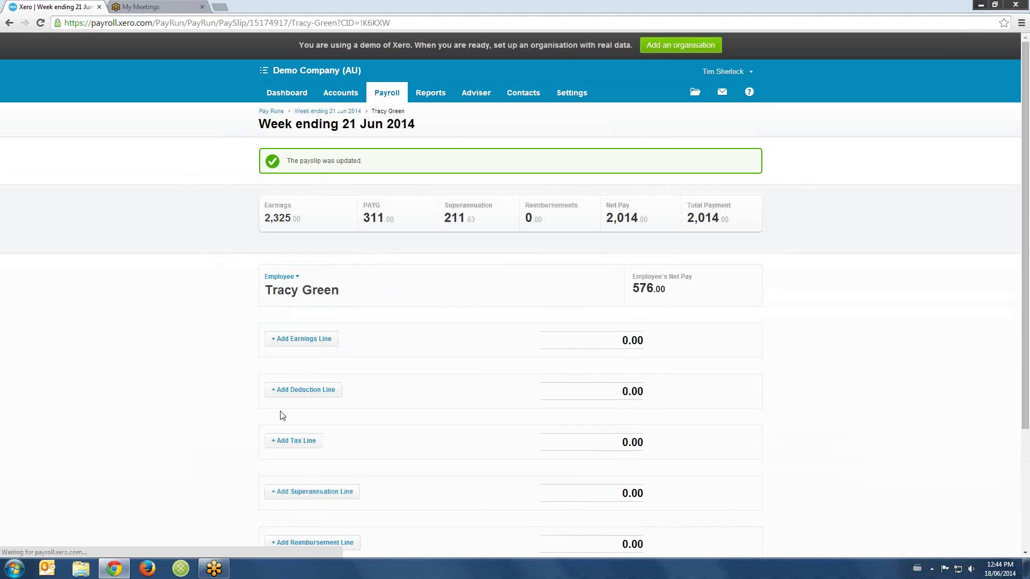
# Close the payslip and post the pay run for the week ending 21 Jun 2014.
pyautogui.scroll(-6, 690, 457)
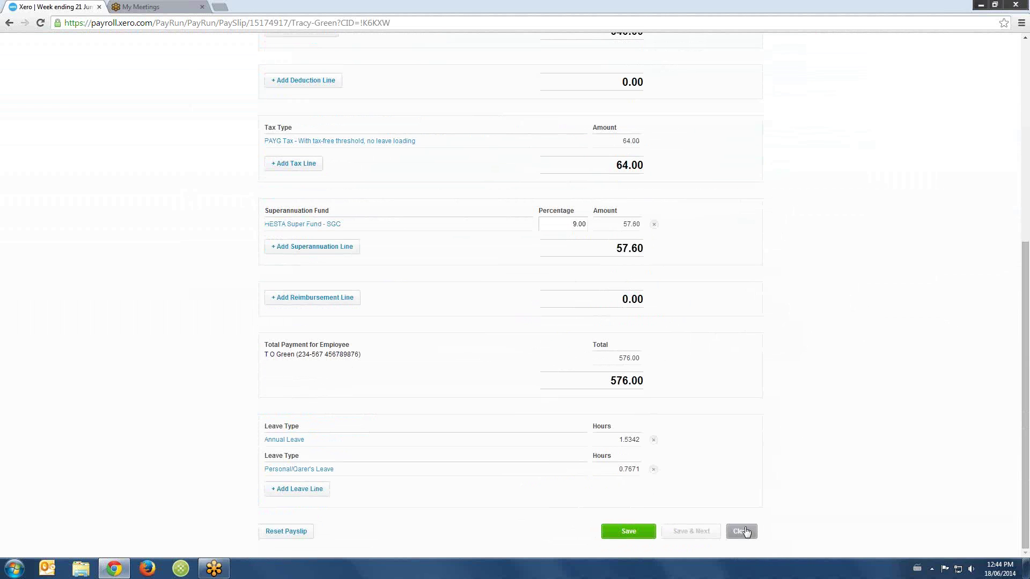
pyautogui.click(743, 531)
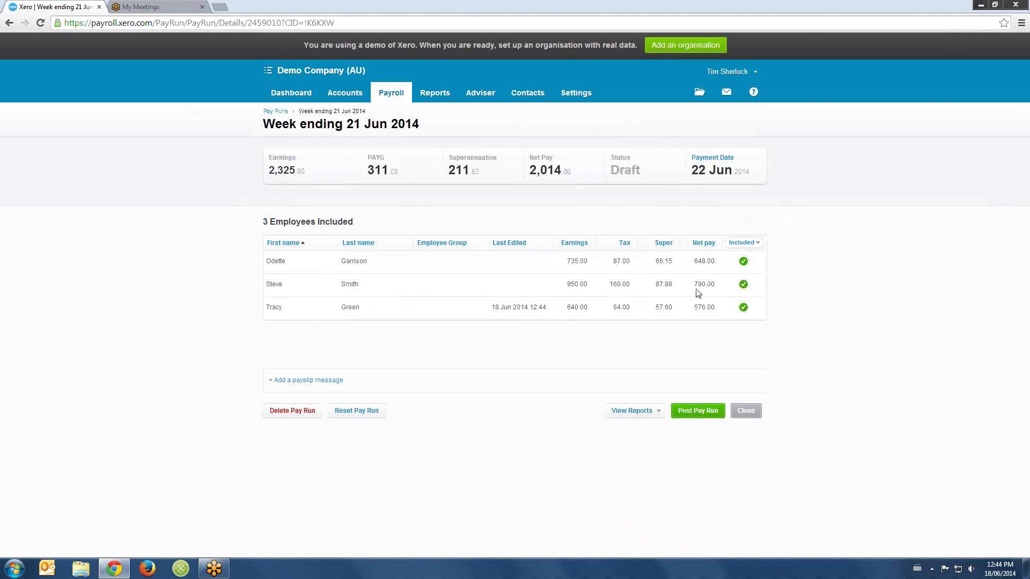
pyautogui.click(700, 413)
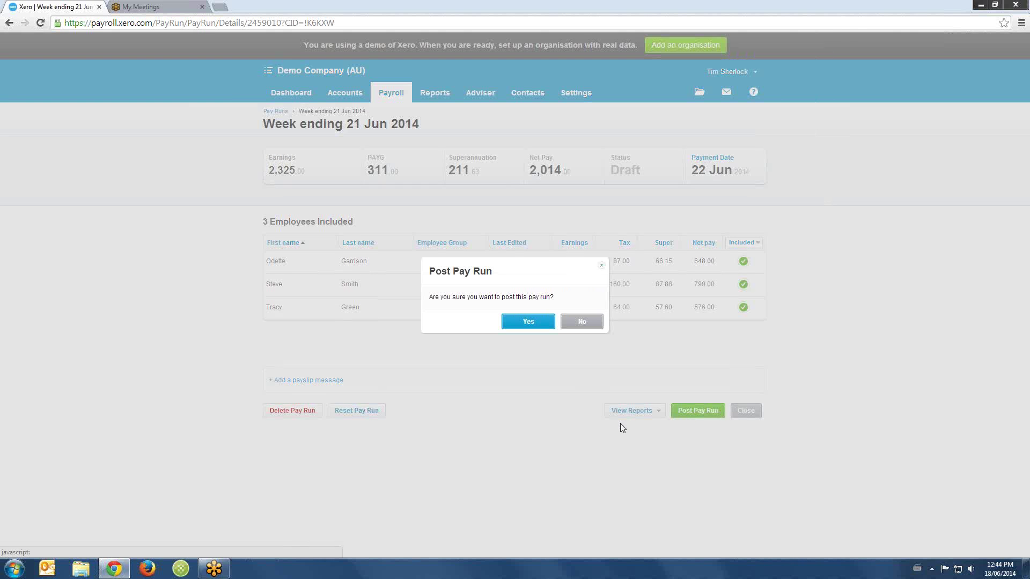
pyautogui.click(533, 321)
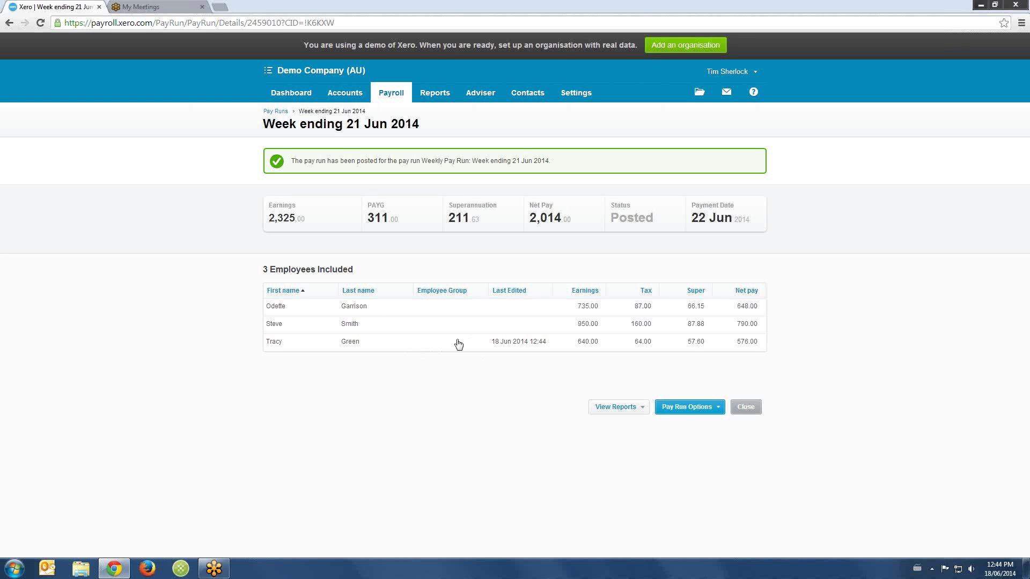
# View the payslips report for the posted pay run, look through the employees' pay advices, and close the report.
pyautogui.click(643, 409)
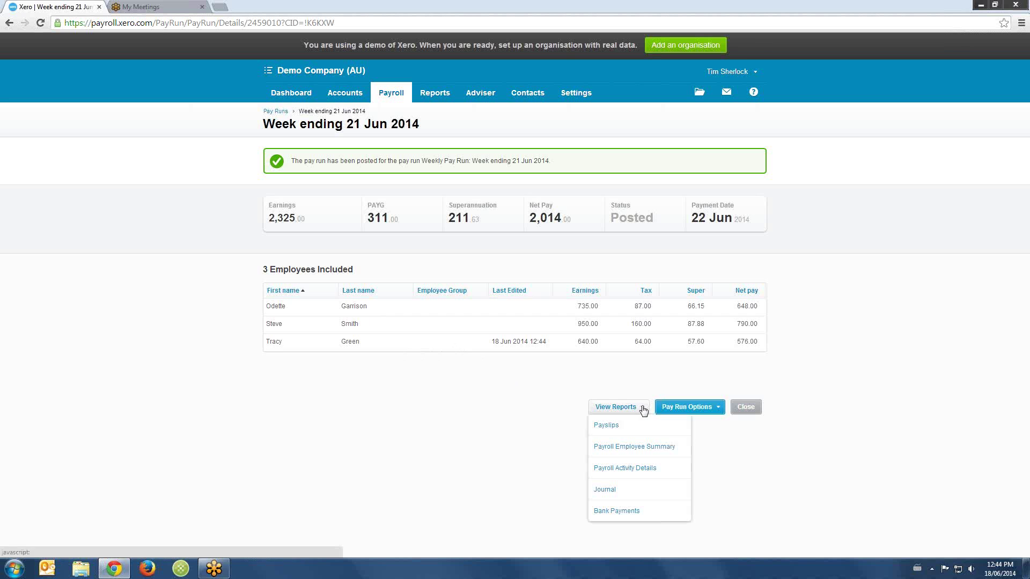
pyautogui.click(630, 427)
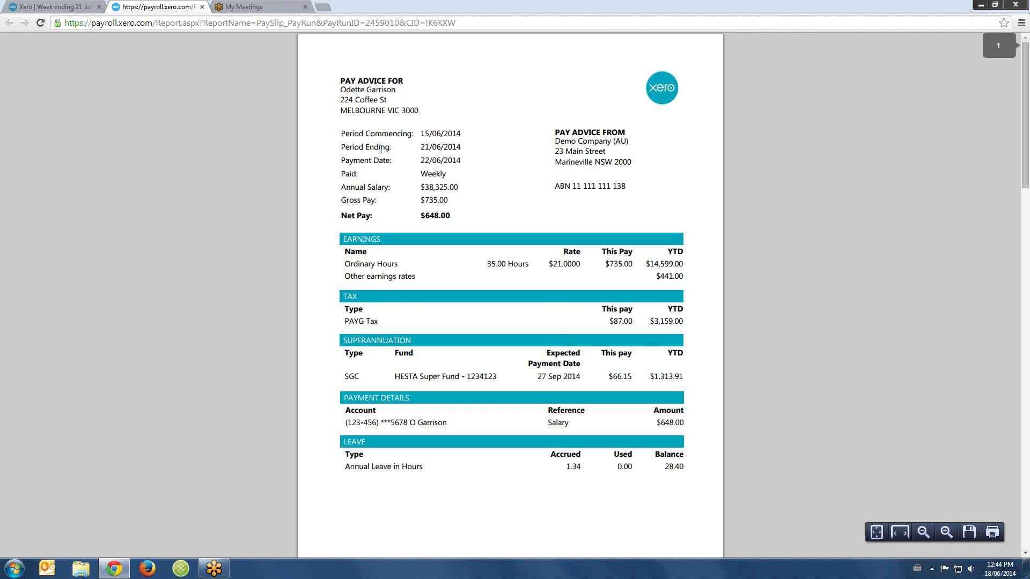
pyautogui.scroll(-10, 405, 150)
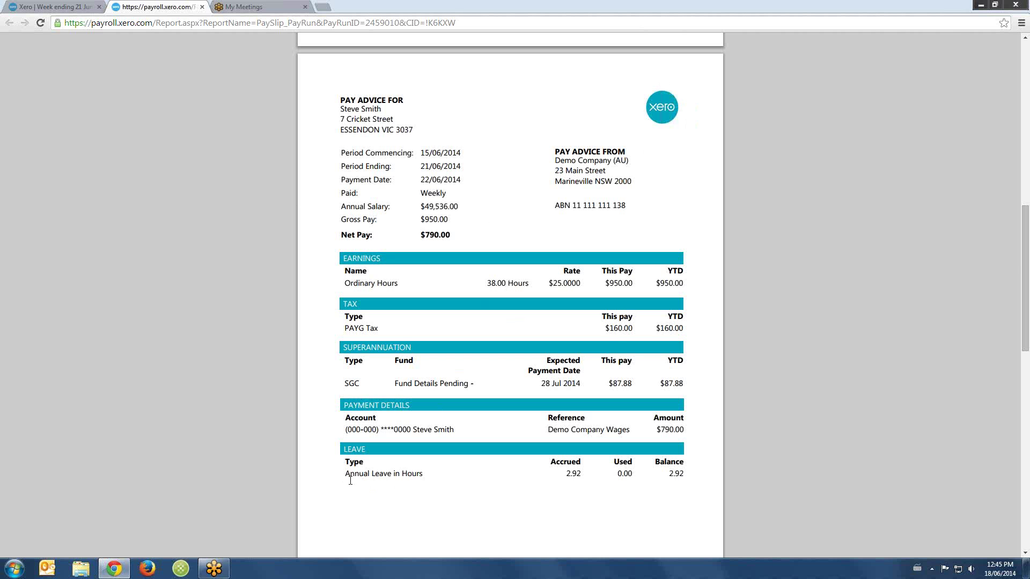
pyautogui.scroll(4, 358, 293)
pyautogui.scroll(-2, 357, 307)
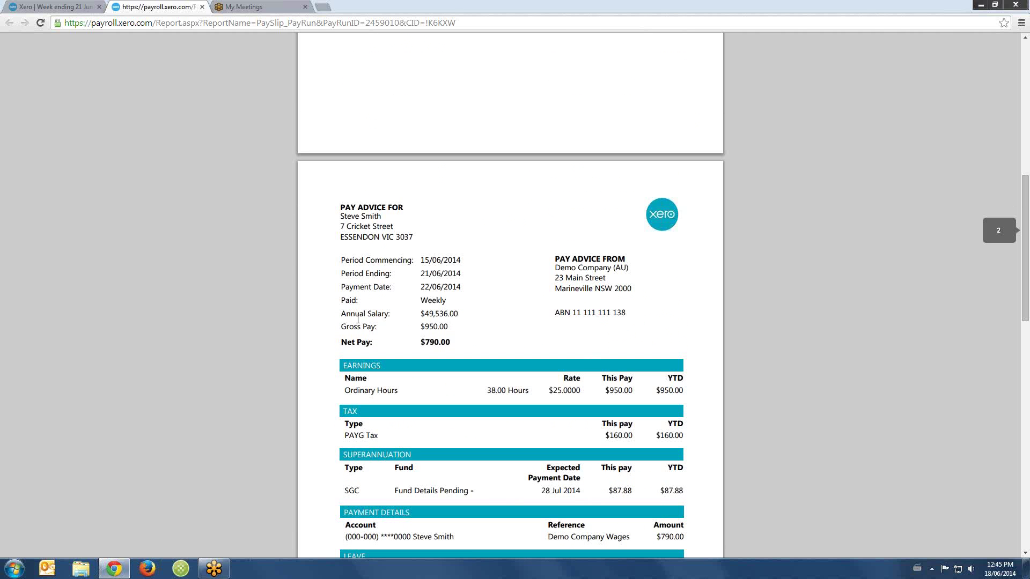
pyautogui.click(202, 7)
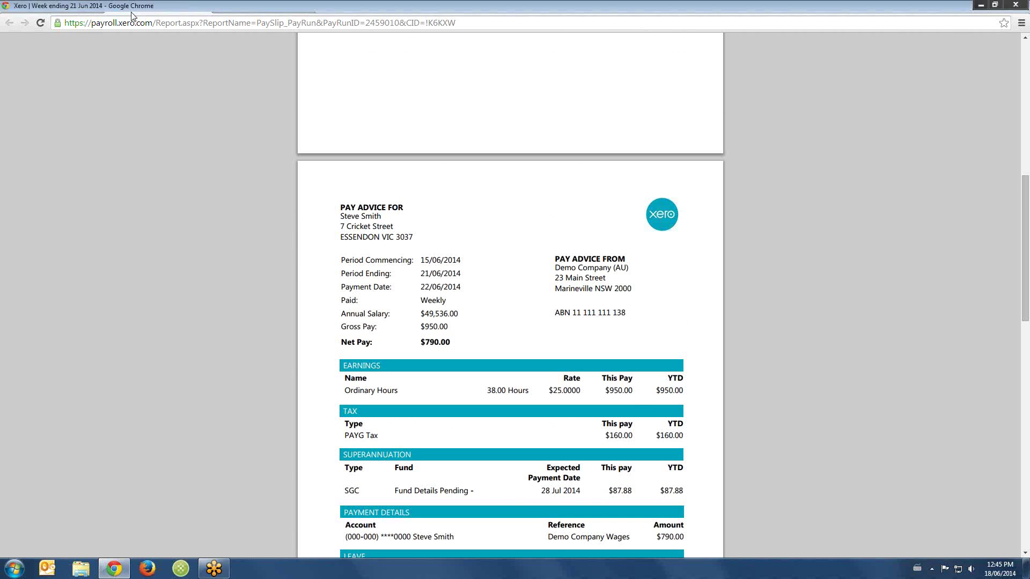
# Email the payslips for the posted pay run to all employees who have an email address.
pyautogui.click(701, 409)
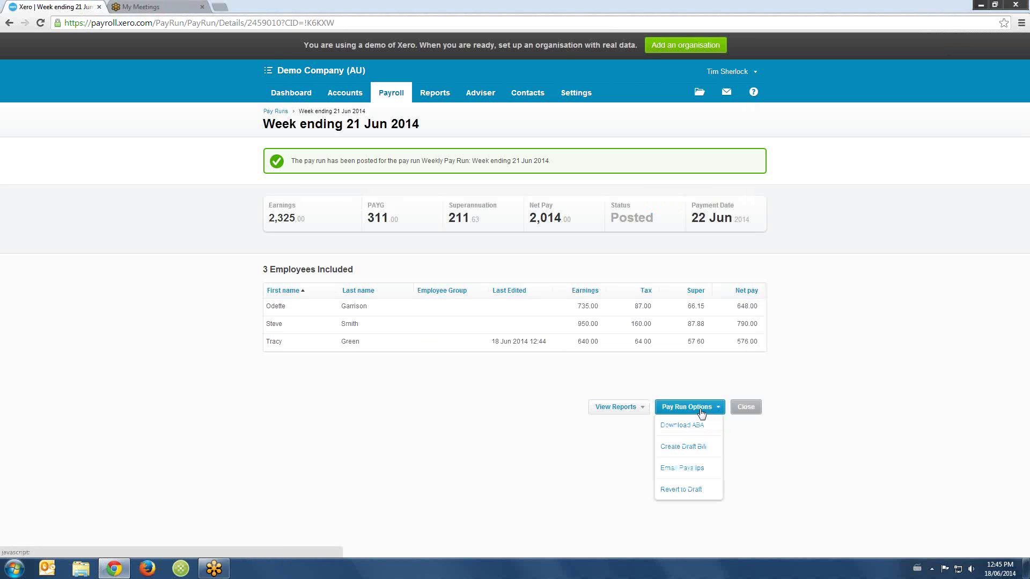
pyautogui.click(696, 474)
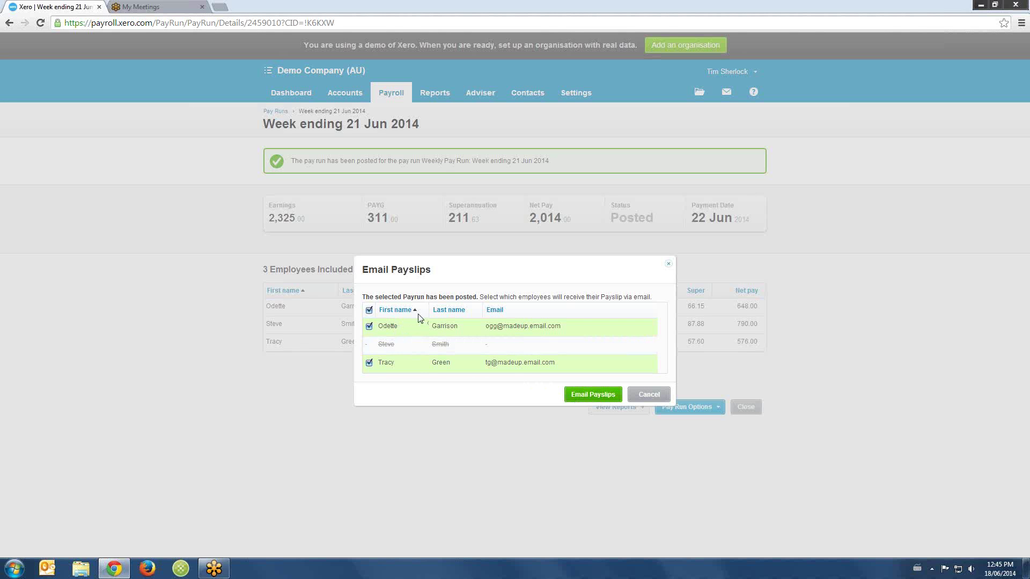
pyautogui.click(597, 402)
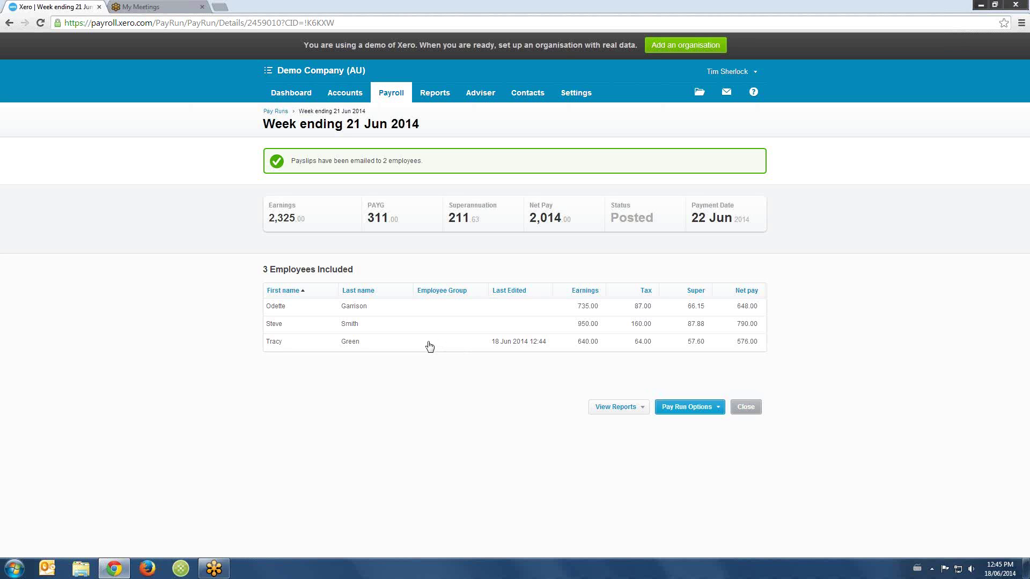
pyautogui.click(690, 408)
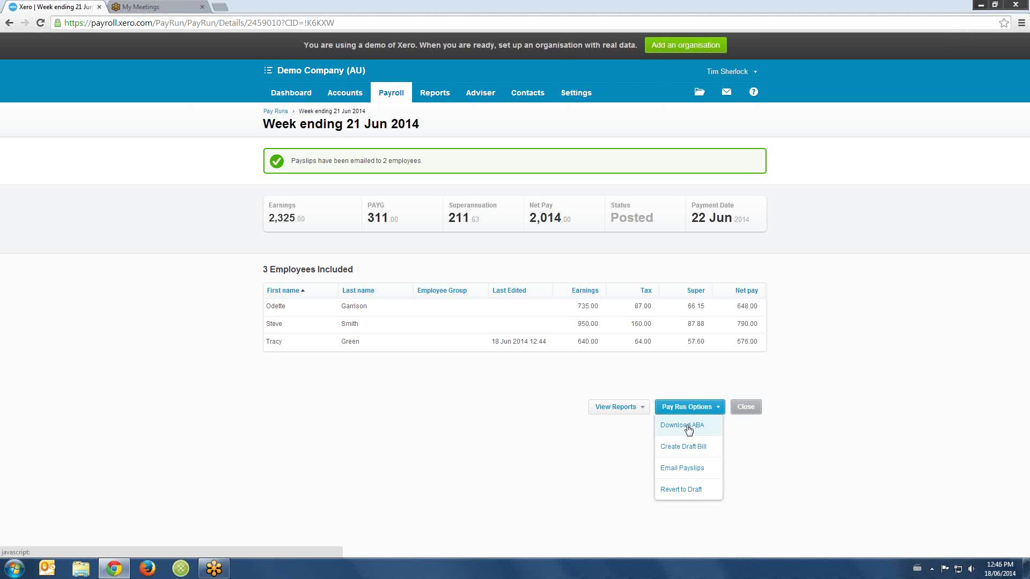
pyautogui.click(583, 453)
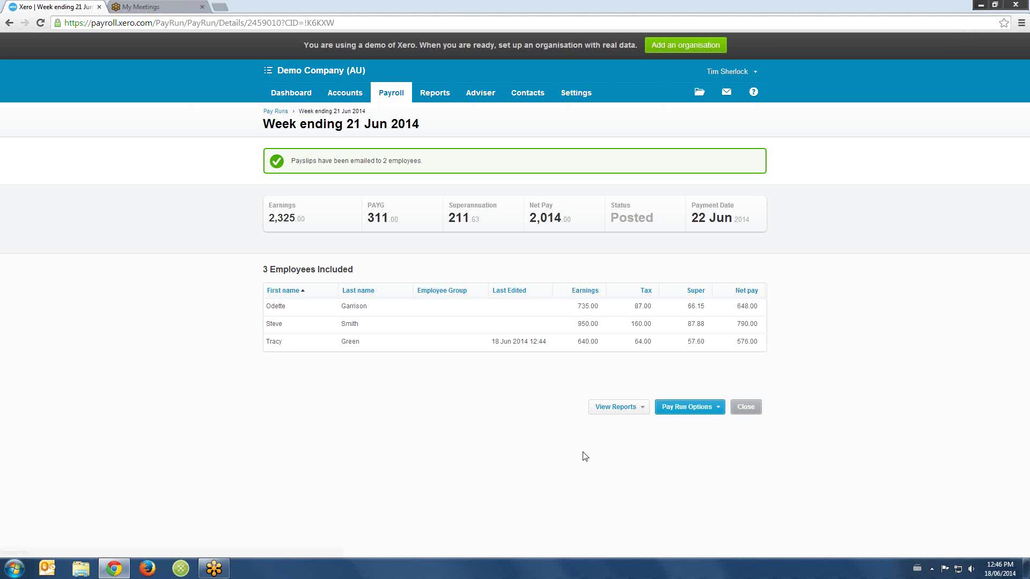
pyautogui.click(687, 410)
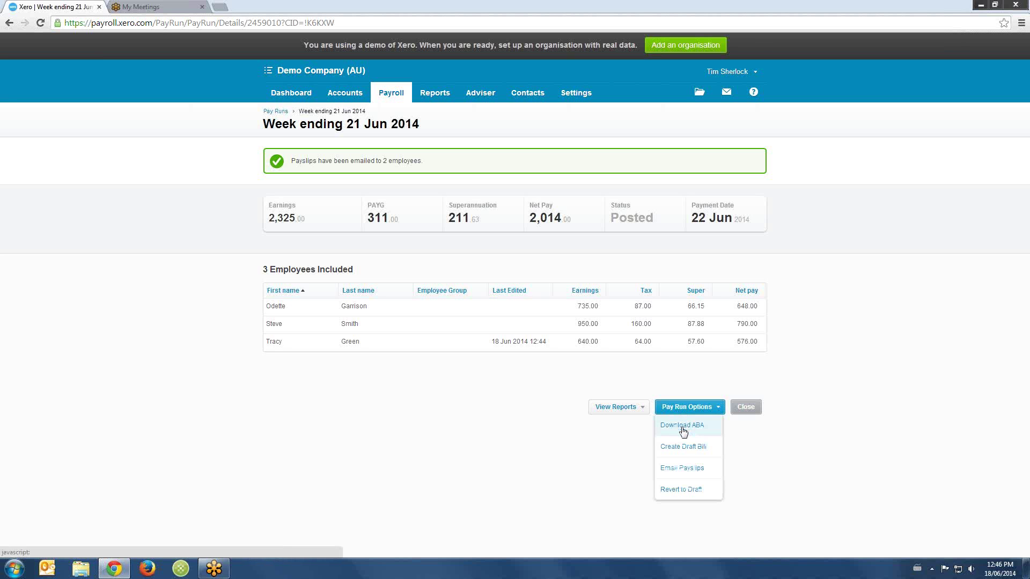
pyautogui.rightClick(683, 431)
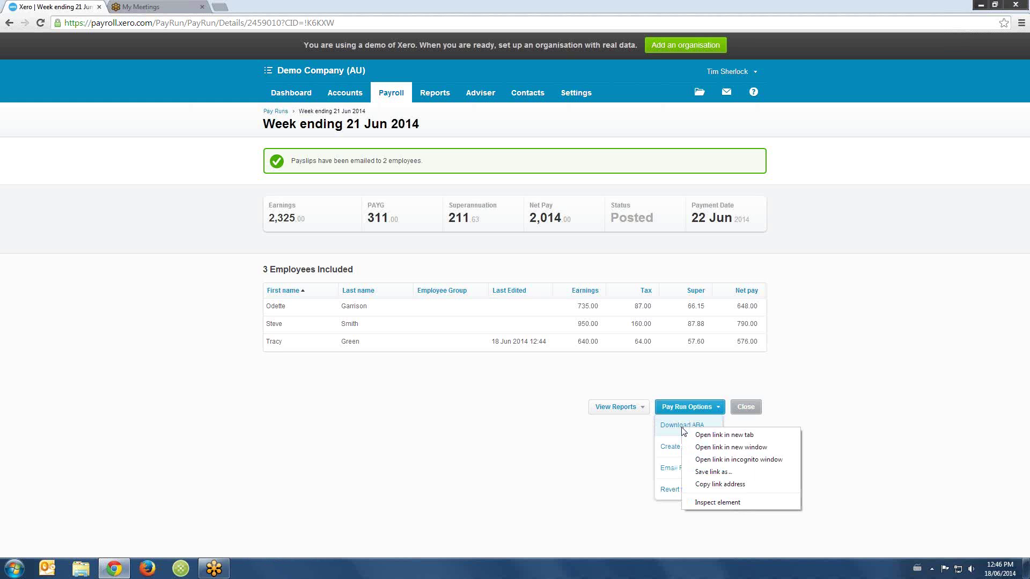
pyautogui.click(727, 472)
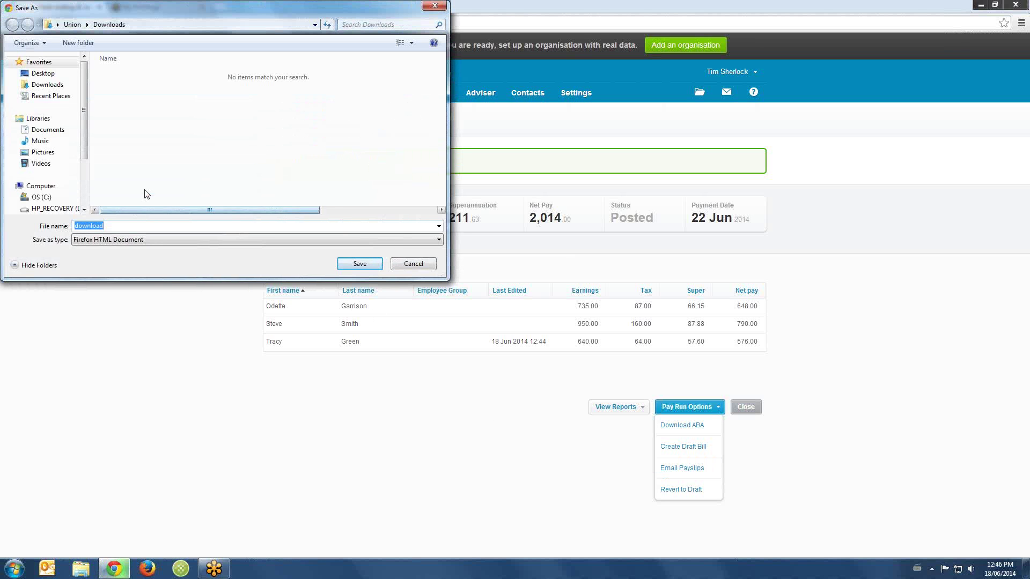
pyautogui.moveTo(83, 106)
pyautogui.mouseDown()
pyautogui.moveTo(84, 130)
pyautogui.moveTo(76, 102)
pyautogui.mouseUp()
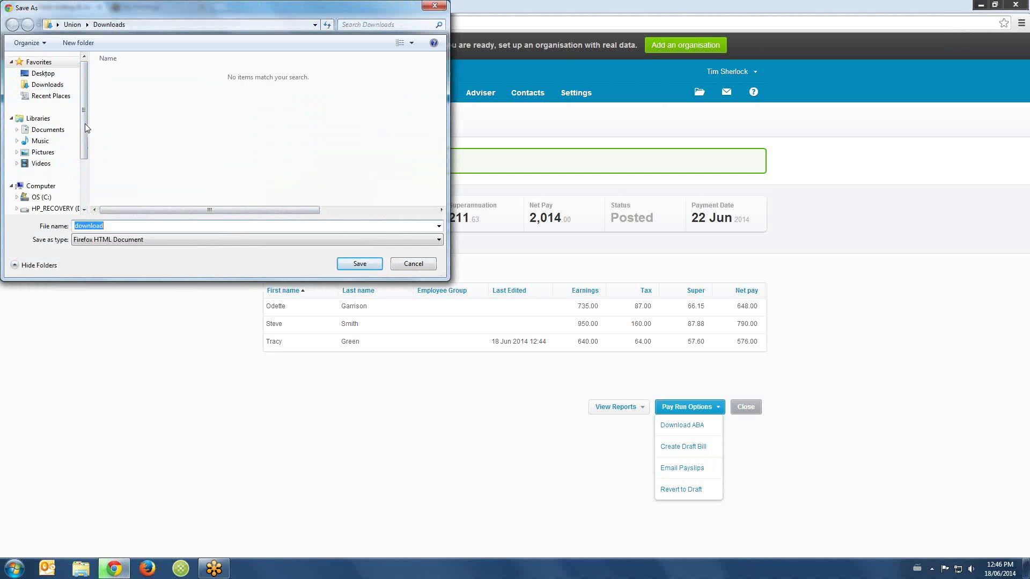
pyautogui.moveTo(83, 79)
pyautogui.mouseDown()
pyautogui.moveTo(85, 143)
pyautogui.moveTo(84, 99)
pyautogui.mouseUp()
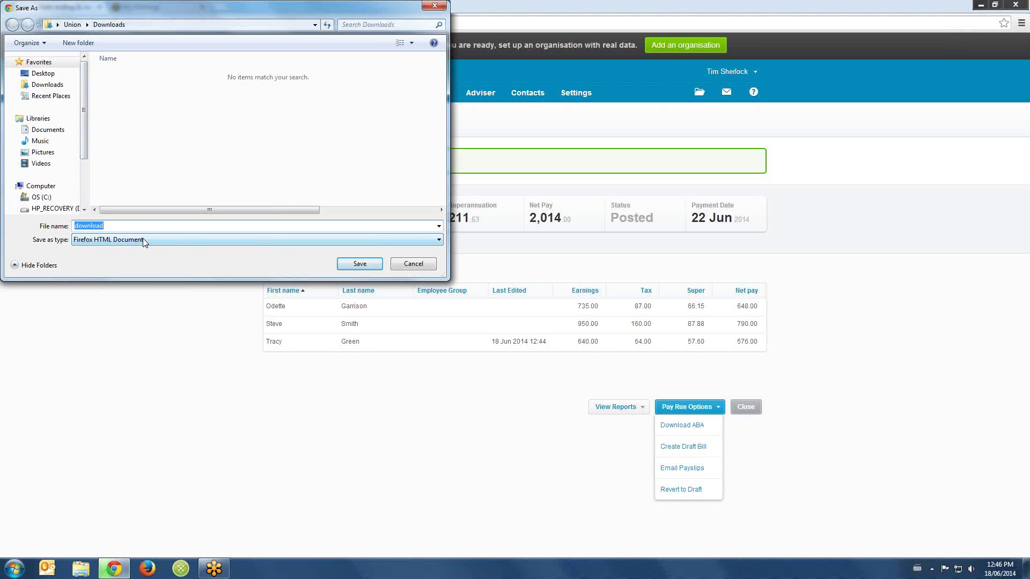
pyautogui.click(404, 266)
pyautogui.click(187, 338)
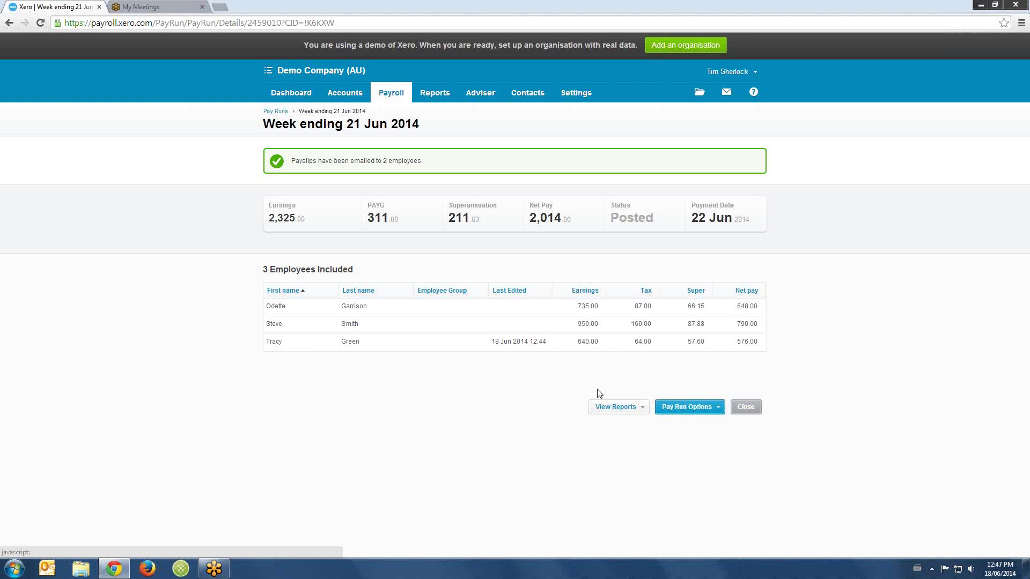
# Create a draft bill for the pay run for the week ending 21 Jun 2014.
pyautogui.click(708, 414)
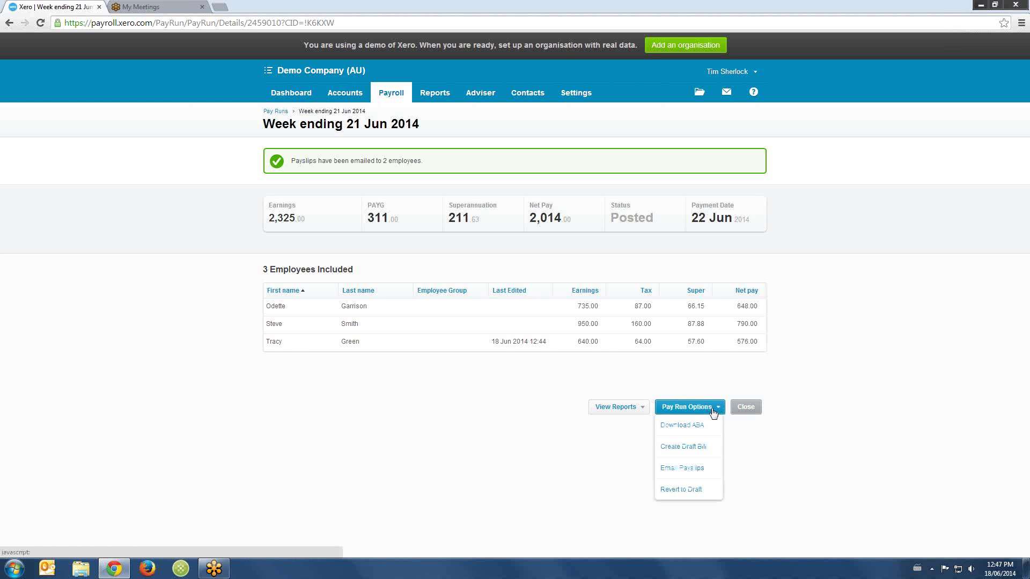
pyautogui.click(695, 447)
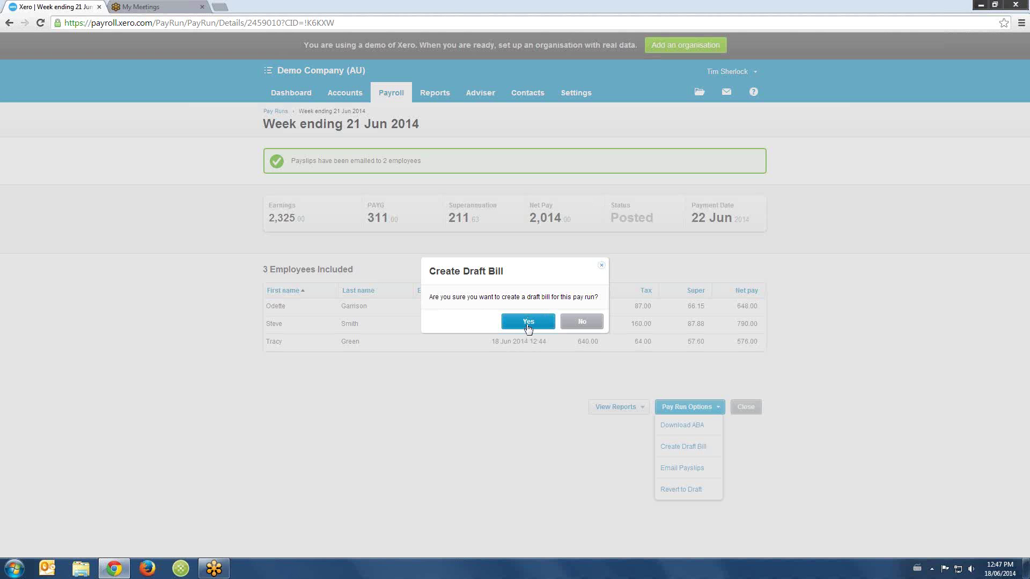
pyautogui.click(528, 326)
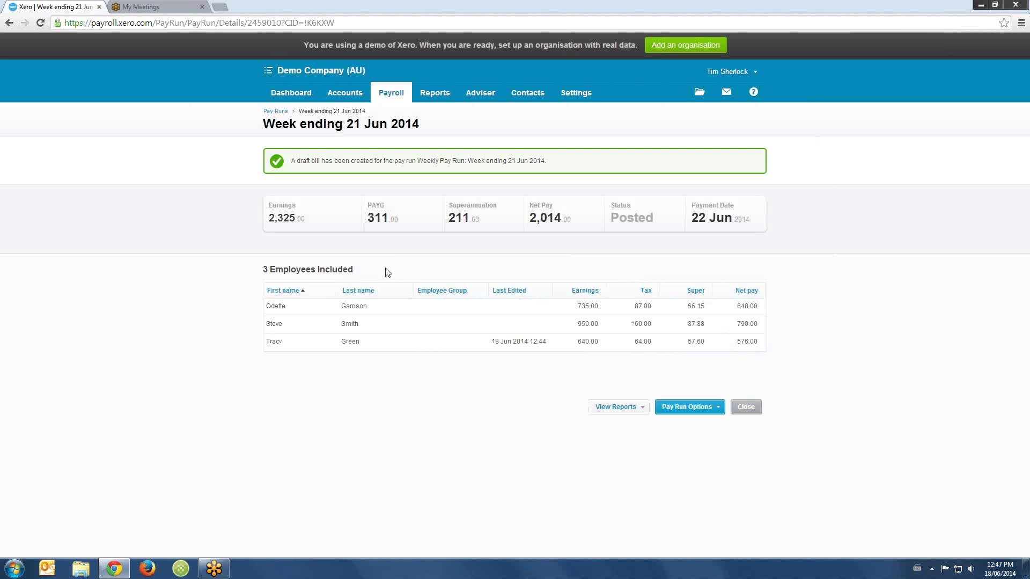
# Open the draft purchase bill "Weekly Pay Run: Week ending 21 Jun 2014" and approve it.
pyautogui.click(345, 98)
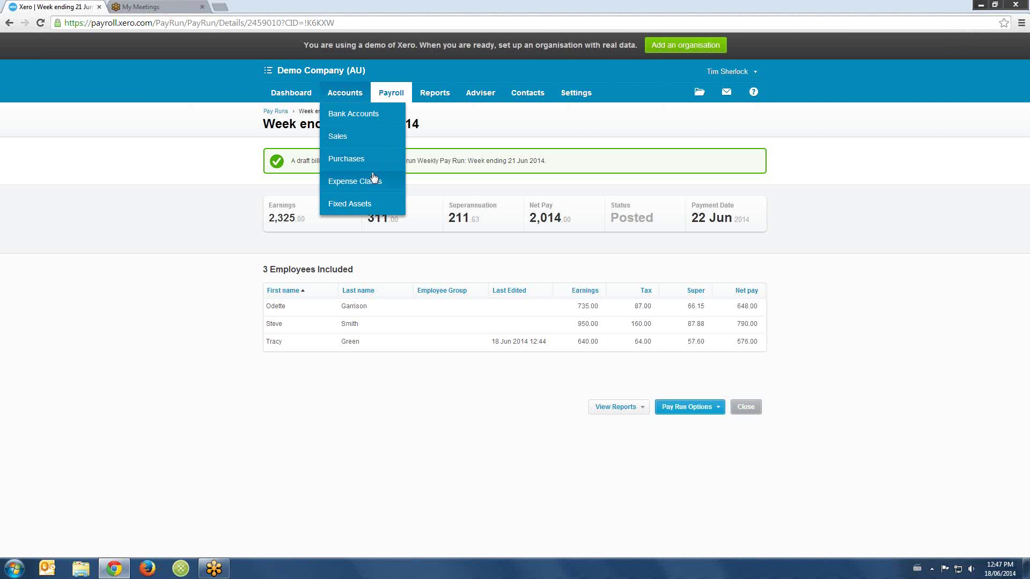
pyautogui.click(365, 160)
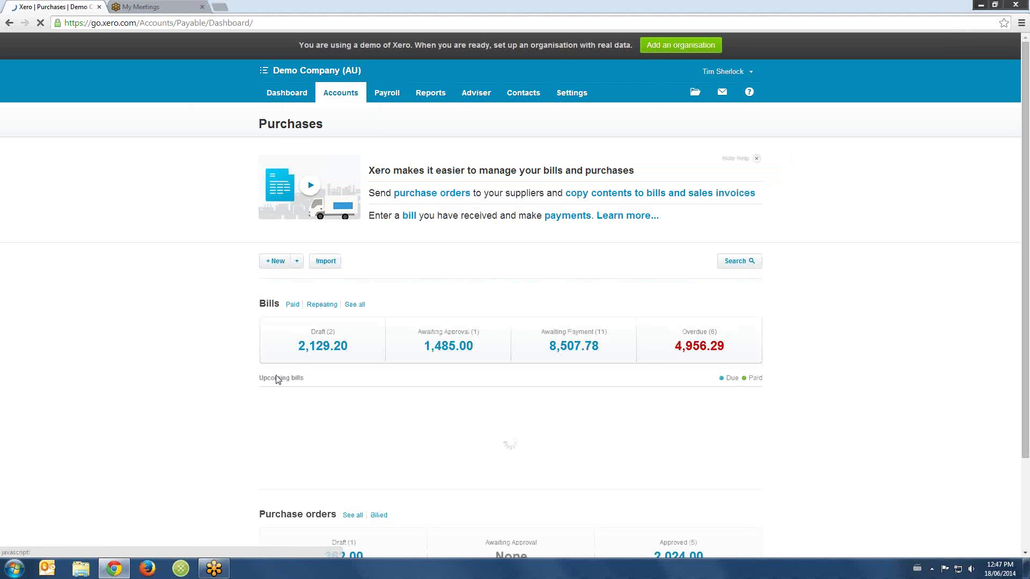
pyautogui.click(330, 344)
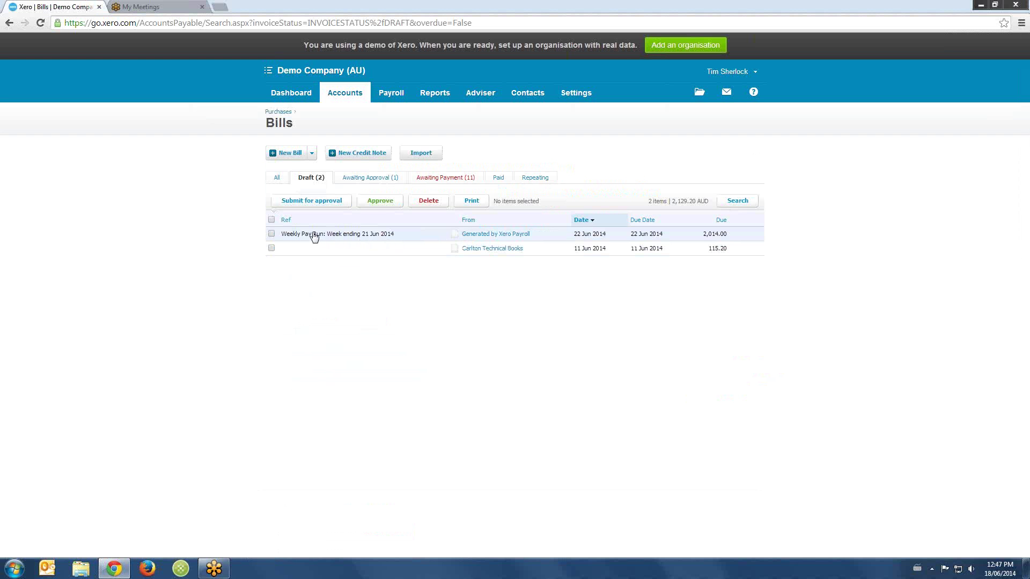
pyautogui.click(492, 237)
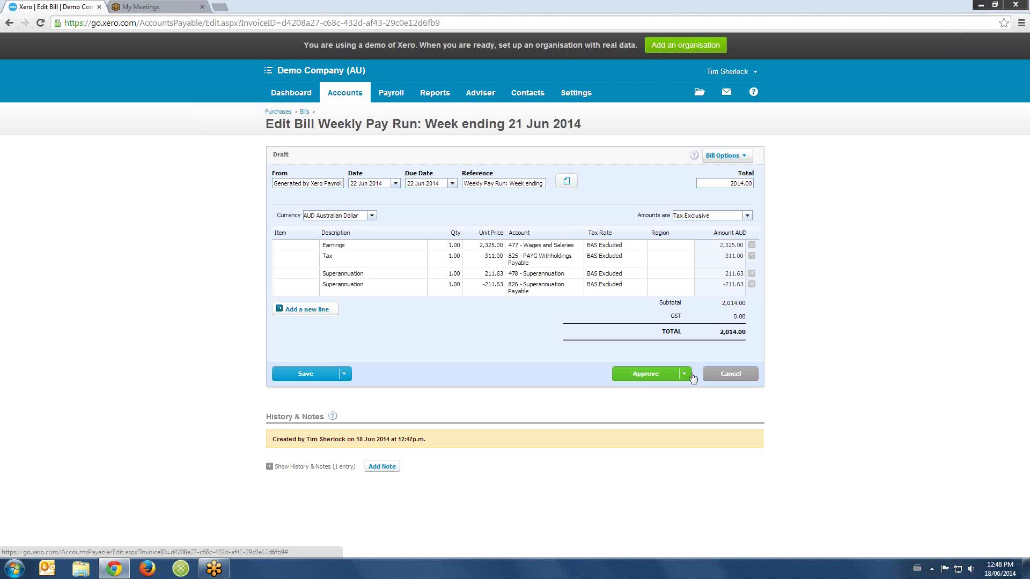
pyautogui.click(645, 373)
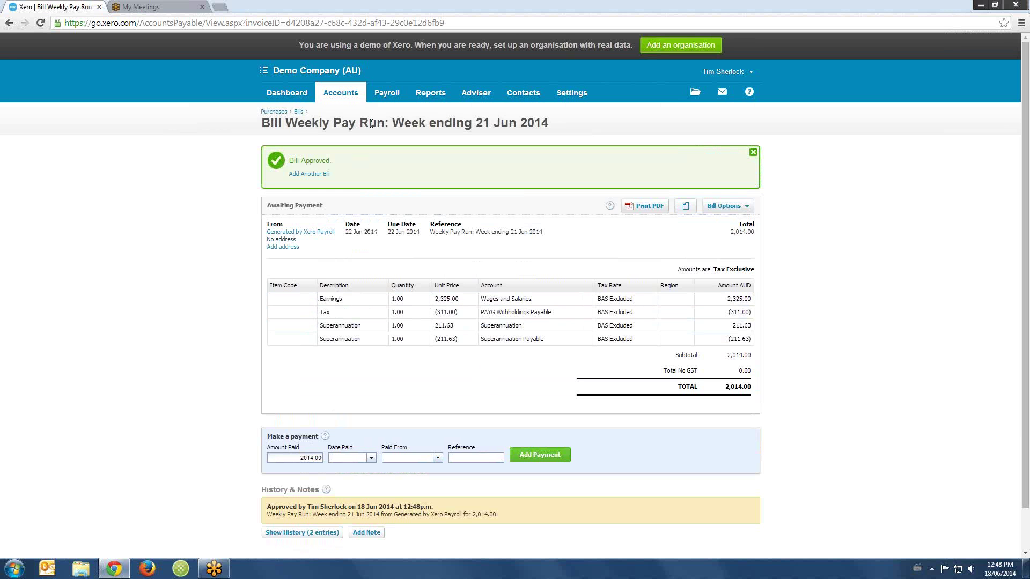
# Open the Business Bank Account's reconciliation from the Dashboard and examine the bank statement lines and their matches.
pyautogui.click(424, 93)
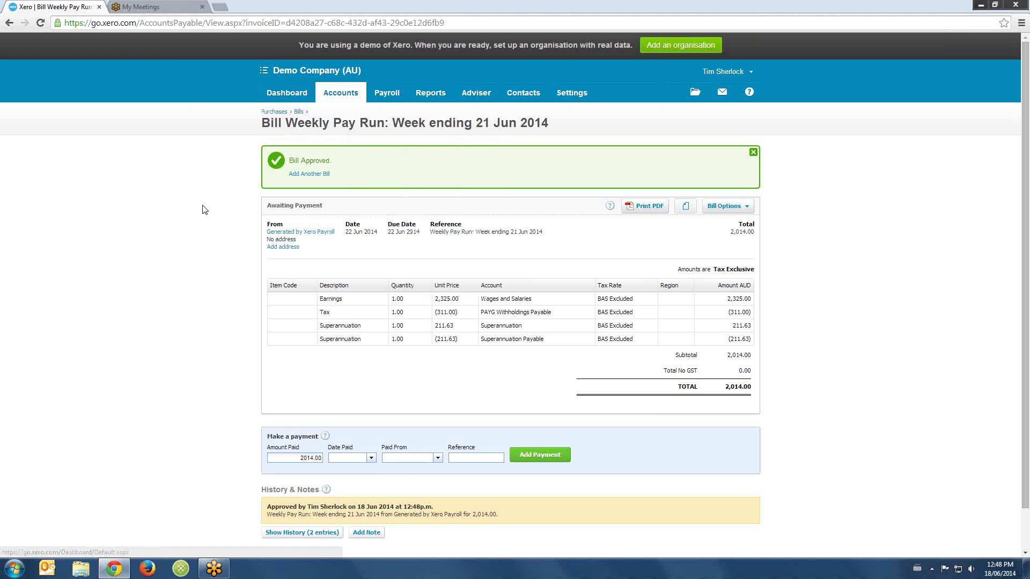
pyautogui.click(281, 99)
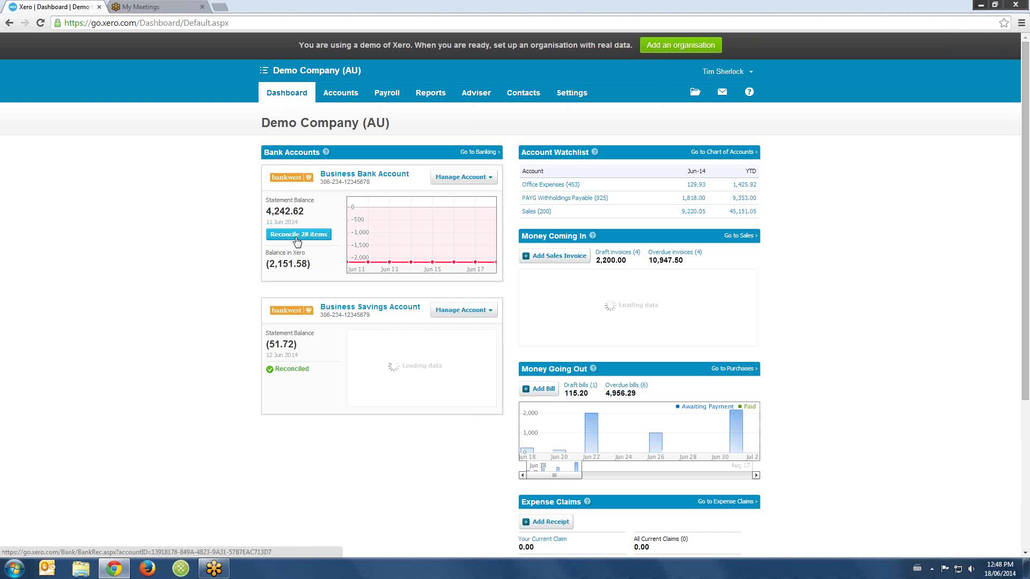
pyautogui.click(300, 235)
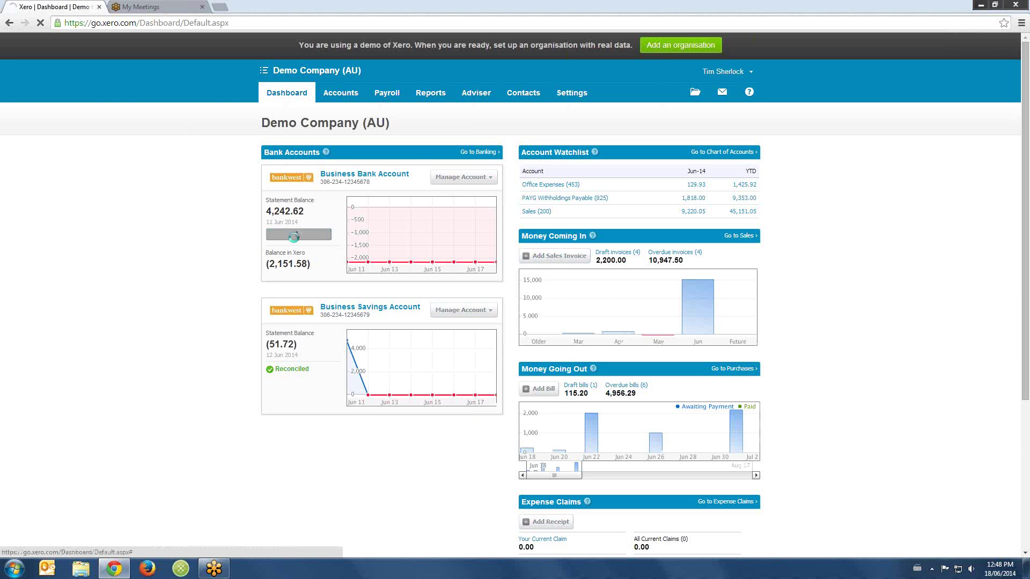
pyautogui.scroll(-4, 200, 250)
pyautogui.scroll(-3, 200, 251)
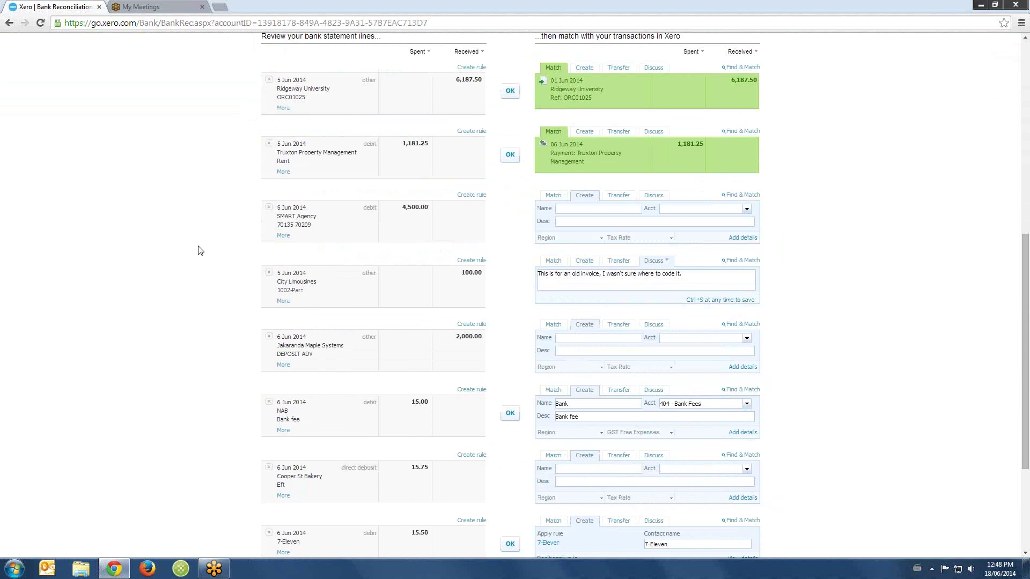
pyautogui.scroll(-1, 200, 250)
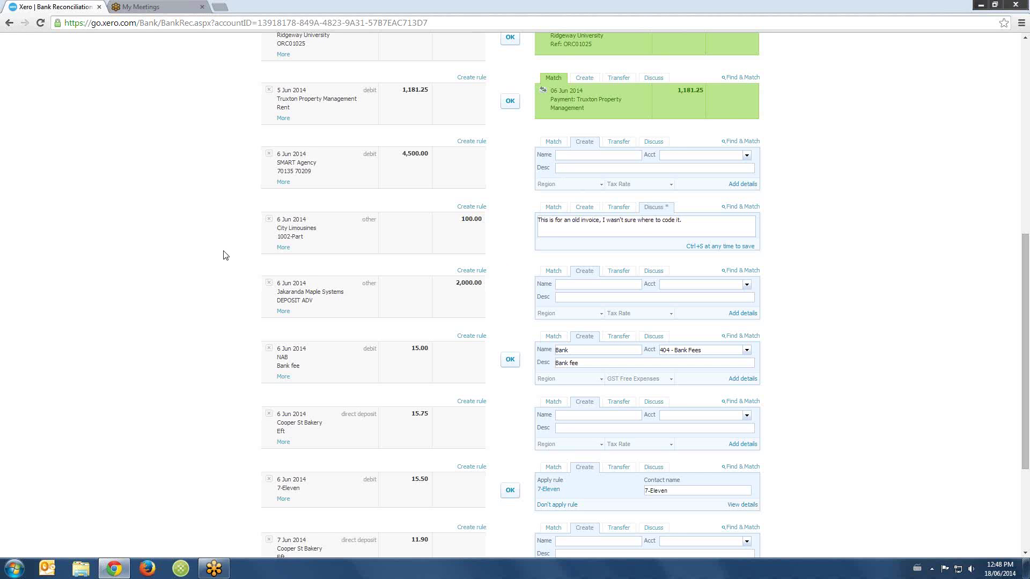
pyautogui.scroll(8, 226, 257)
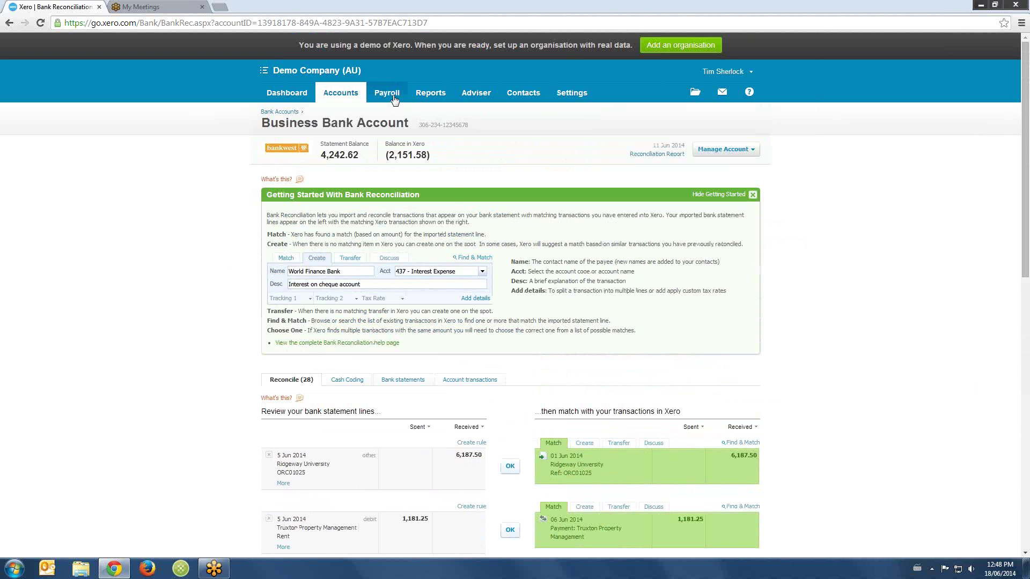
# Open the weekly pay run for the week ending 21 Jun 2014 from the pay run history and revert it to draft.
pyautogui.click(392, 94)
pyautogui.click(389, 155)
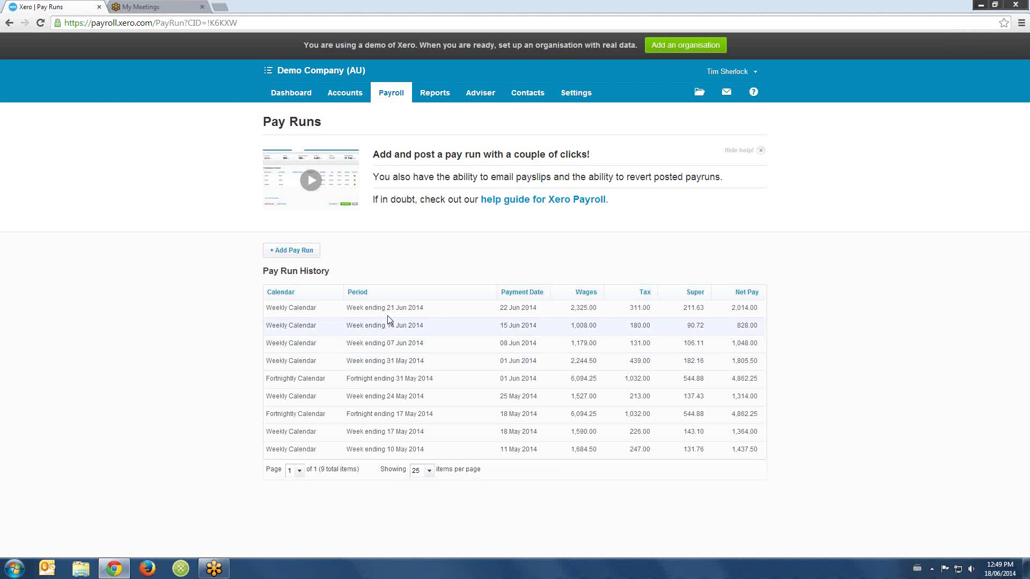
pyautogui.click(417, 316)
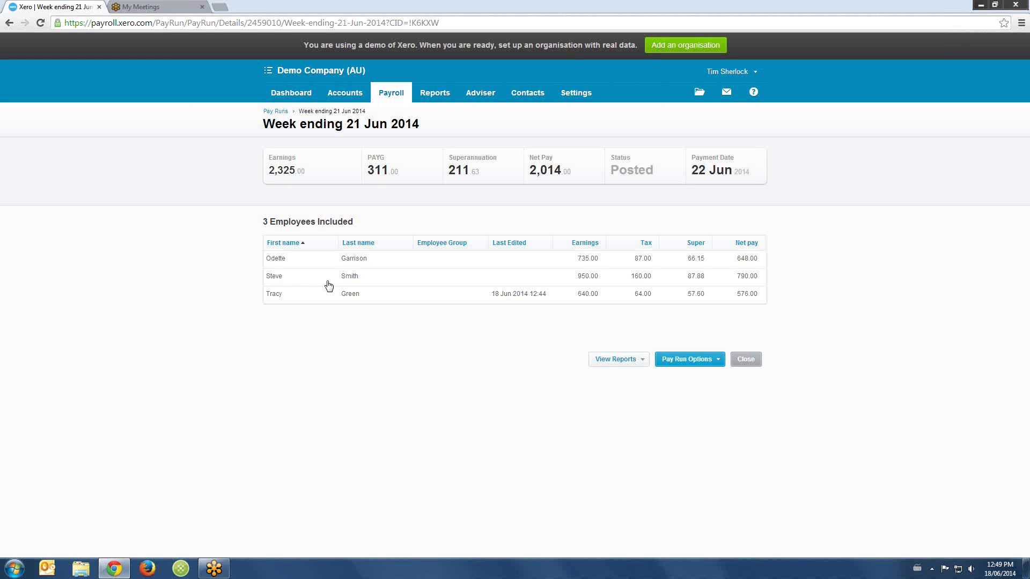
pyautogui.click(691, 363)
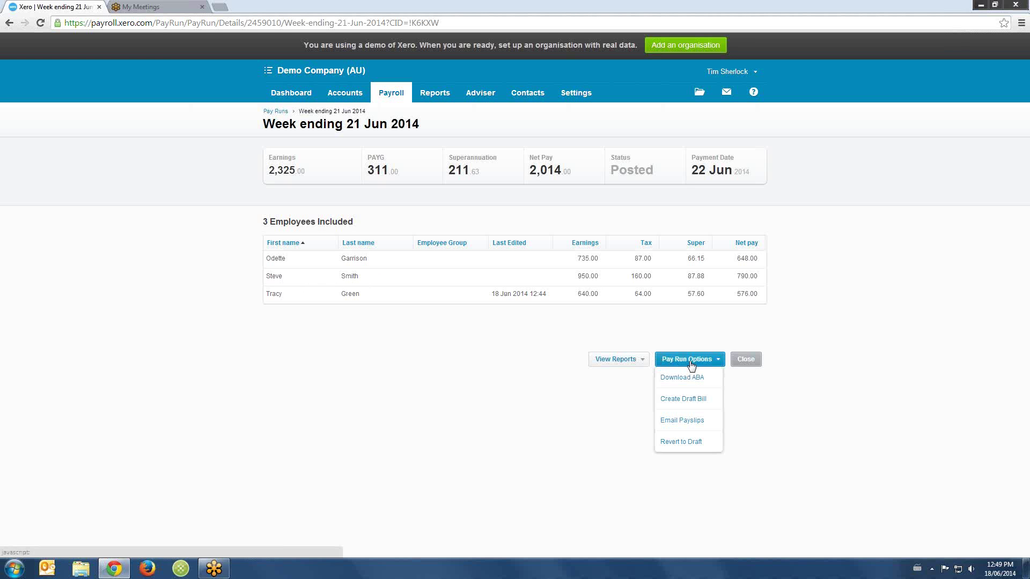
pyautogui.click(665, 443)
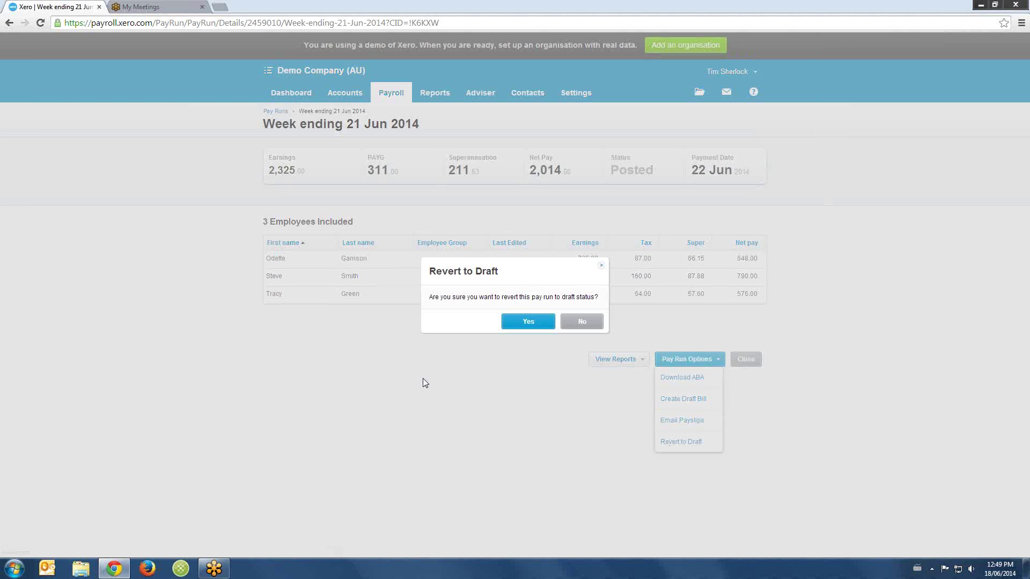
pyautogui.click(528, 321)
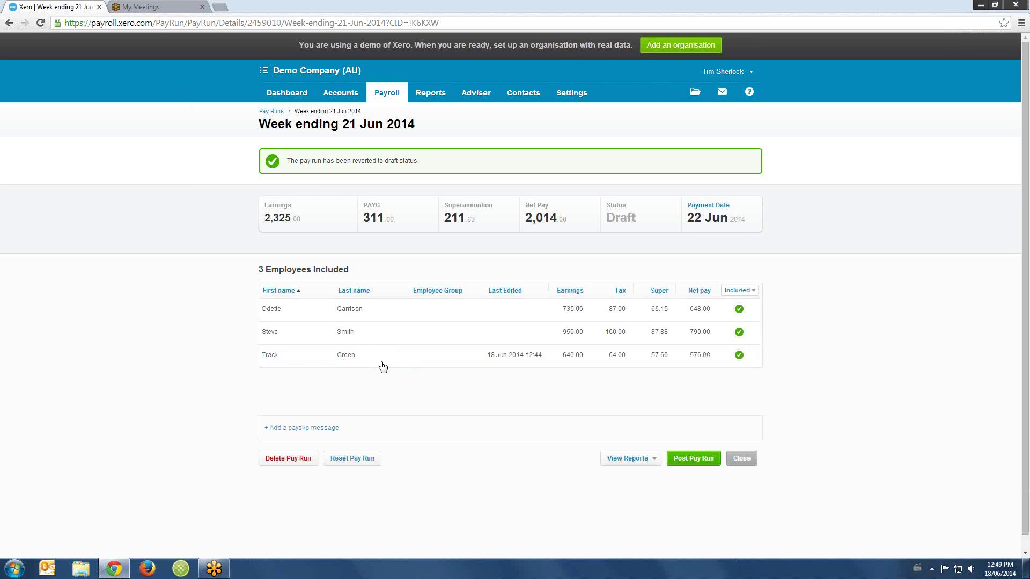
# Set the ordinary hours to 15 on the payslip of the last employee in the pay run, save it and close it.
pyautogui.click(382, 360)
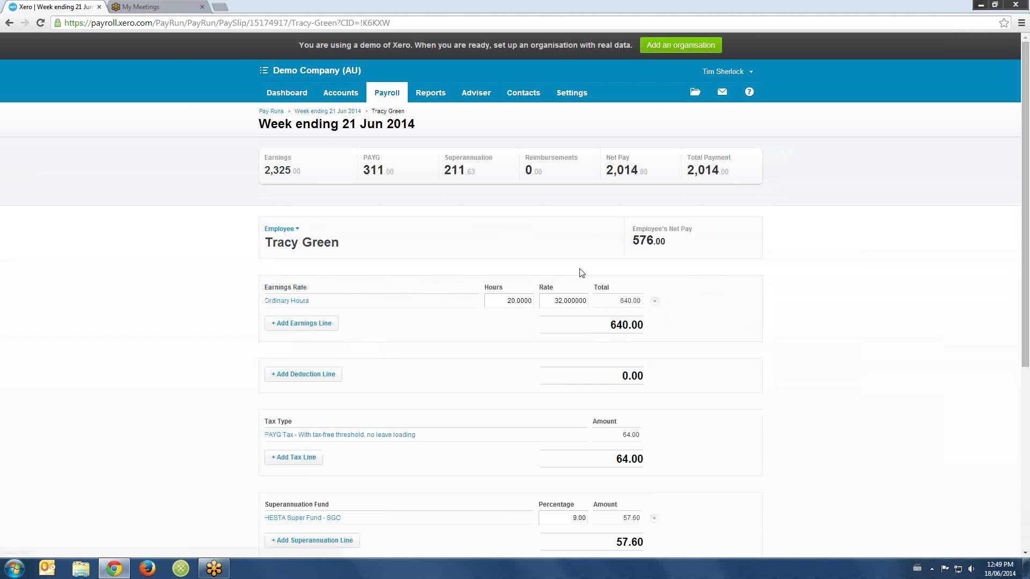
pyautogui.click(516, 300)
pyautogui.write('15')
pyautogui.click(221, 347)
pyautogui.scroll(-2, 245, 338)
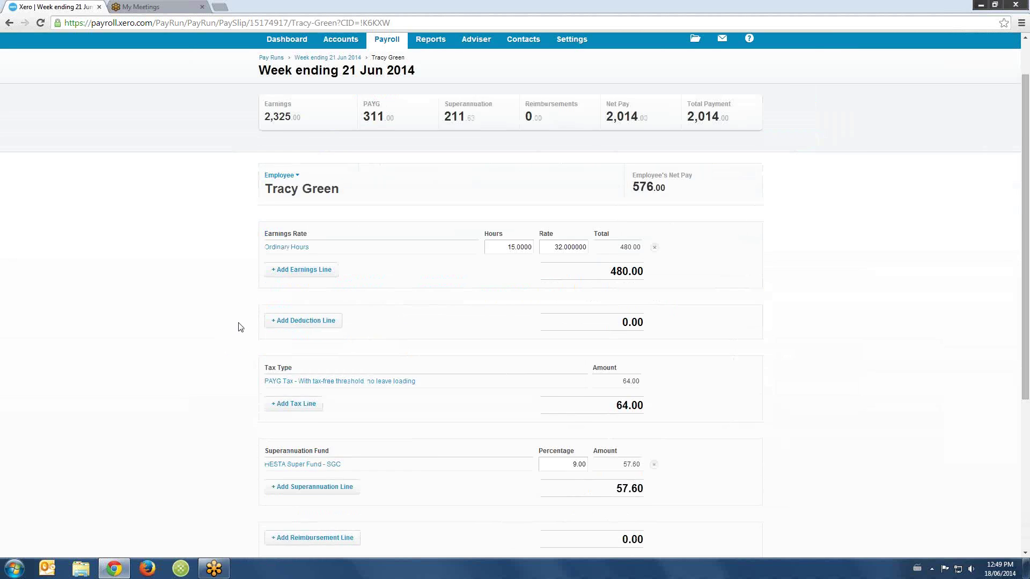
pyautogui.scroll(-4, 568, 487)
pyautogui.click(628, 531)
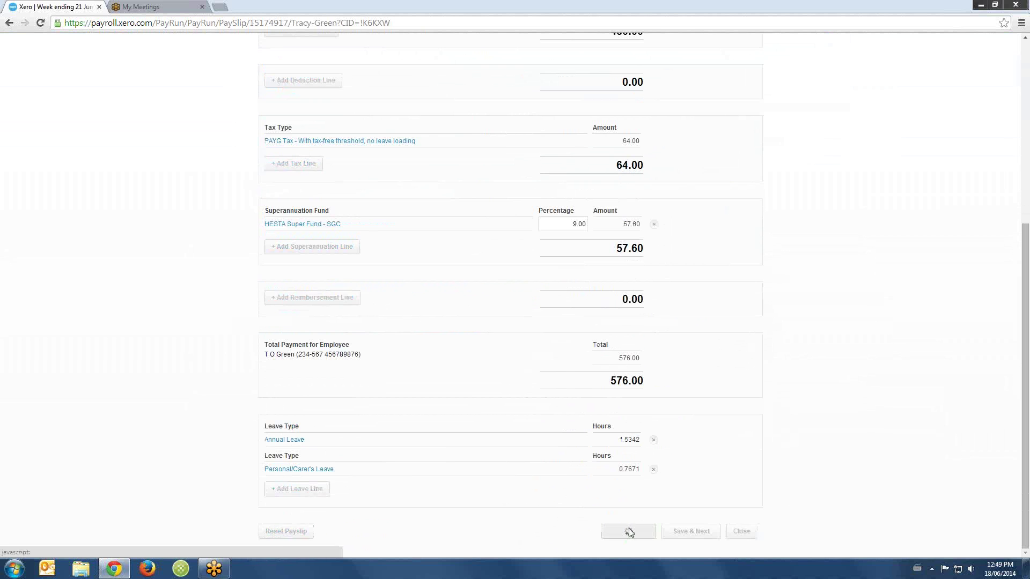
pyautogui.scroll(-6, 479, 526)
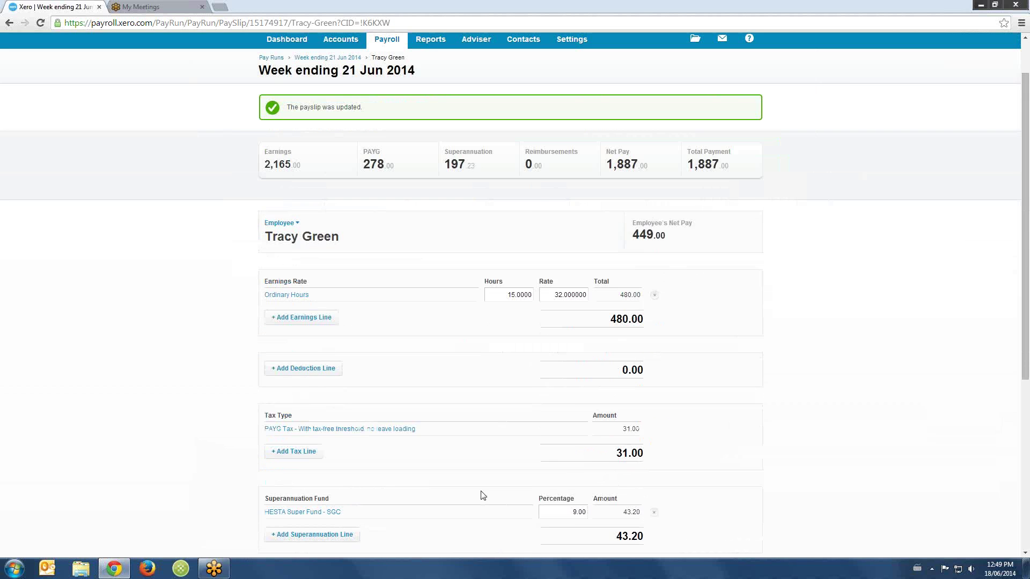
pyautogui.click(741, 533)
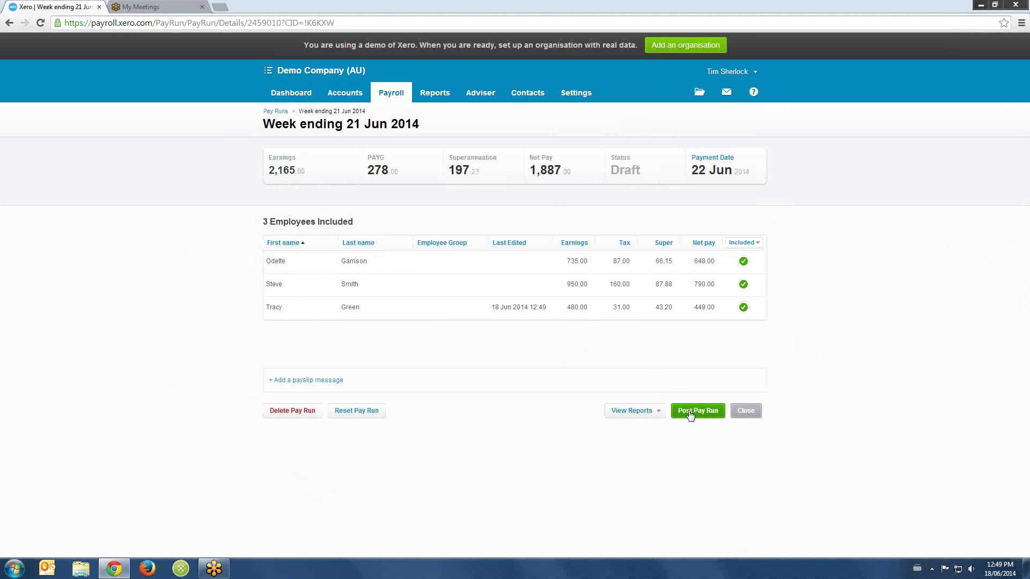
# Post the draft pay run for the week ending 21 Jun 2014.
pyautogui.click(689, 413)
pyautogui.click(529, 322)
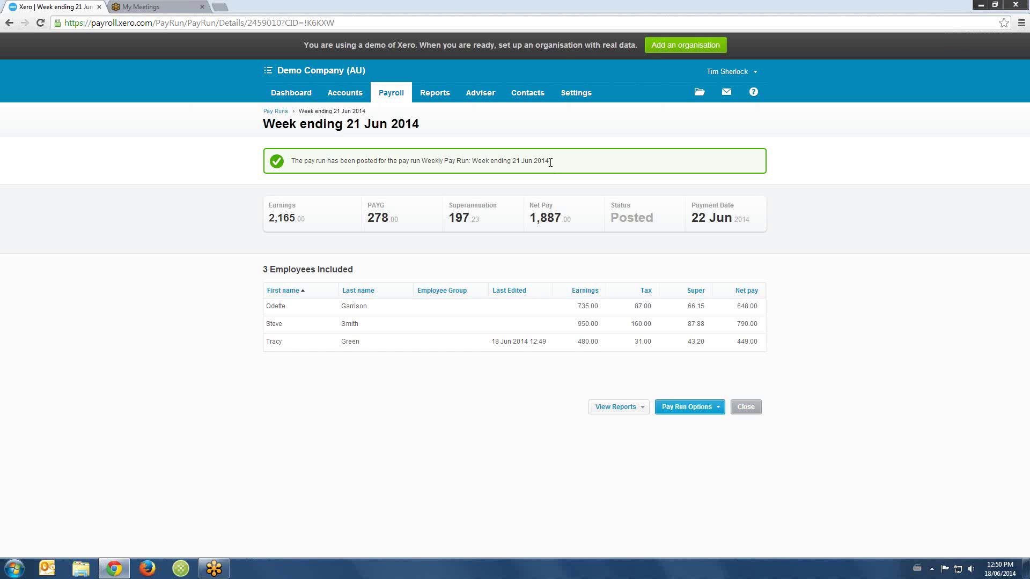
pyautogui.moveTo(550, 162); pyautogui.dragTo(523, 165)
pyautogui.click(449, 157)
# Examine the first listed employee's posted payslip, including earnings, tax, superannuation and leave, and close it.
pyautogui.click(398, 312)
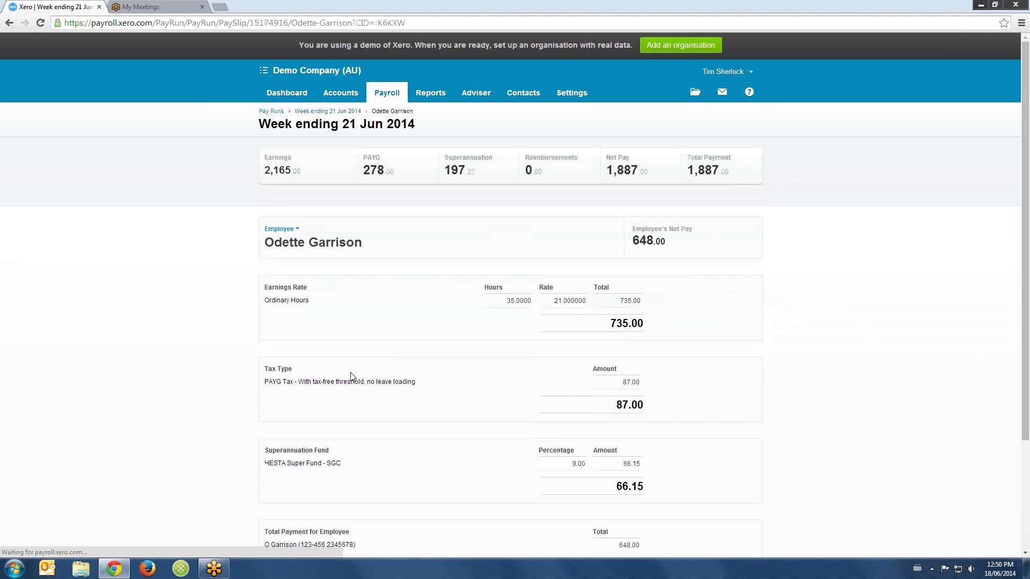
pyautogui.scroll(-3, 349, 374)
pyautogui.scroll(1, 350, 374)
pyautogui.scroll(-1, 349, 374)
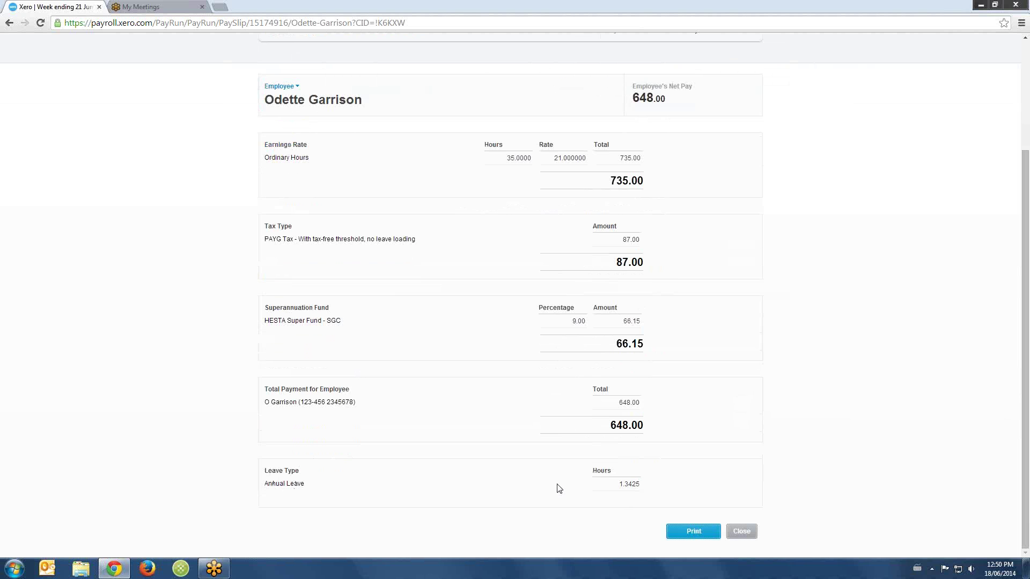
pyautogui.scroll(2, 553, 484)
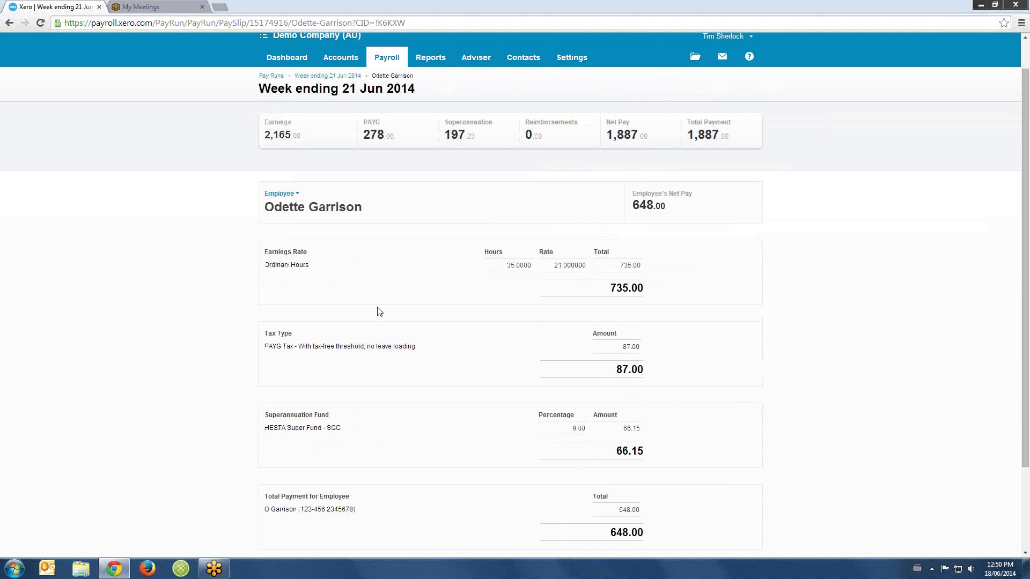
pyautogui.scroll(-2, 312, 293)
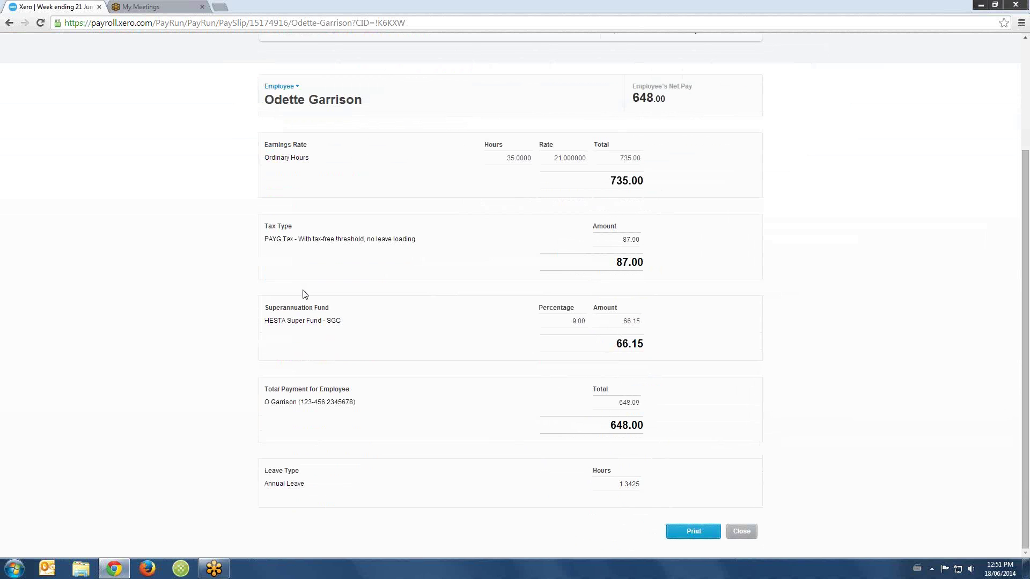
pyautogui.scroll(3, 293, 296)
pyautogui.scroll(-3, 293, 296)
pyautogui.click(741, 532)
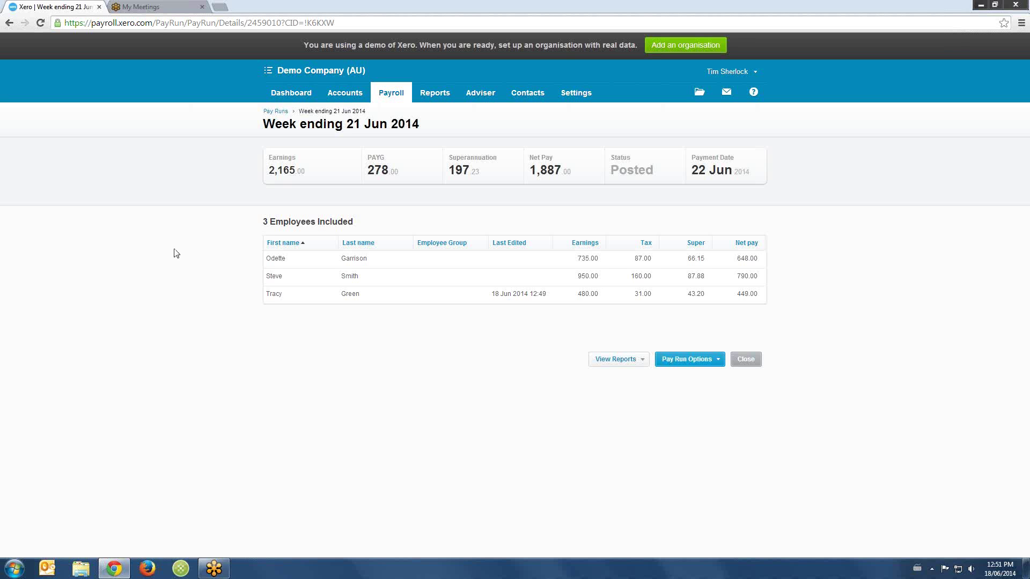
# Open the leave records of the second employee in the active payroll employee list.
pyautogui.click(393, 95)
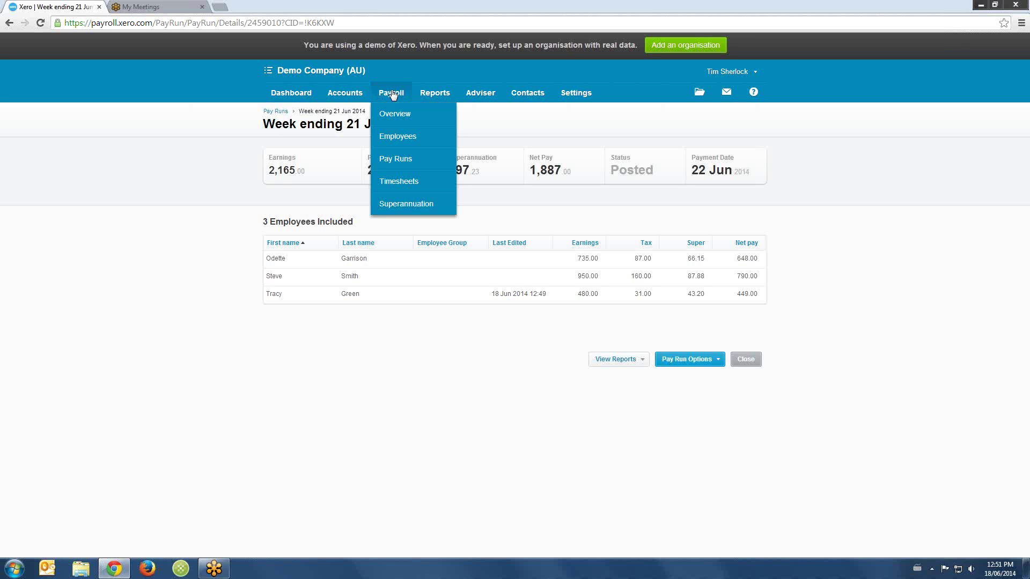
pyautogui.click(398, 137)
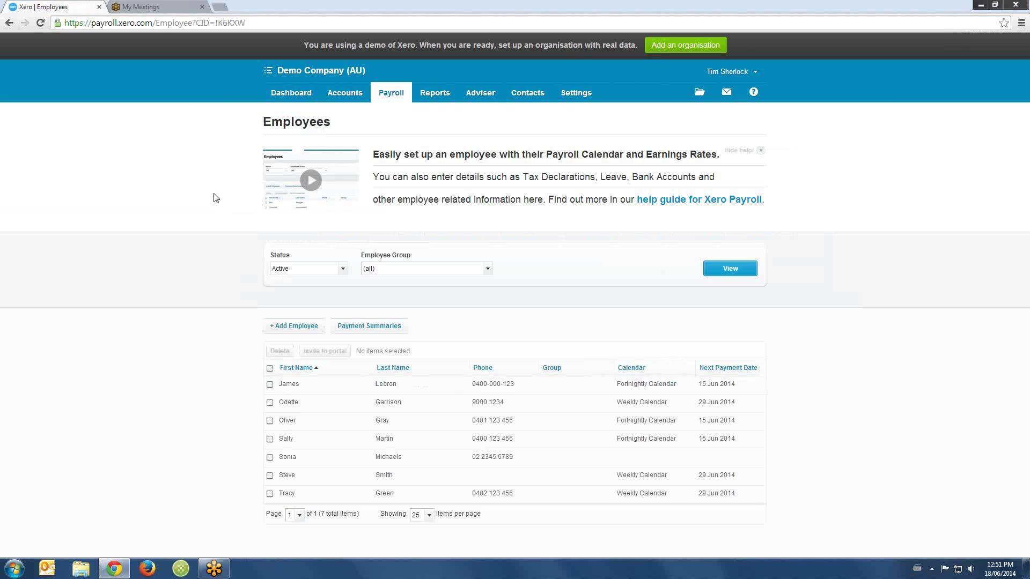
pyautogui.click(446, 408)
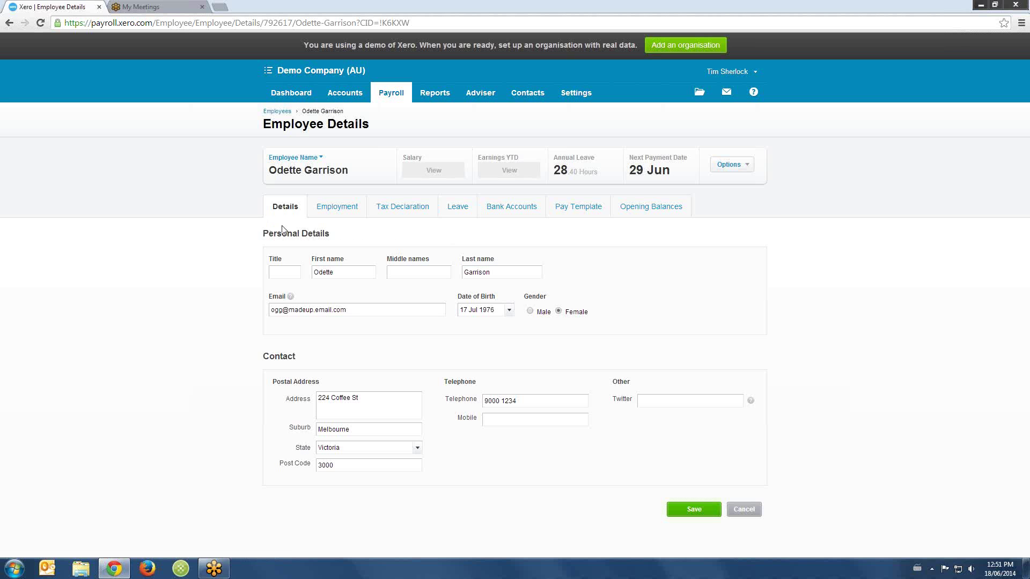
pyautogui.click(459, 209)
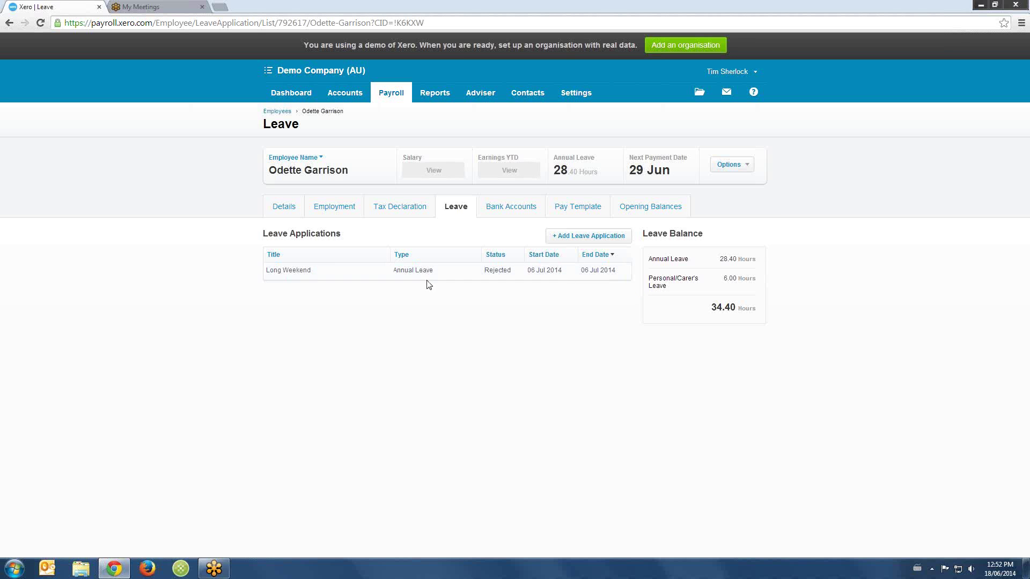
# Start an Annual Leave application titled "Holiday" with start and end dates of 25 Jun 2014.
pyautogui.click(567, 238)
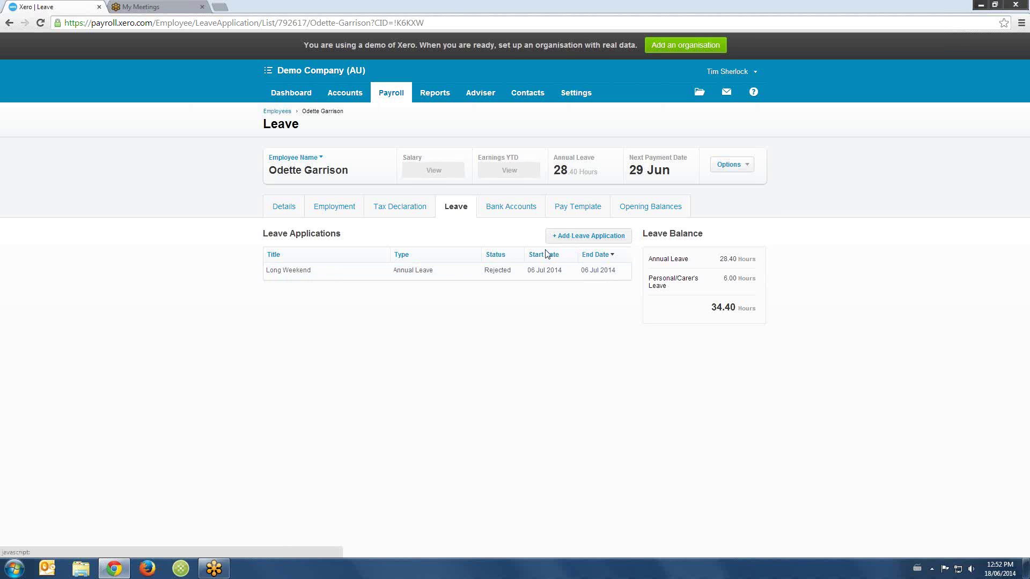
pyautogui.click(605, 228)
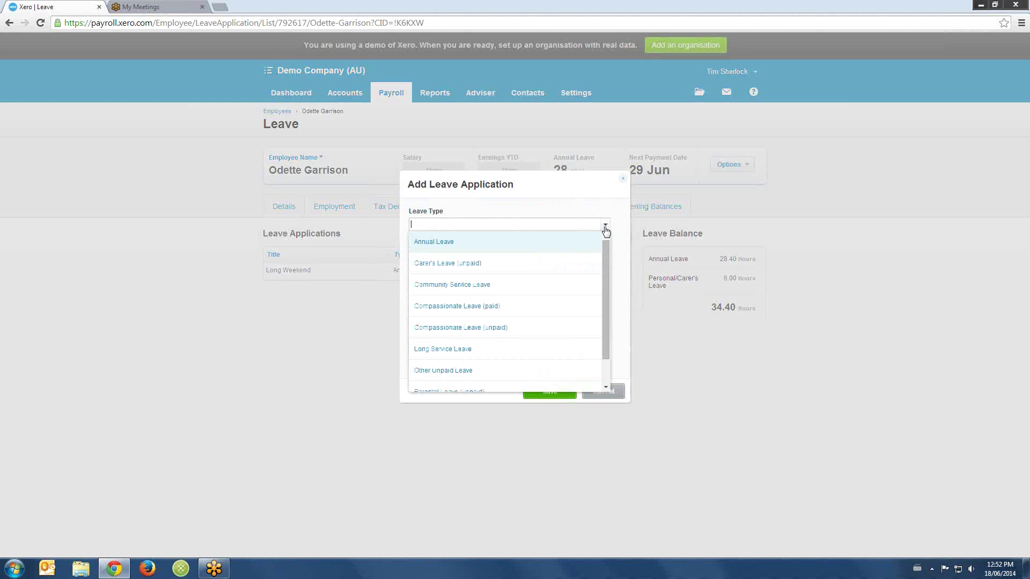
pyautogui.click(485, 243)
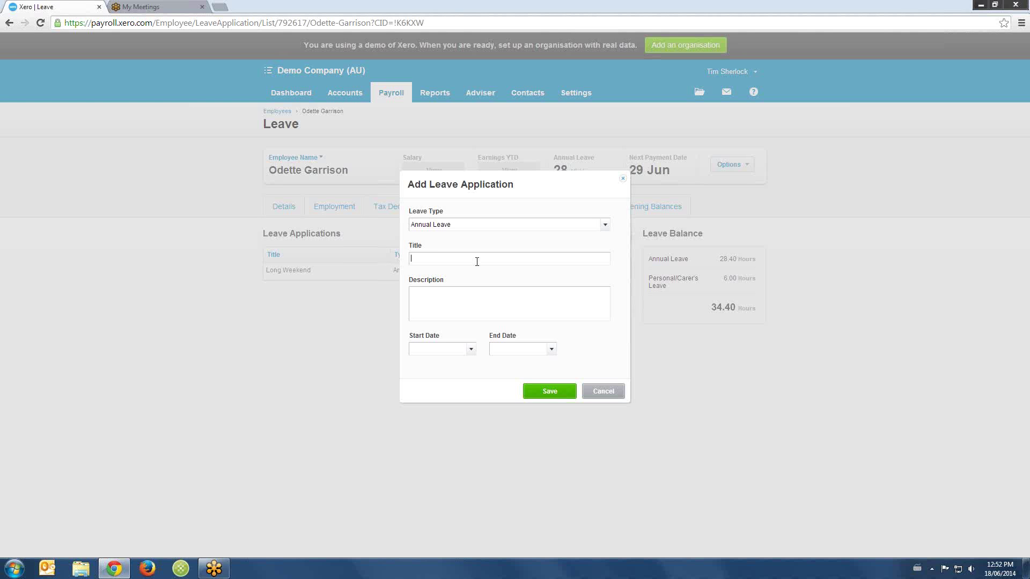
pyautogui.write('Holiday')
pyautogui.click(471, 350)
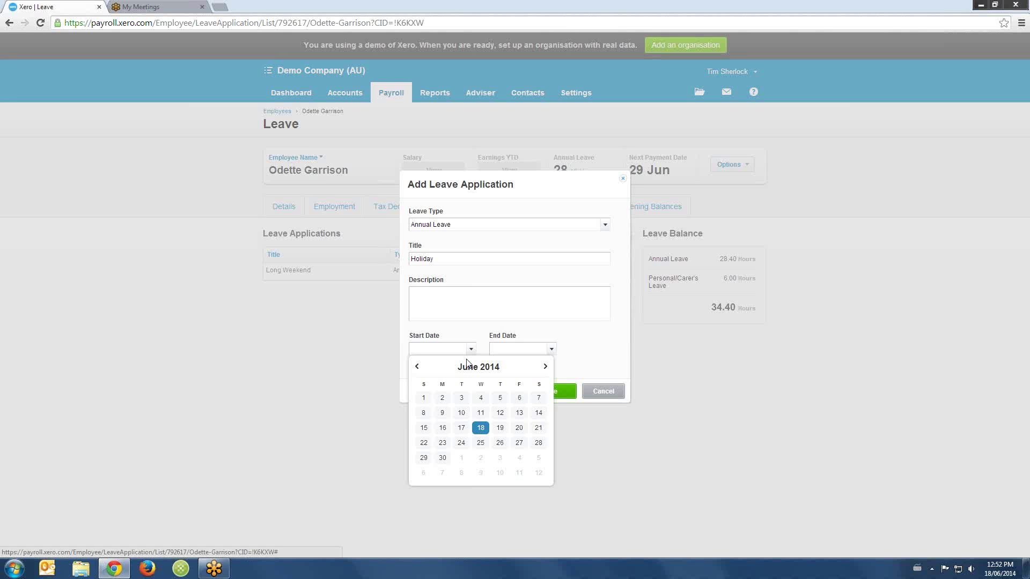
pyautogui.click(481, 443)
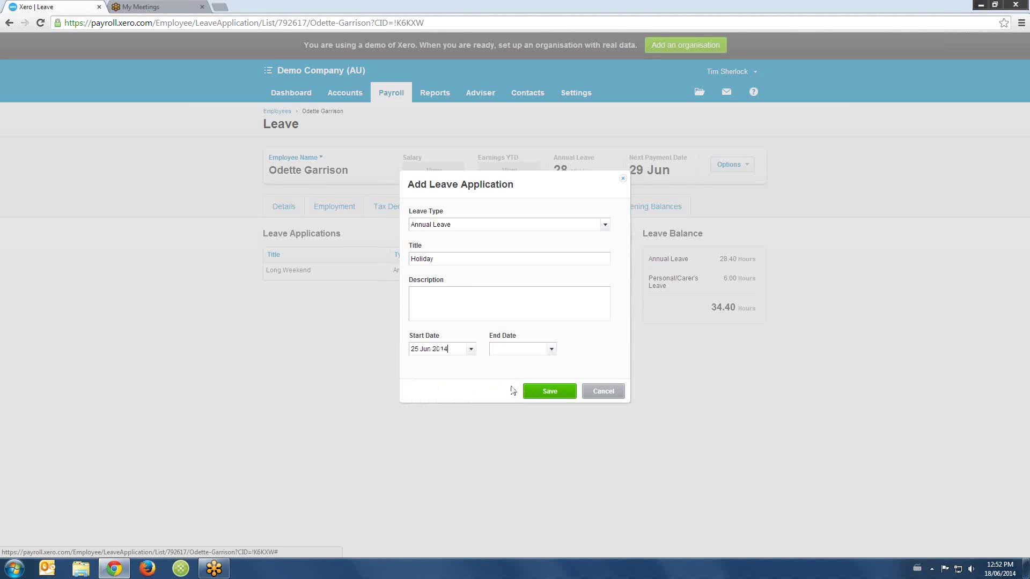
pyautogui.click(552, 350)
pyautogui.click(561, 444)
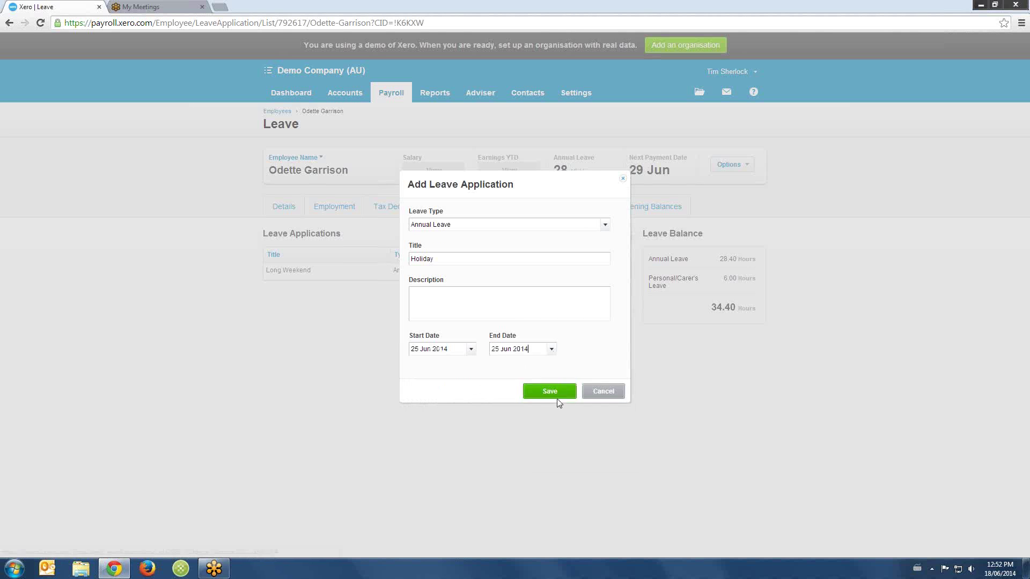
pyautogui.click(559, 421)
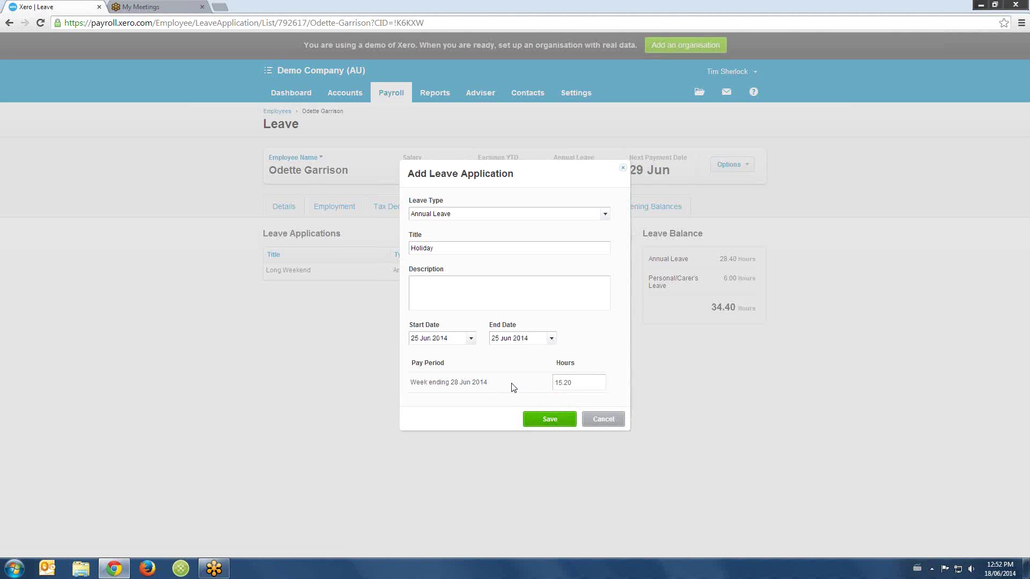
# Set the holiday's hours for the week ending 28 Jun 2014 to 7.6 and save the leave application.
pyautogui.click(579, 384)
pyautogui.moveTo(575, 385); pyautogui.dragTo(536, 384)
pyautogui.click(538, 384)
pyautogui.doubleClick(581, 383)
pyautogui.write('7.6')
pyautogui.click(551, 422)
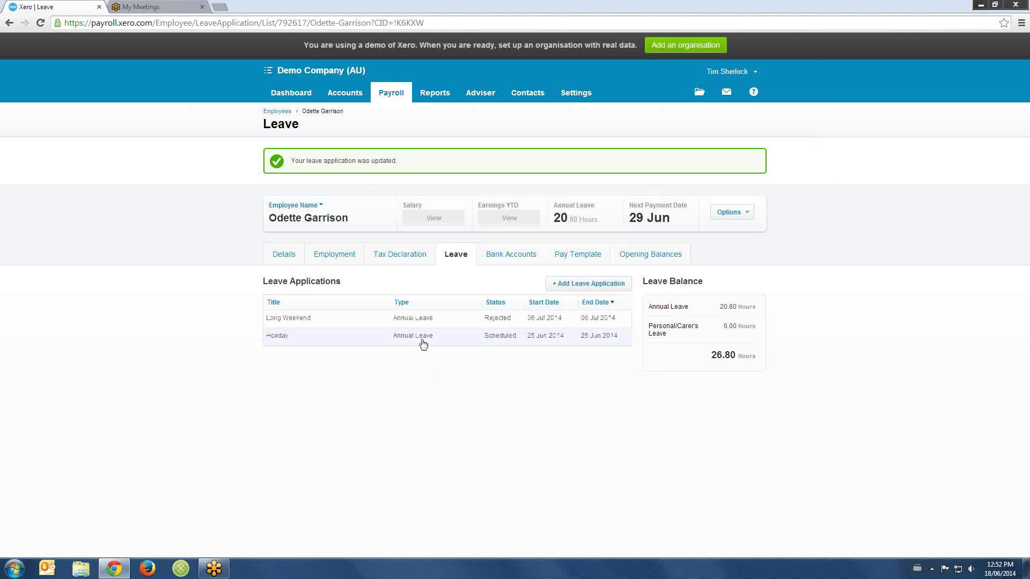
# Start a Personal/Carer's Leave application titled "Employee Called in Sick" with start and end dates of 26 Jun 2014.
pyautogui.click(603, 288)
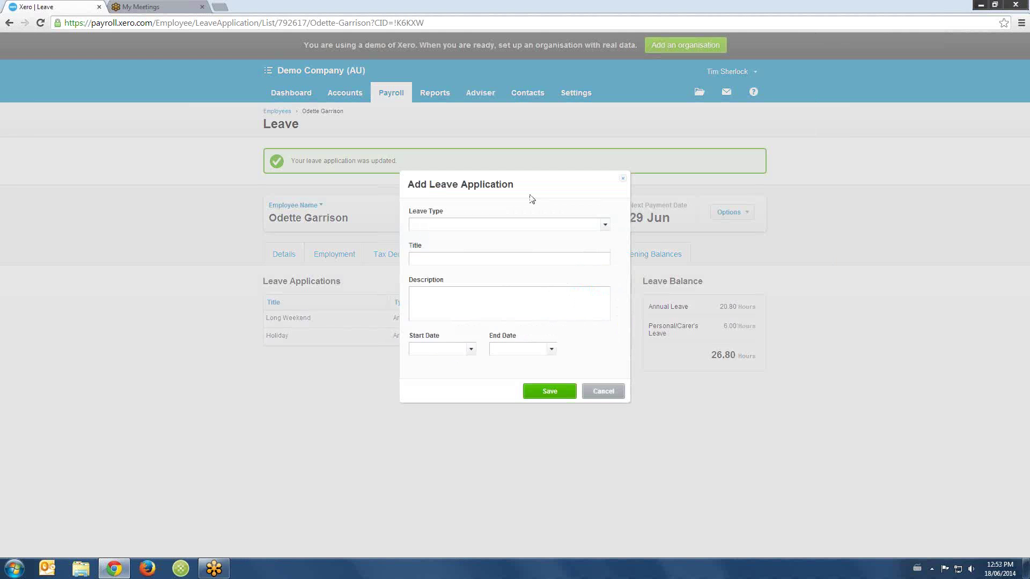
pyautogui.click(603, 228)
pyautogui.scroll(-2, 602, 274)
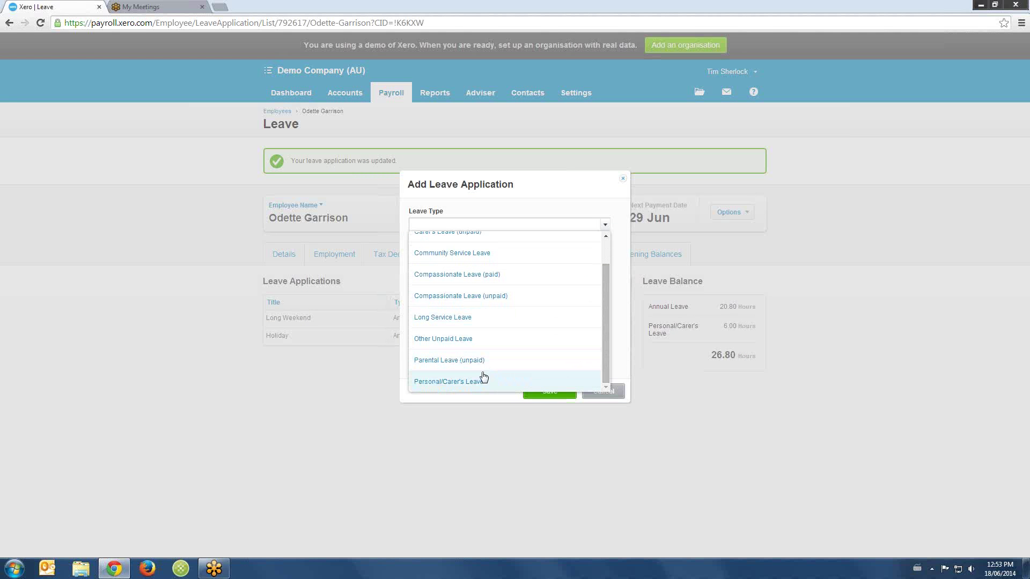
pyautogui.click(470, 384)
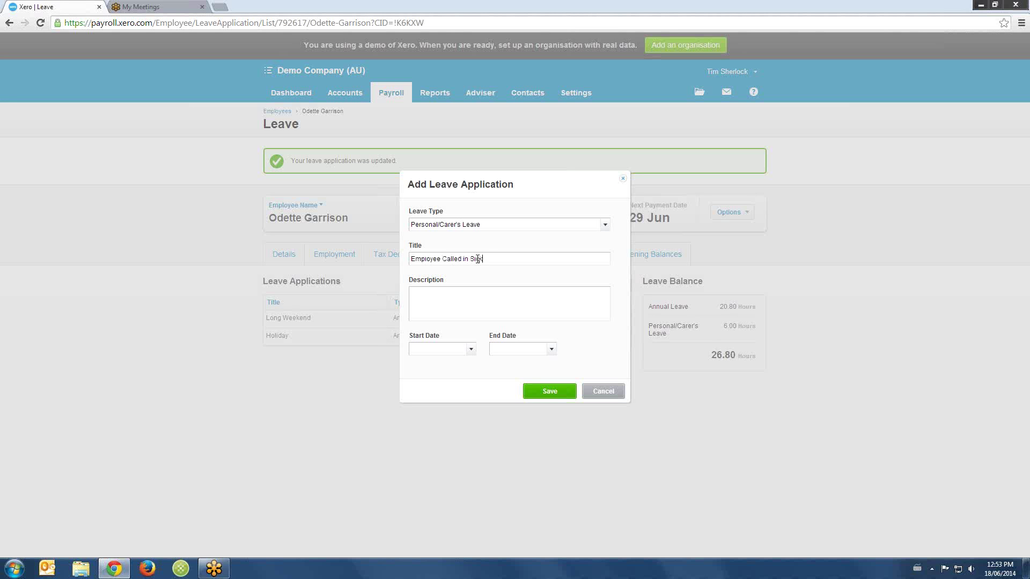
pyautogui.click(471, 350)
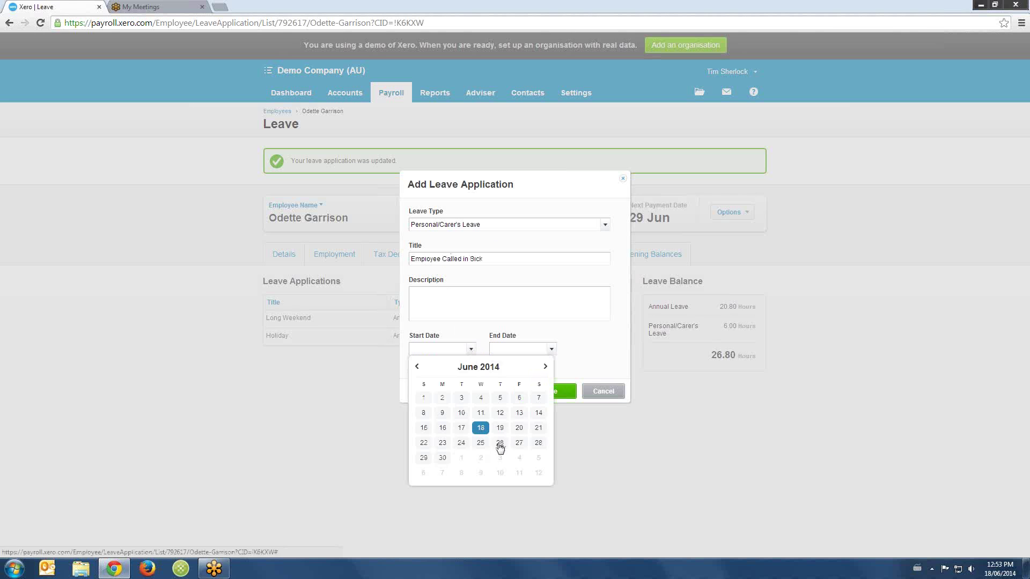
pyautogui.click(500, 443)
pyautogui.click(552, 349)
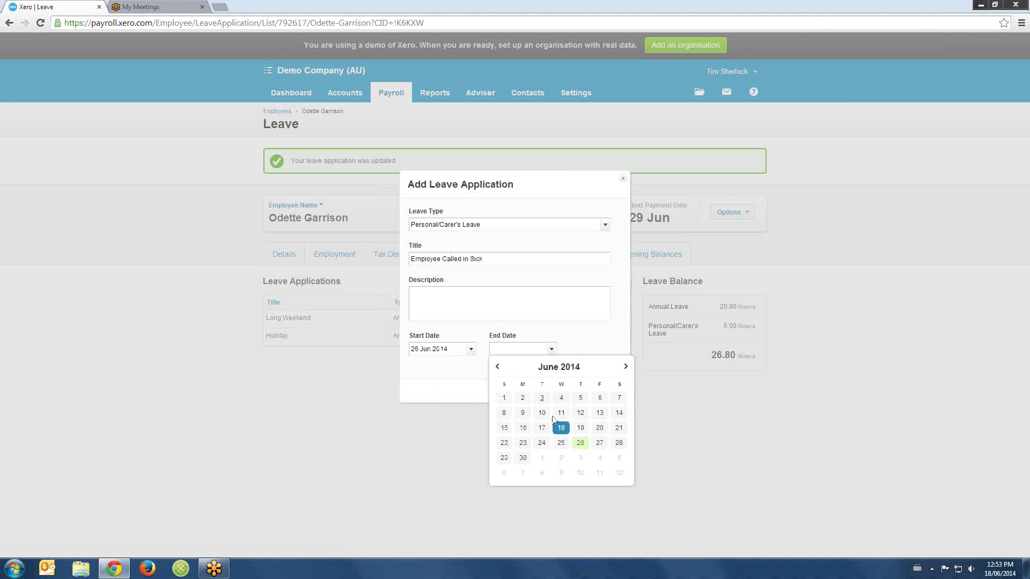
pyautogui.click(580, 444)
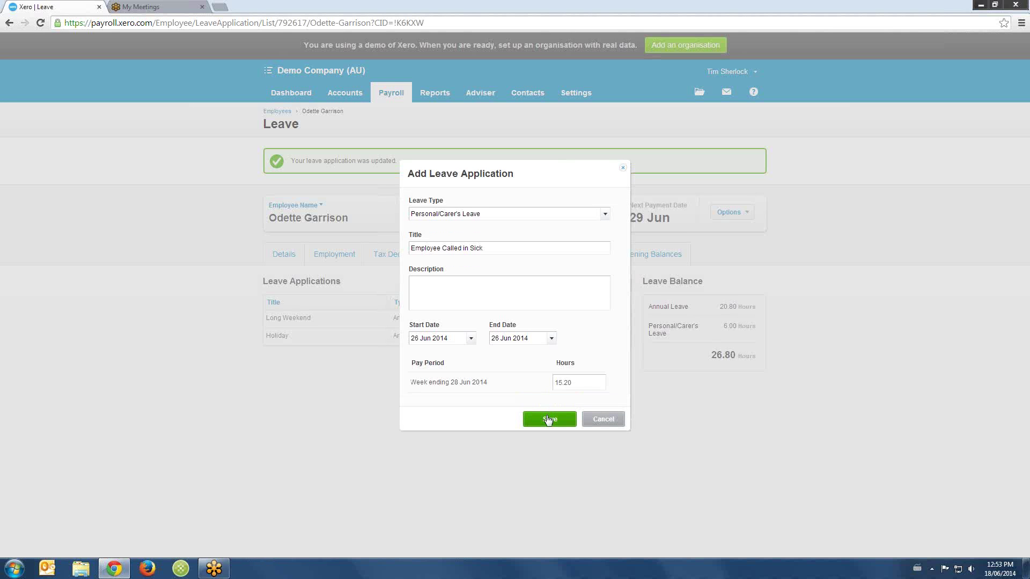
# Set the sick leave hours for the week ending 28 Jun 2014 to 7.6, save the application, then reopen it for review and save again.
pyautogui.doubleClick(577, 384)
pyautogui.write('7.6')
pyautogui.click(556, 421)
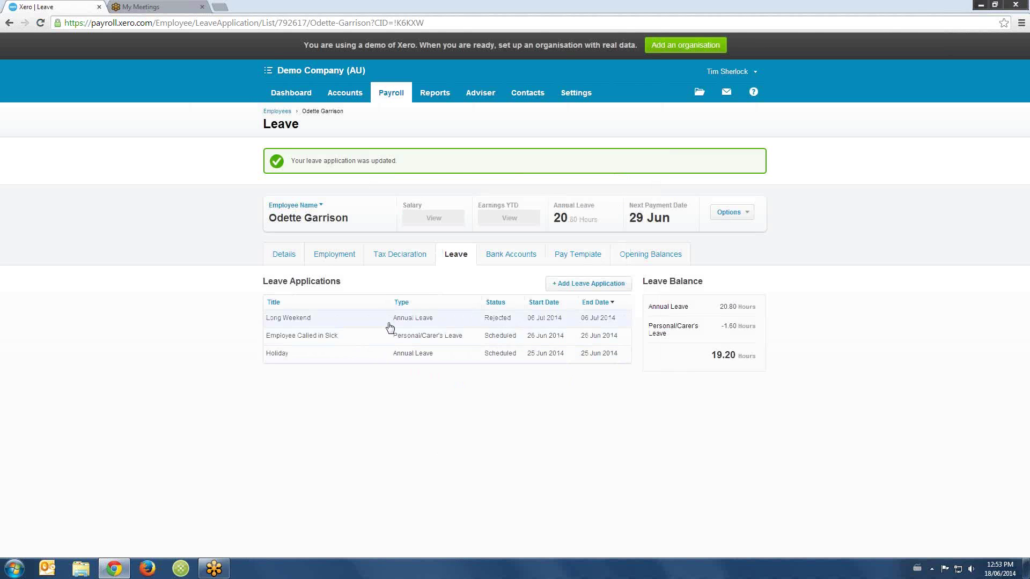
pyautogui.click(441, 344)
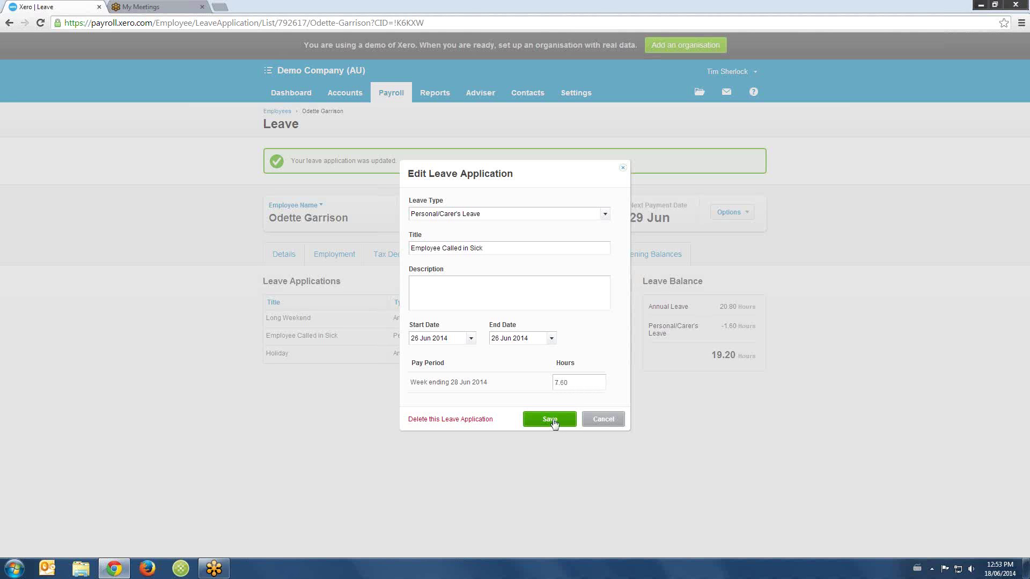
pyautogui.click(552, 422)
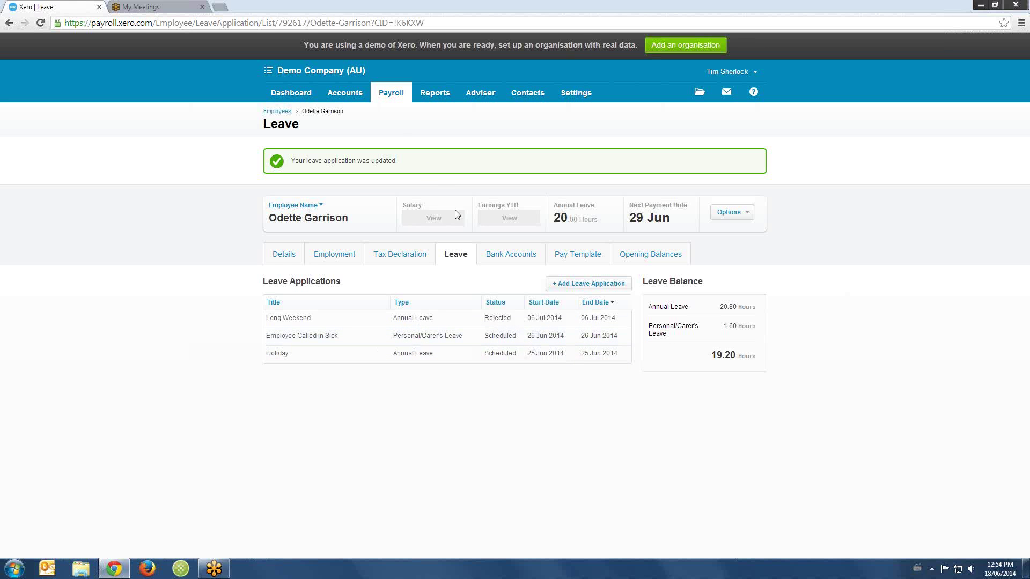
# Add a new pay run for the Weekly Calendar period, week ending 28 Jun 2014.
pyautogui.click(387, 102)
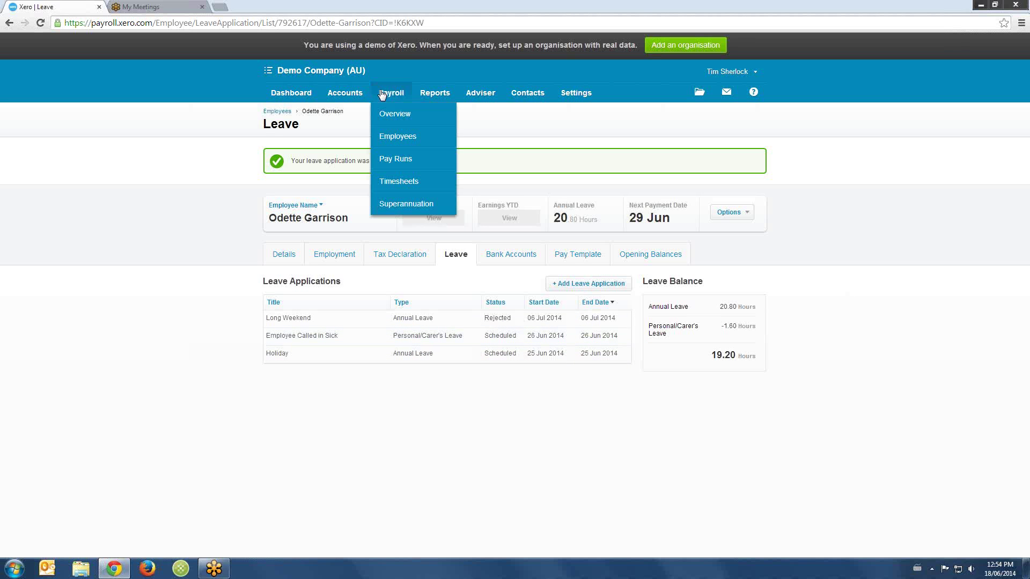
pyautogui.click(397, 160)
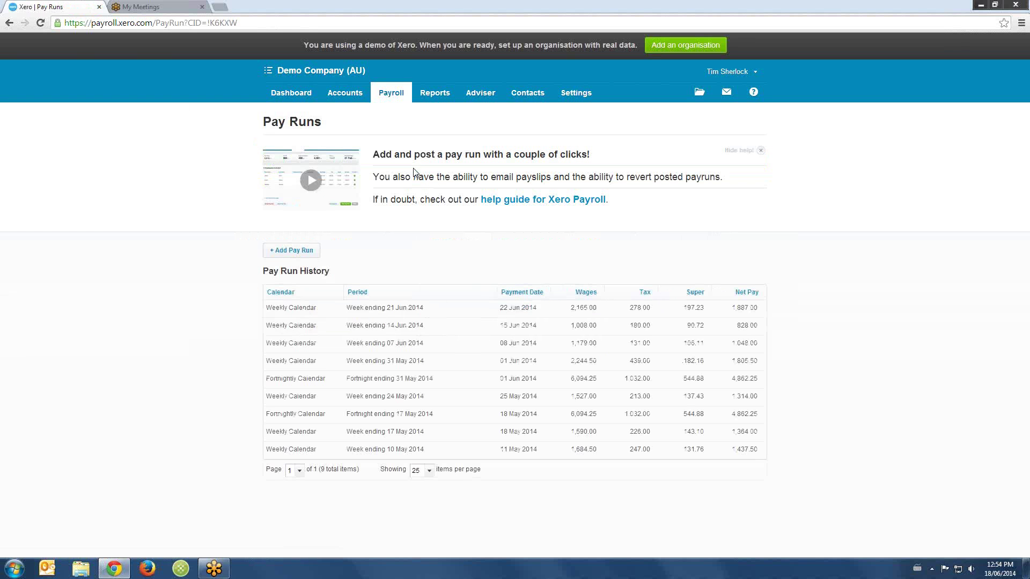
pyautogui.click(296, 252)
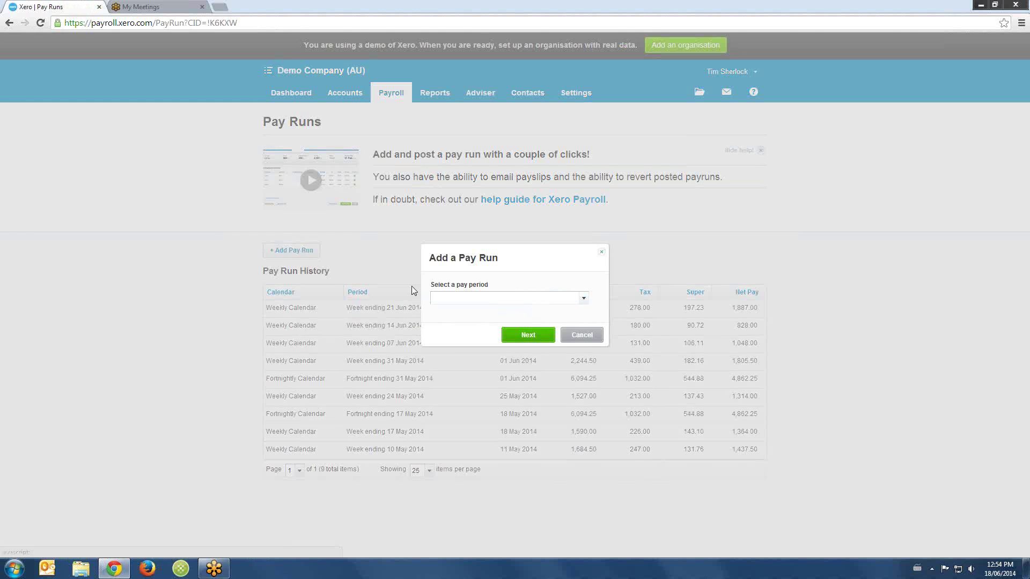
pyautogui.click(584, 301)
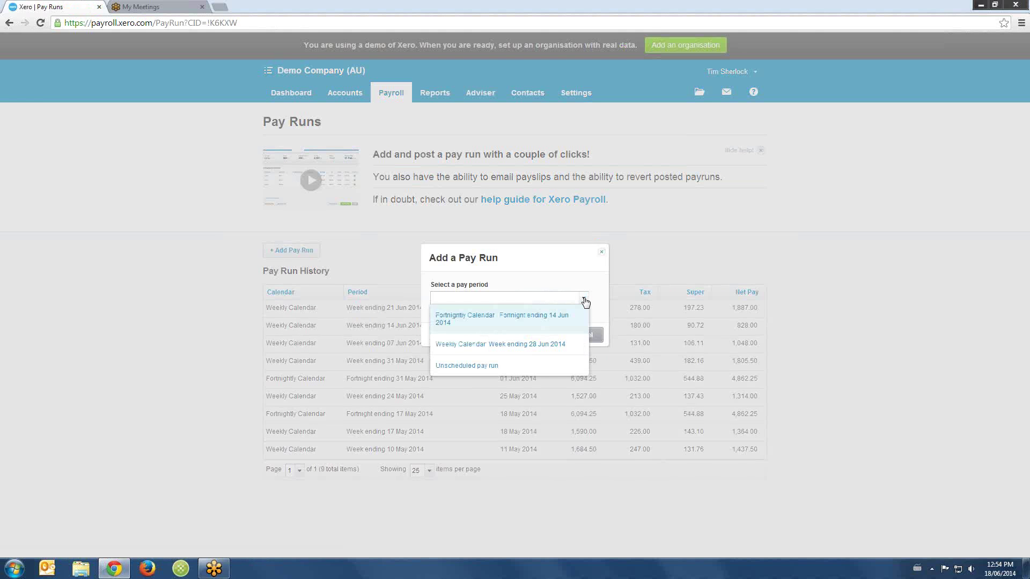
pyautogui.click(518, 351)
pyautogui.click(534, 338)
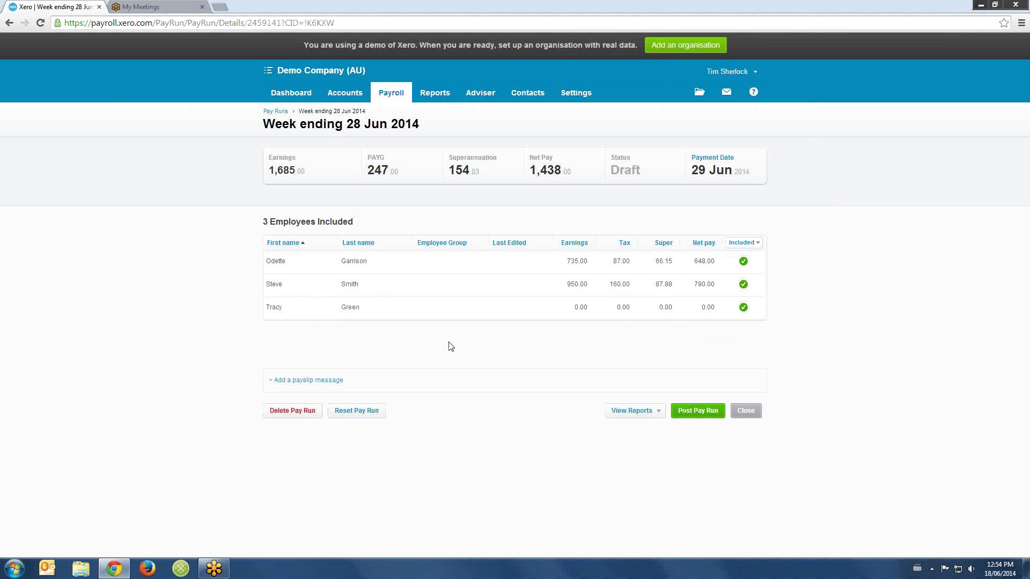
# Review the earnings, leave, tax and super lines on the payslip of the employee who took leave, then save and close it.
pyautogui.click(396, 267)
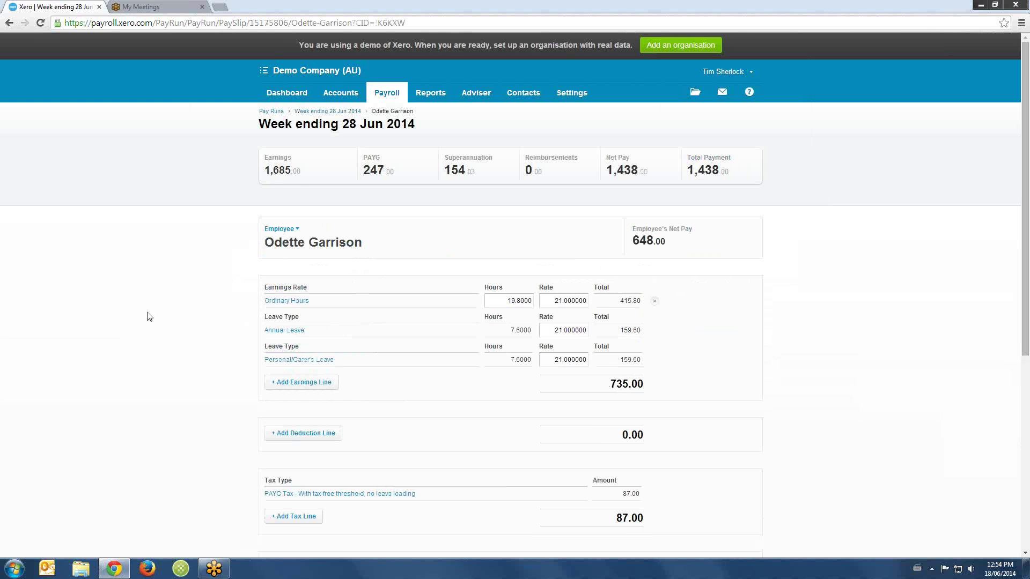
pyautogui.scroll(-2, 228, 287)
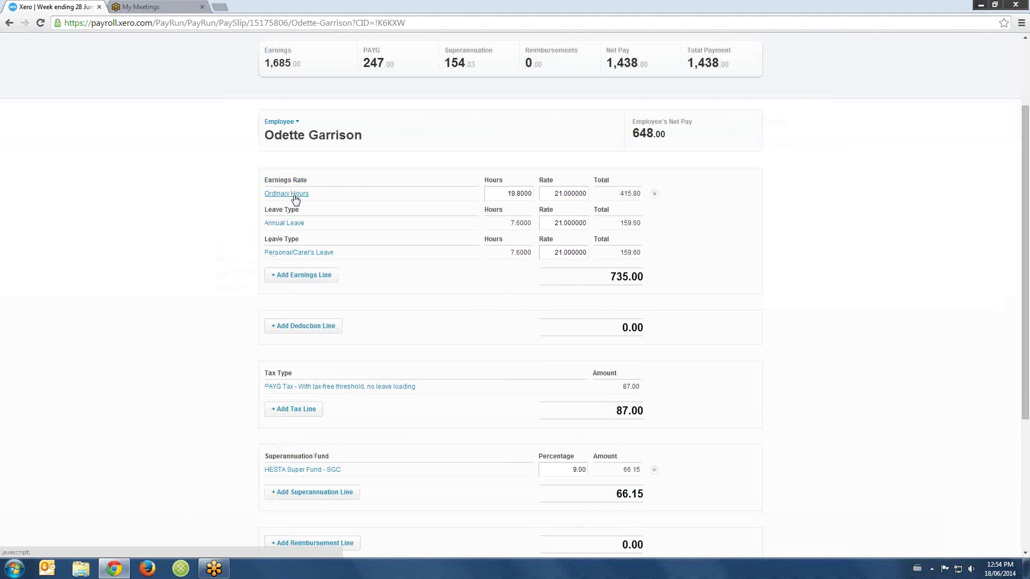
pyautogui.scroll(-2, 310, 236)
pyautogui.scroll(-2, 309, 245)
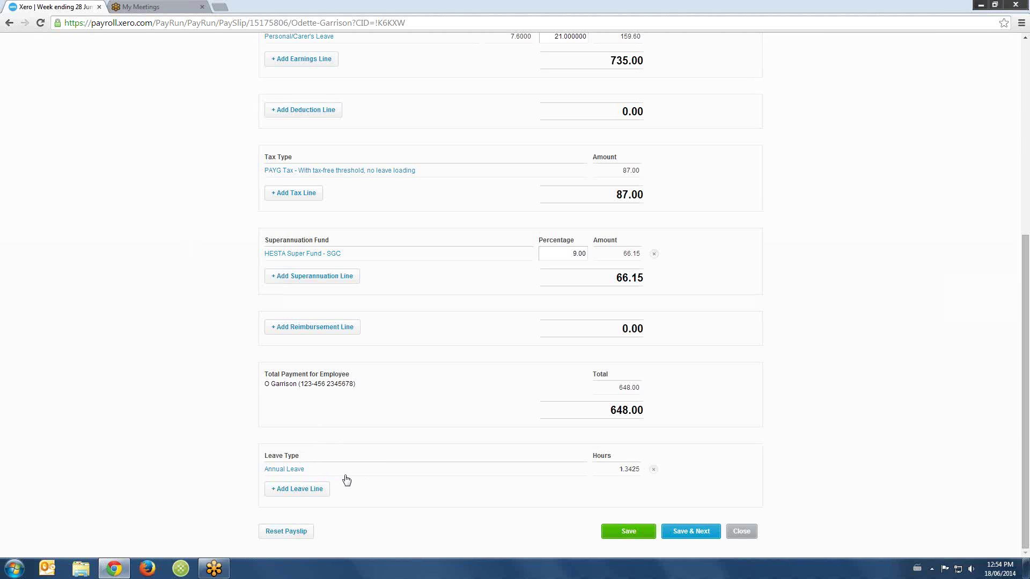
pyautogui.scroll(3, 405, 435)
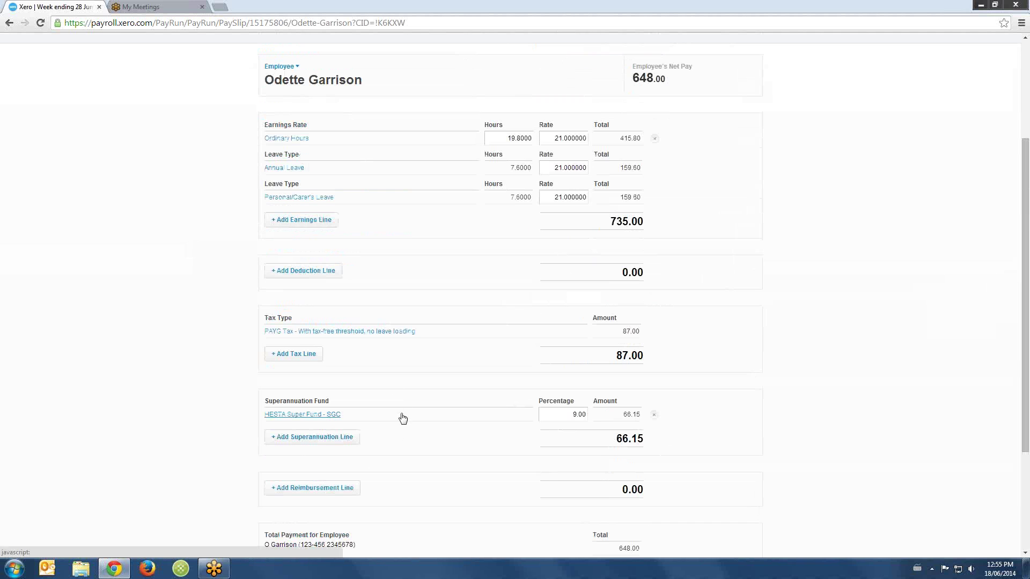
pyautogui.scroll(-3, 408, 415)
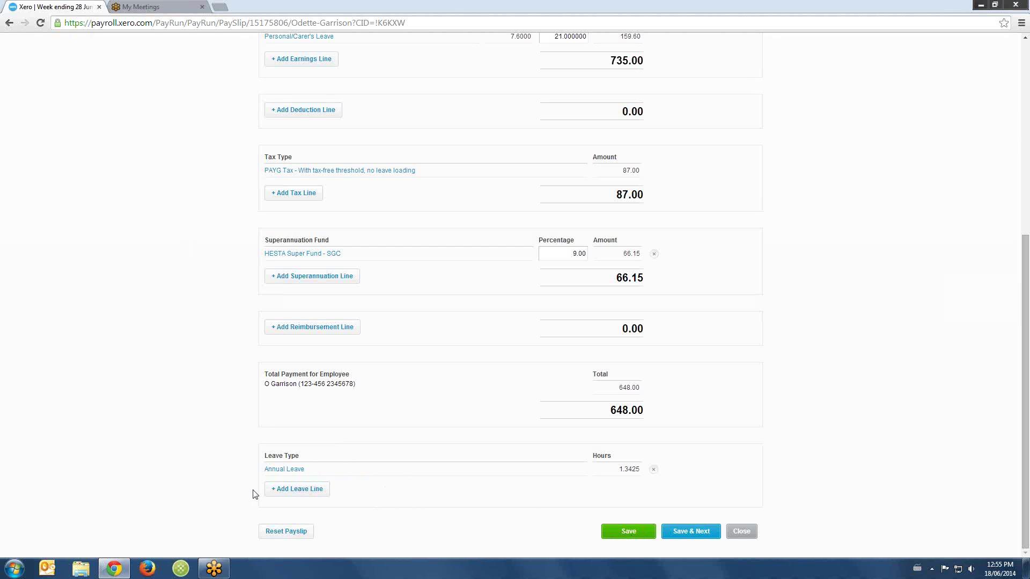
pyautogui.click(625, 533)
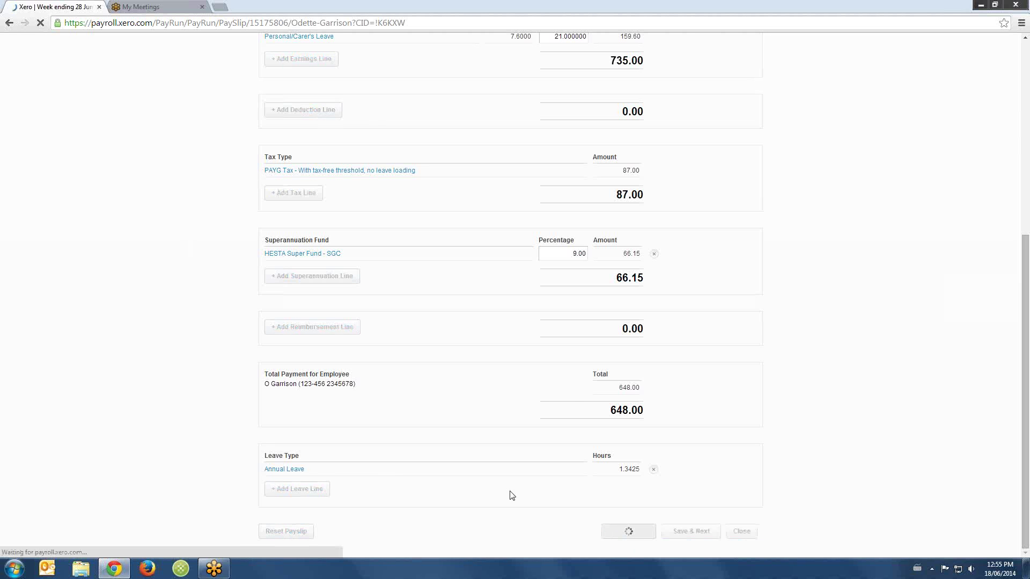
pyautogui.scroll(-7, 503, 459)
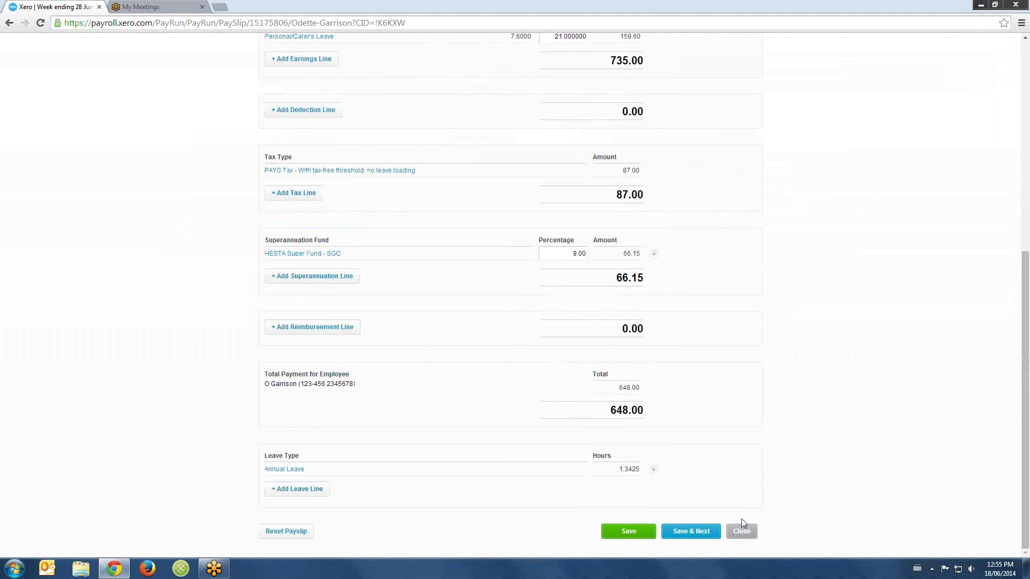
pyautogui.click(742, 532)
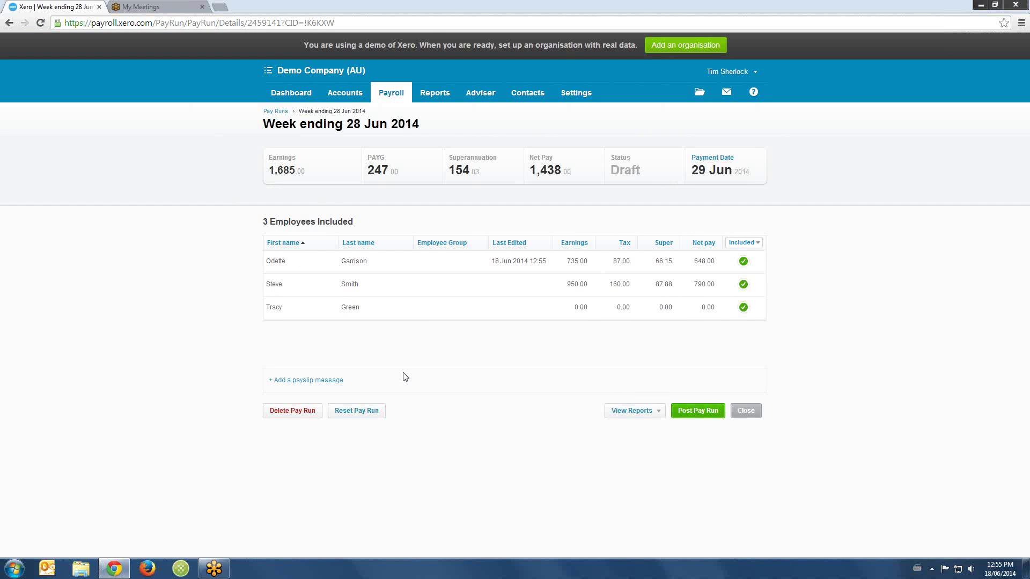
# Open the draft pay run's Payslips report and check the Annual Leave and Personal/Carer's Leave earnings lines.
pyautogui.click(654, 414)
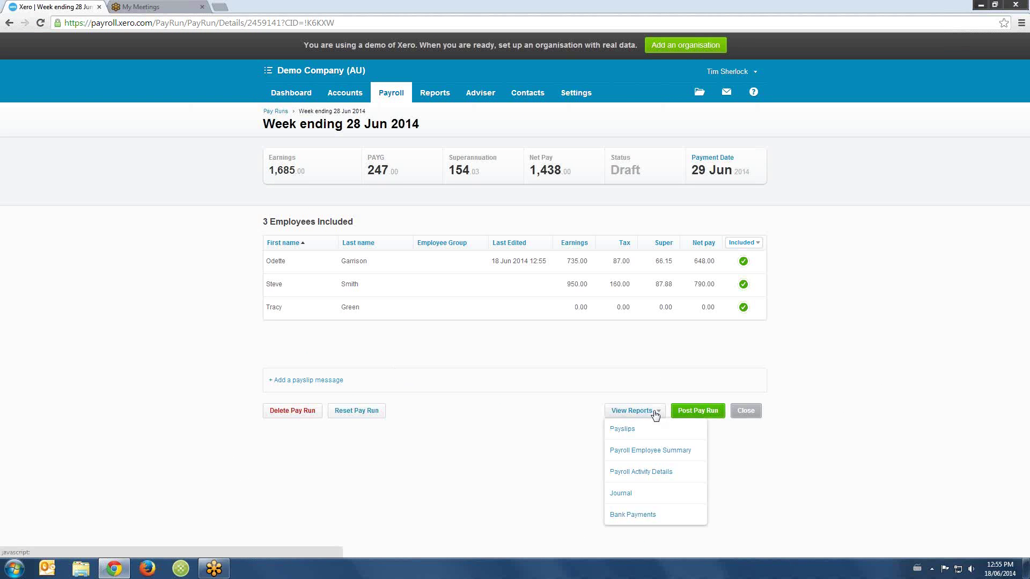
pyautogui.click(636, 435)
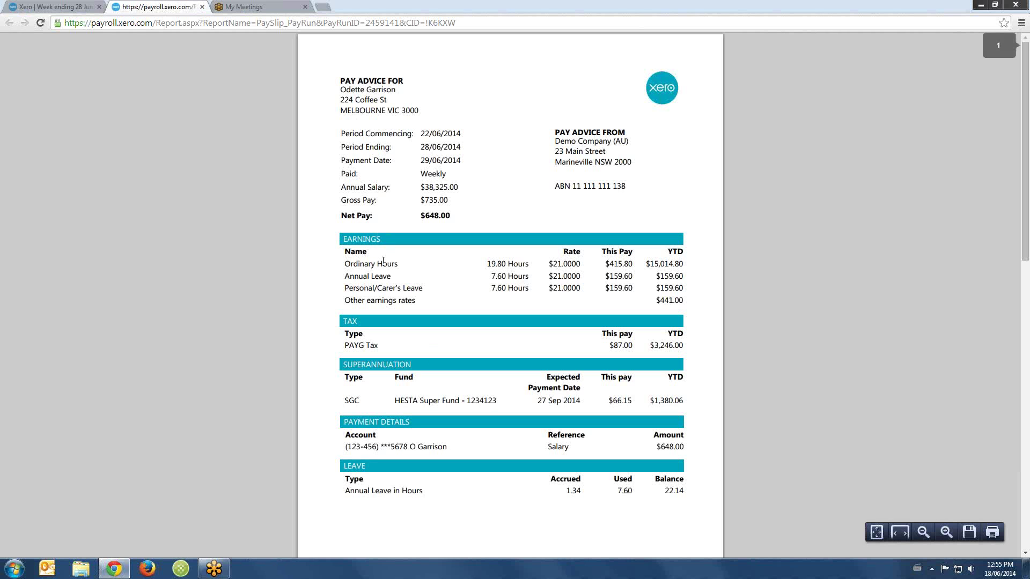
pyautogui.moveTo(351, 265); pyautogui.dragTo(398, 277)
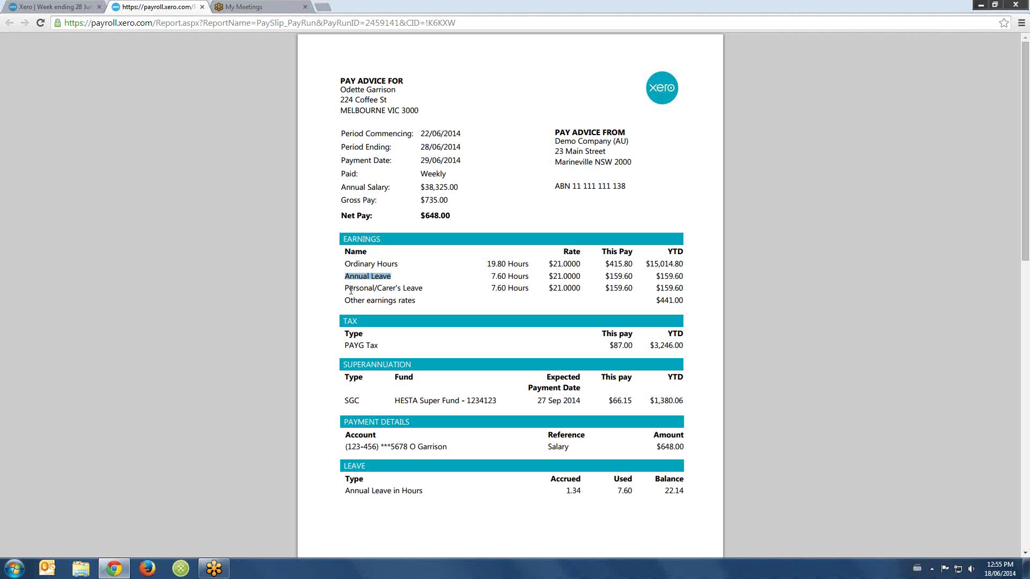
pyautogui.moveTo(353, 290); pyautogui.dragTo(423, 290)
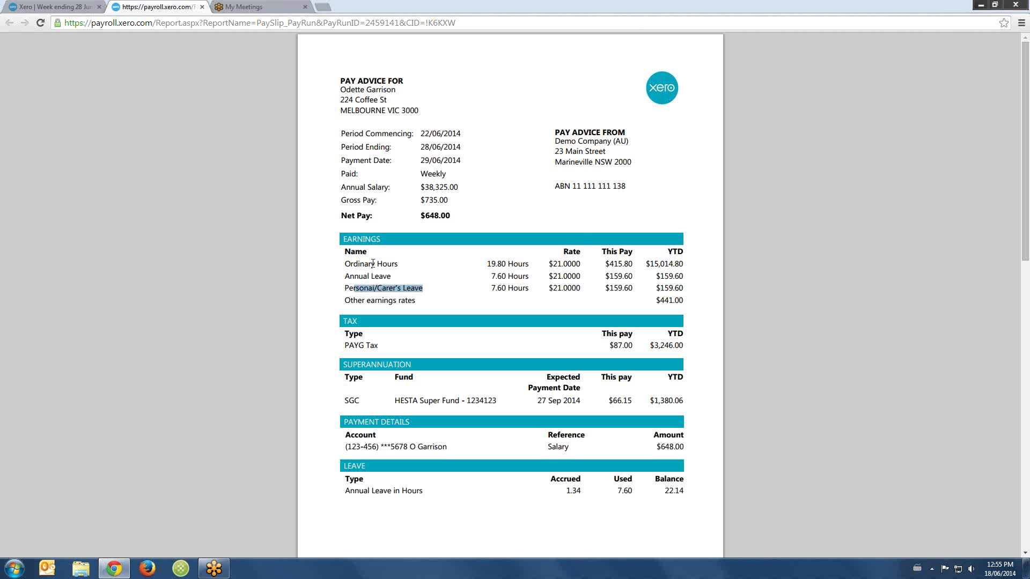
# Examine the accrued, used and balance hours for annual leave in the payslip's Leave section.
pyautogui.scroll(-1, 373, 264)
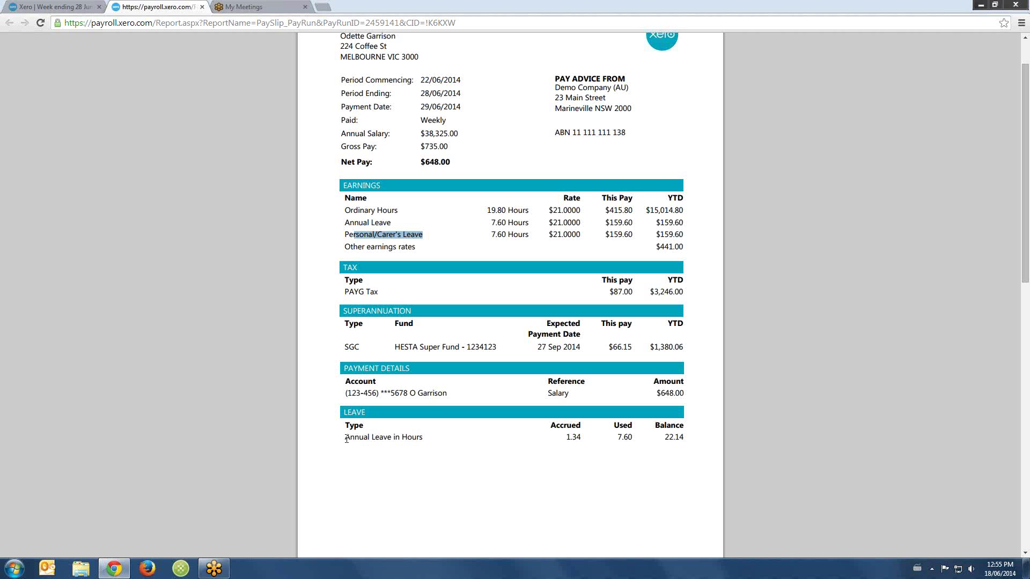
pyautogui.moveTo(561, 441); pyautogui.dragTo(626, 436)
pyautogui.click(594, 442)
pyautogui.moveTo(678, 439); pyautogui.dragTo(684, 437)
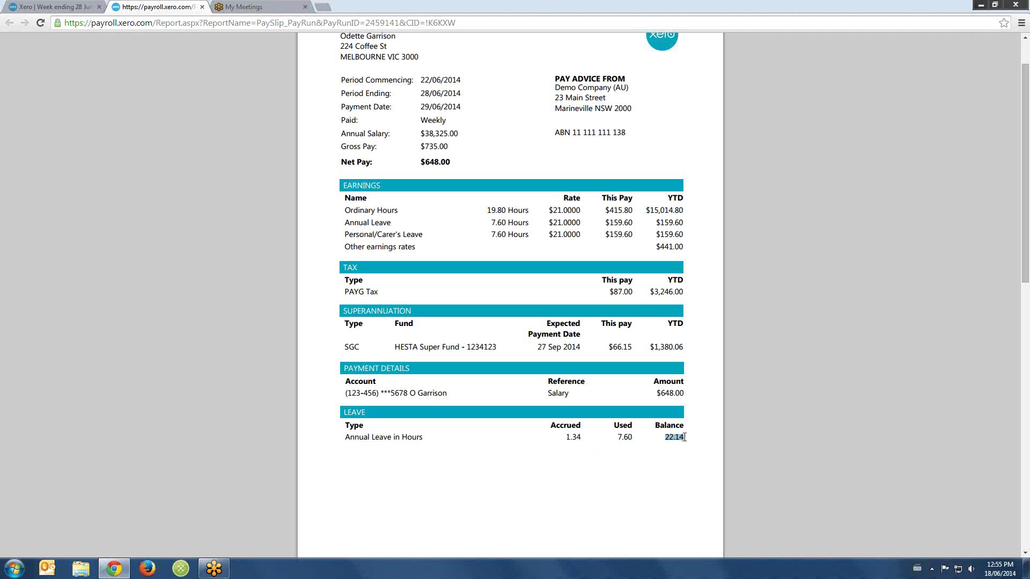
pyautogui.click(685, 441)
pyautogui.moveTo(681, 438); pyautogui.dragTo(682, 438)
pyautogui.moveTo(567, 440); pyautogui.dragTo(580, 438)
pyautogui.click(525, 431)
pyautogui.scroll(2, 523, 432)
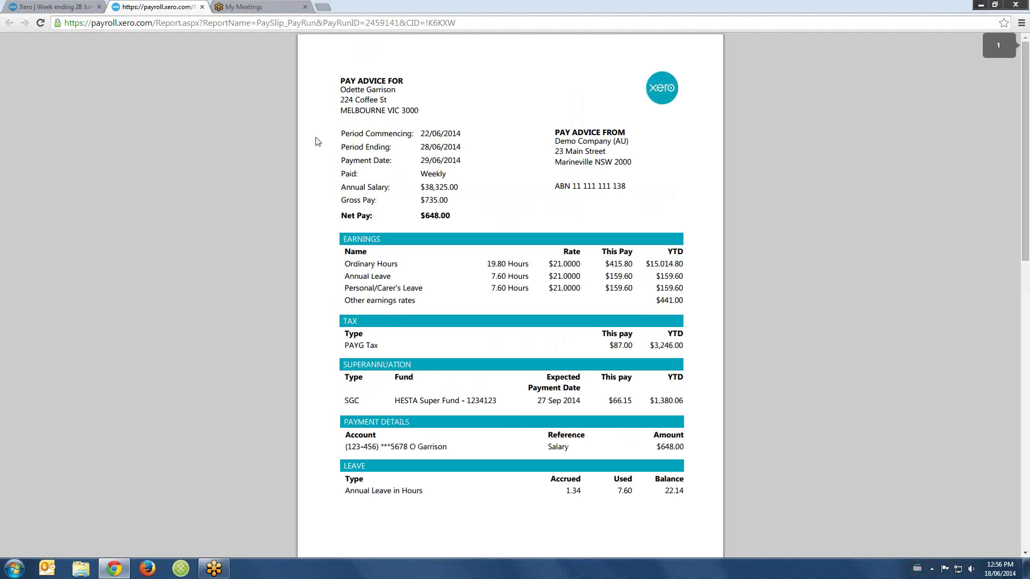
# Return to the pay run page and run the Payroll Employee Summary report for all employees with the date range Last Month.
pyautogui.click(69, 8)
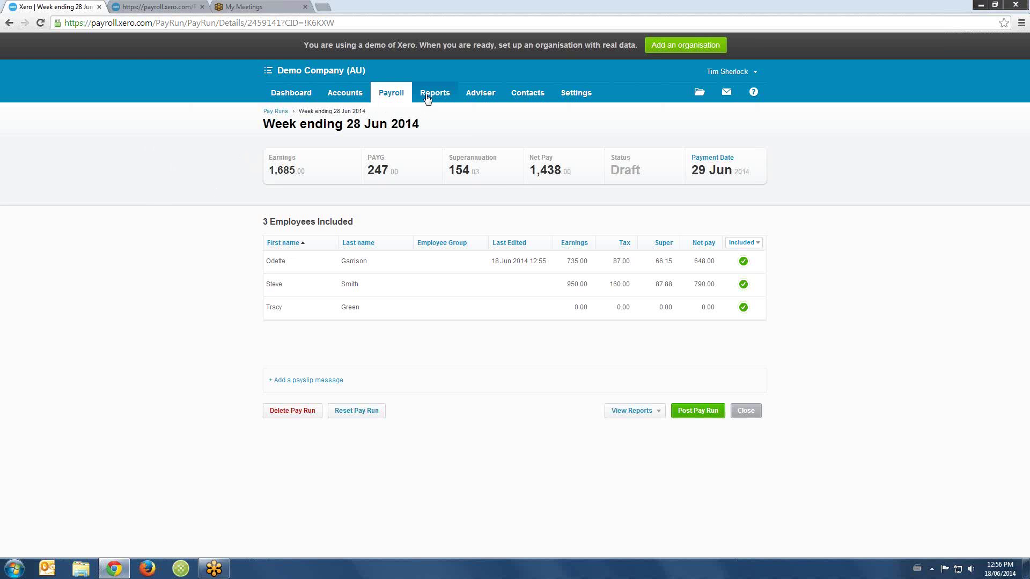
pyautogui.moveTo(427, 98)
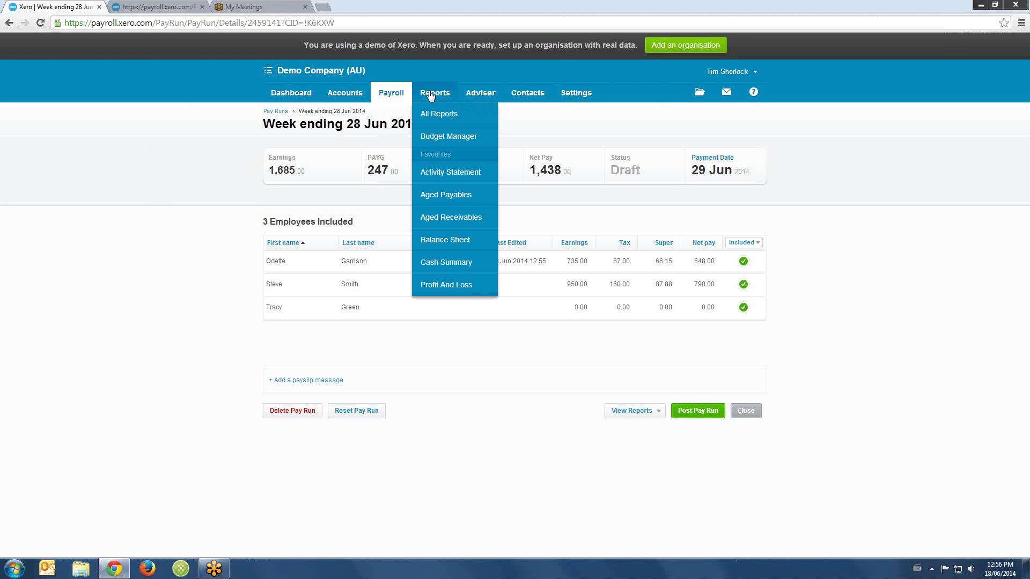
pyautogui.click(434, 113)
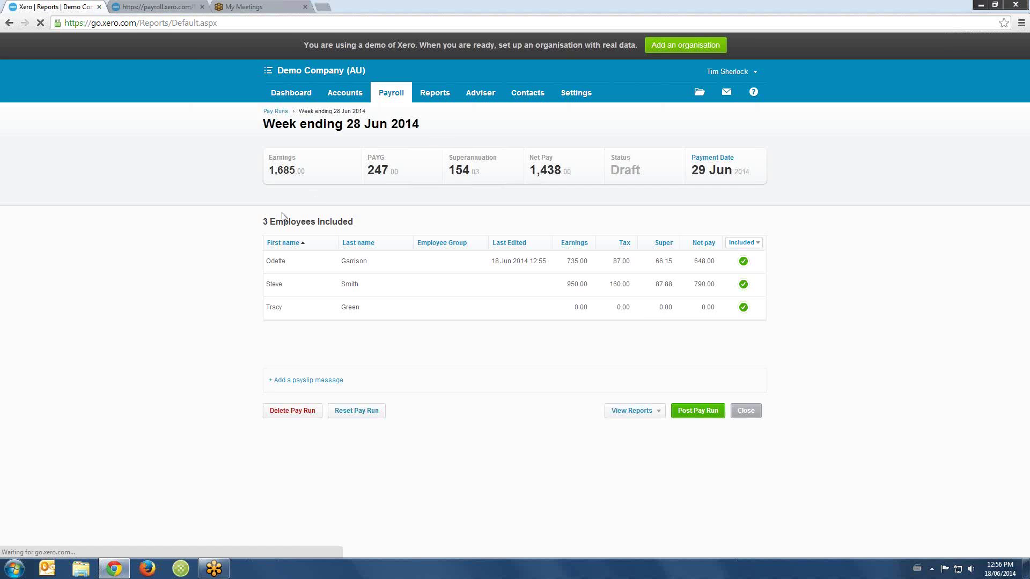
pyautogui.scroll(-1, 270, 202)
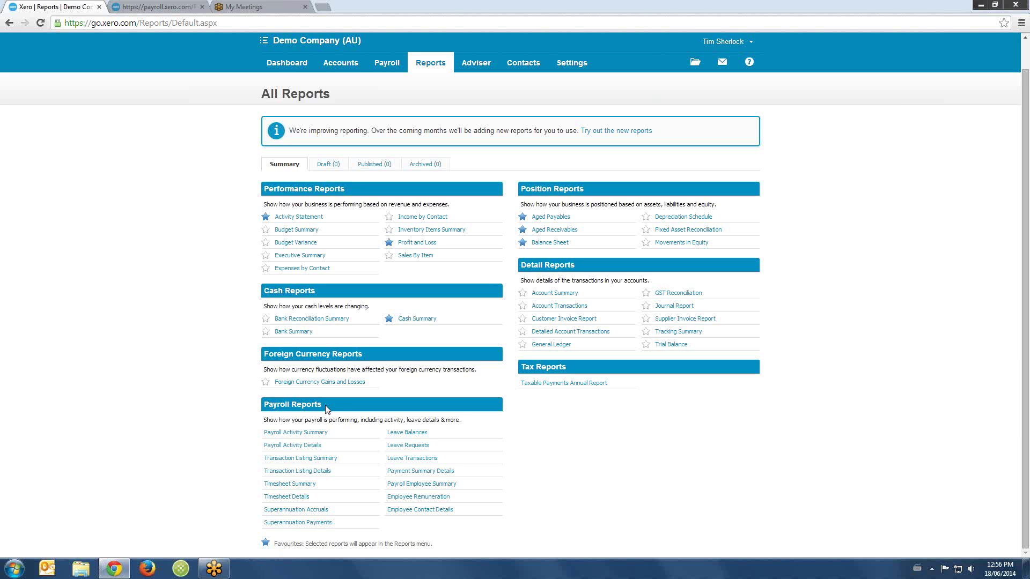
pyautogui.click(415, 485)
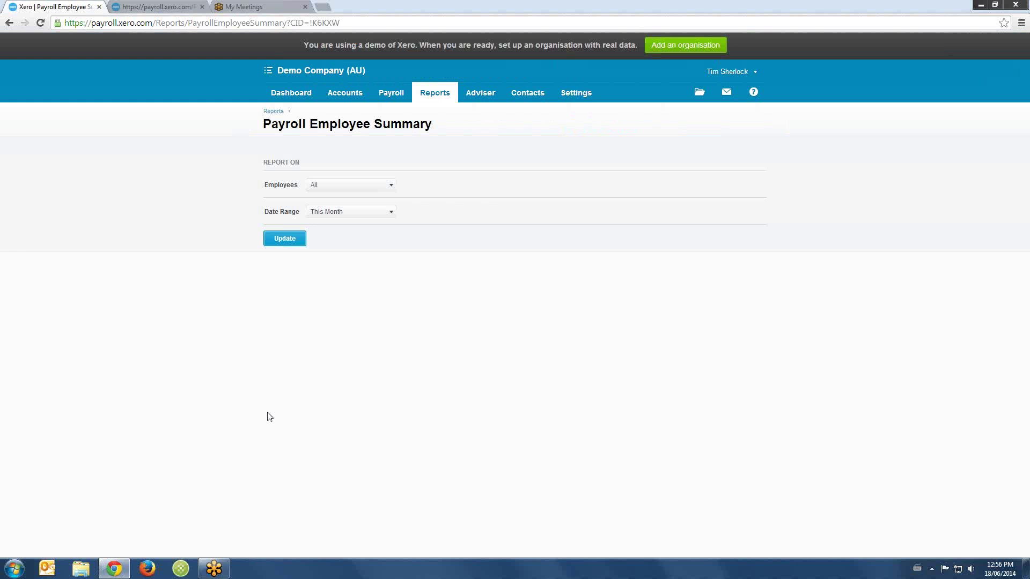
pyautogui.click(390, 215)
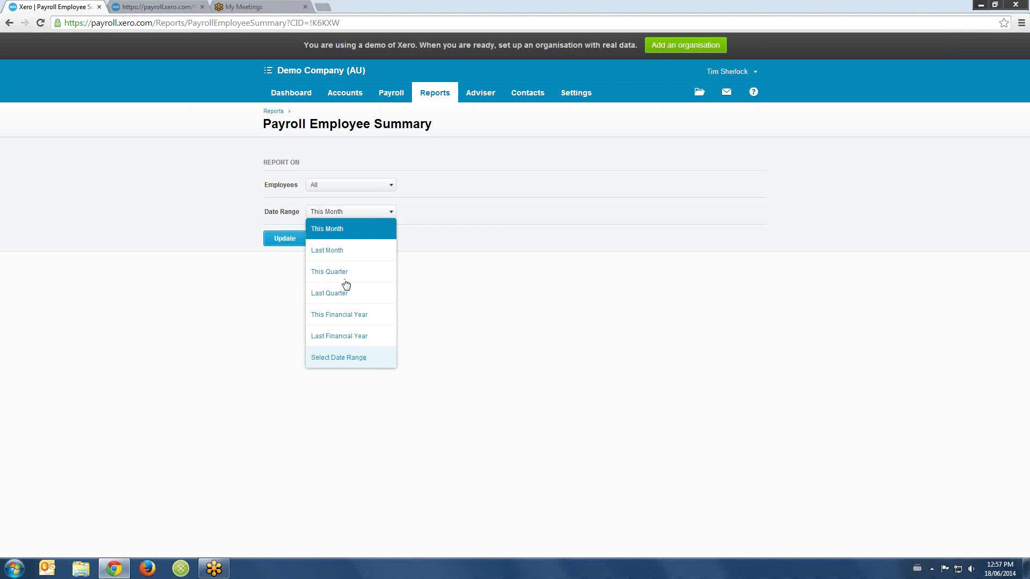
pyautogui.click(340, 253)
pyautogui.click(282, 239)
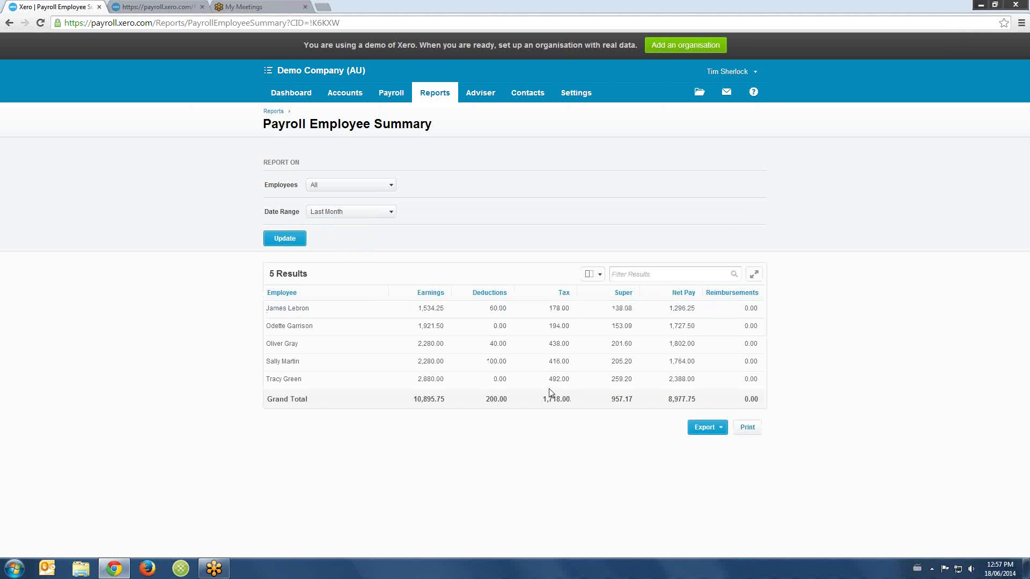
# Export the Payroll Employee Summary as a PDF and open the downloaded file.
pyautogui.click(719, 429)
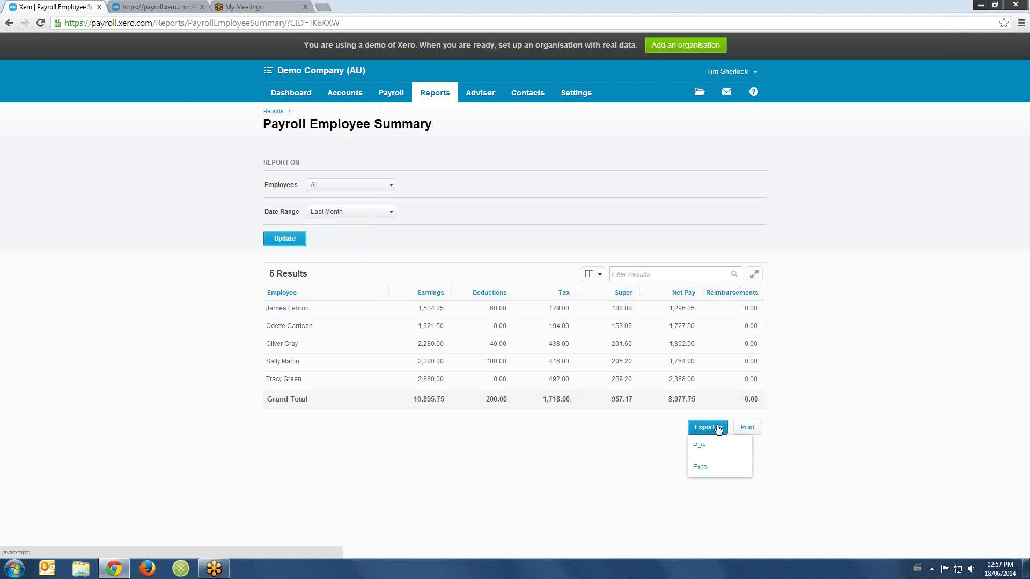
pyautogui.click(700, 449)
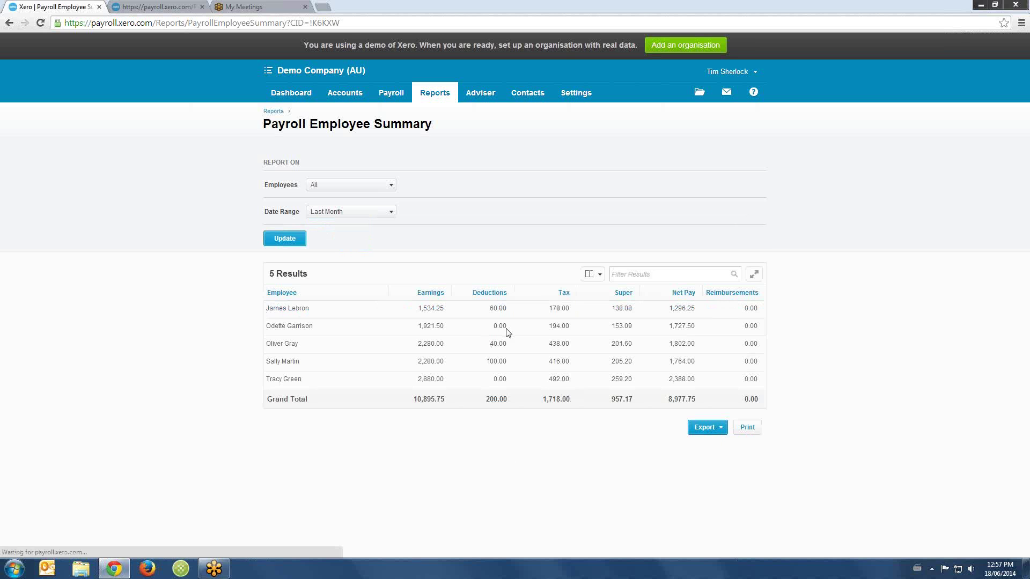
pyautogui.click(54, 546)
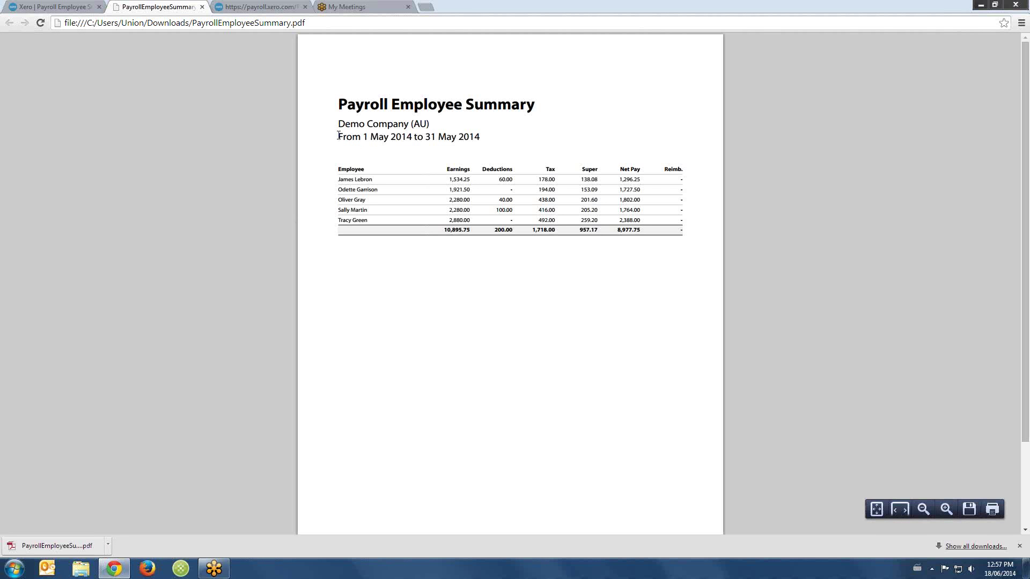
# Check the date range, deductions and super amounts in the exported summary PDF, then return to the report page in Xero.
pyautogui.moveTo(339, 135); pyautogui.dragTo(490, 138)
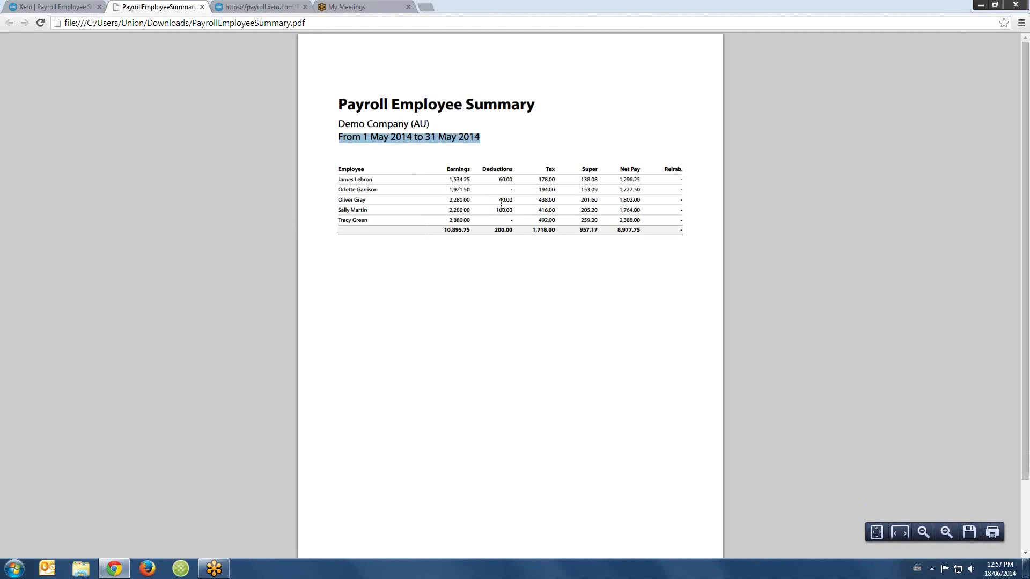
pyautogui.moveTo(597, 230); pyautogui.dragTo(576, 242)
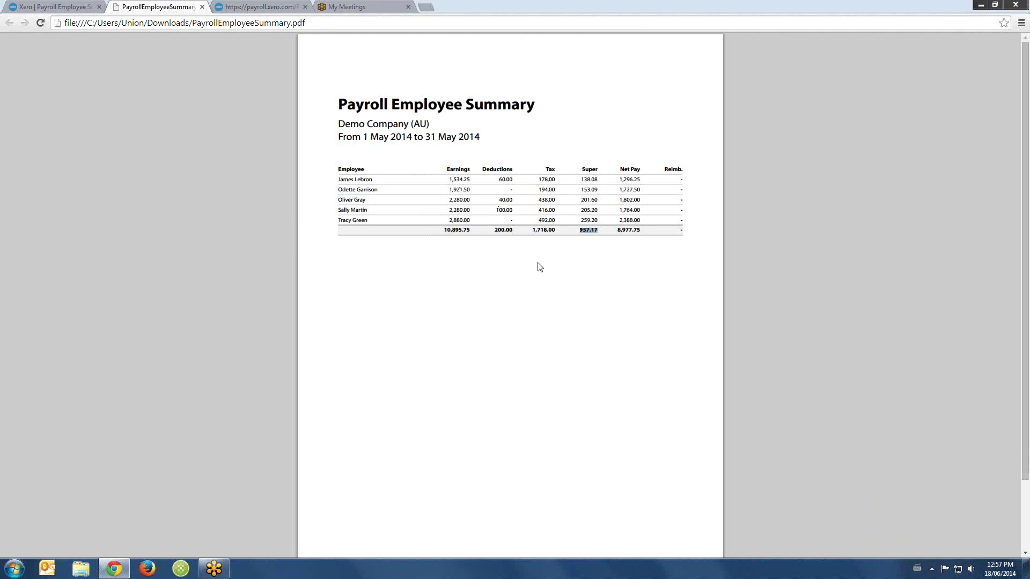
pyautogui.moveTo(516, 231); pyautogui.dragTo(511, 210)
pyautogui.click(495, 212)
pyautogui.moveTo(602, 231); pyautogui.dragTo(578, 231)
pyautogui.moveTo(599, 220); pyautogui.dragTo(581, 180)
pyautogui.moveTo(482, 138); pyautogui.dragTo(341, 145)
pyautogui.click(459, 143)
pyautogui.click(67, 8)
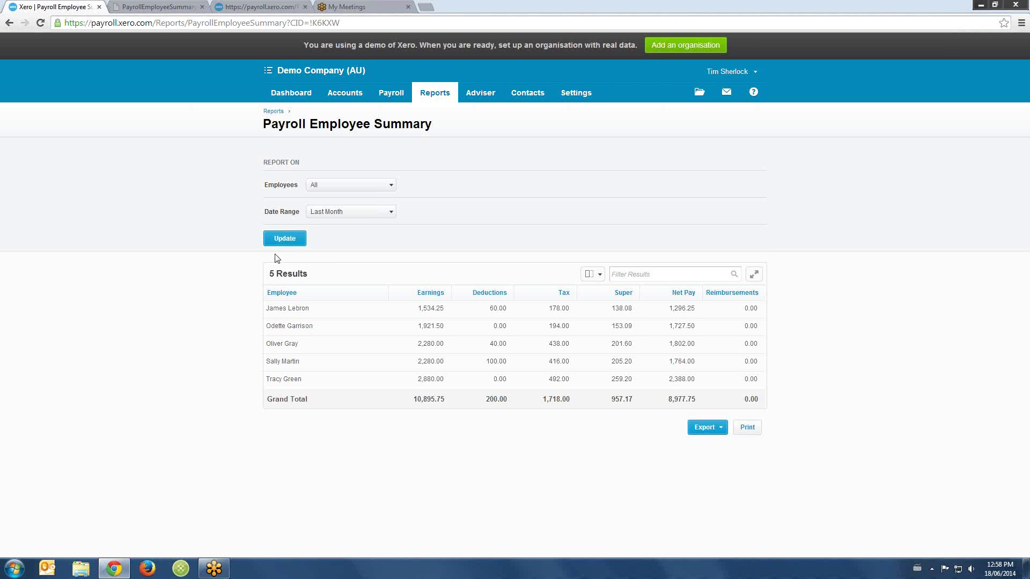